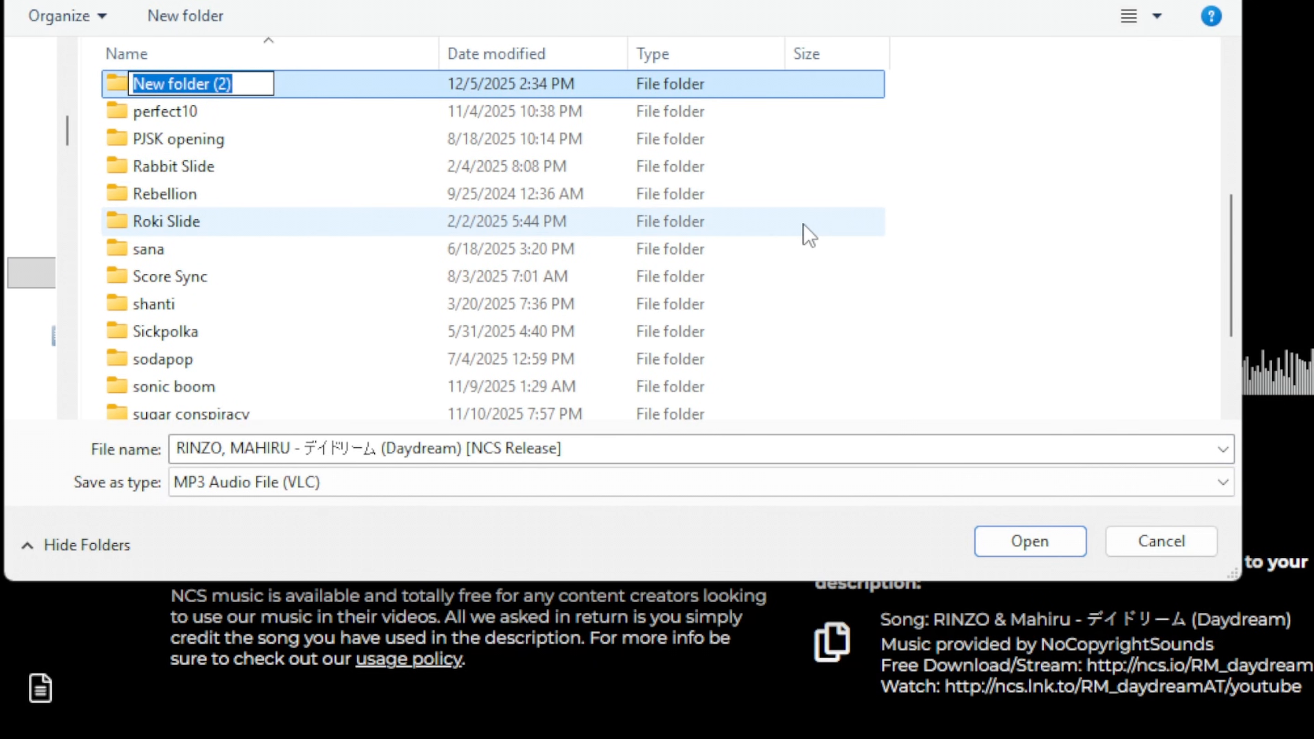
- Name the new folder New Chart and open it as the save location for the song download
{"action": "type", "text": "New C"}
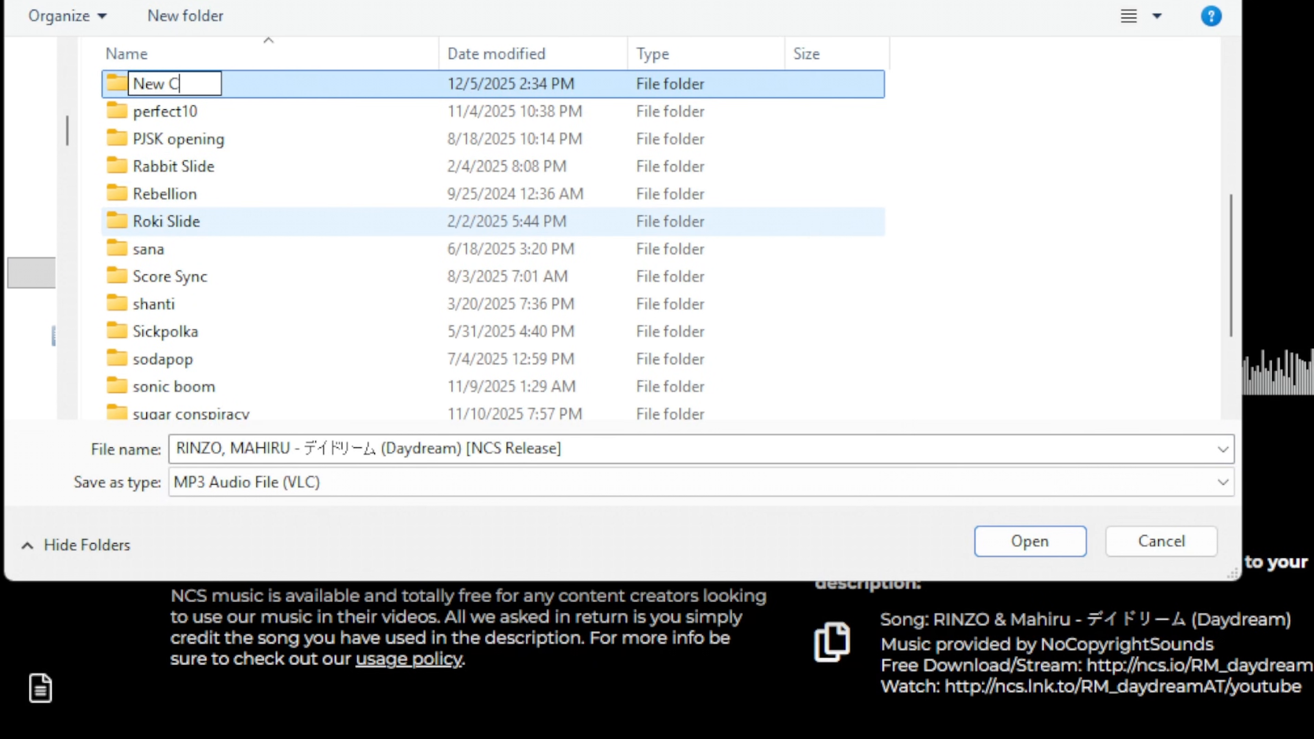
{"action": "key", "text": "Return"}
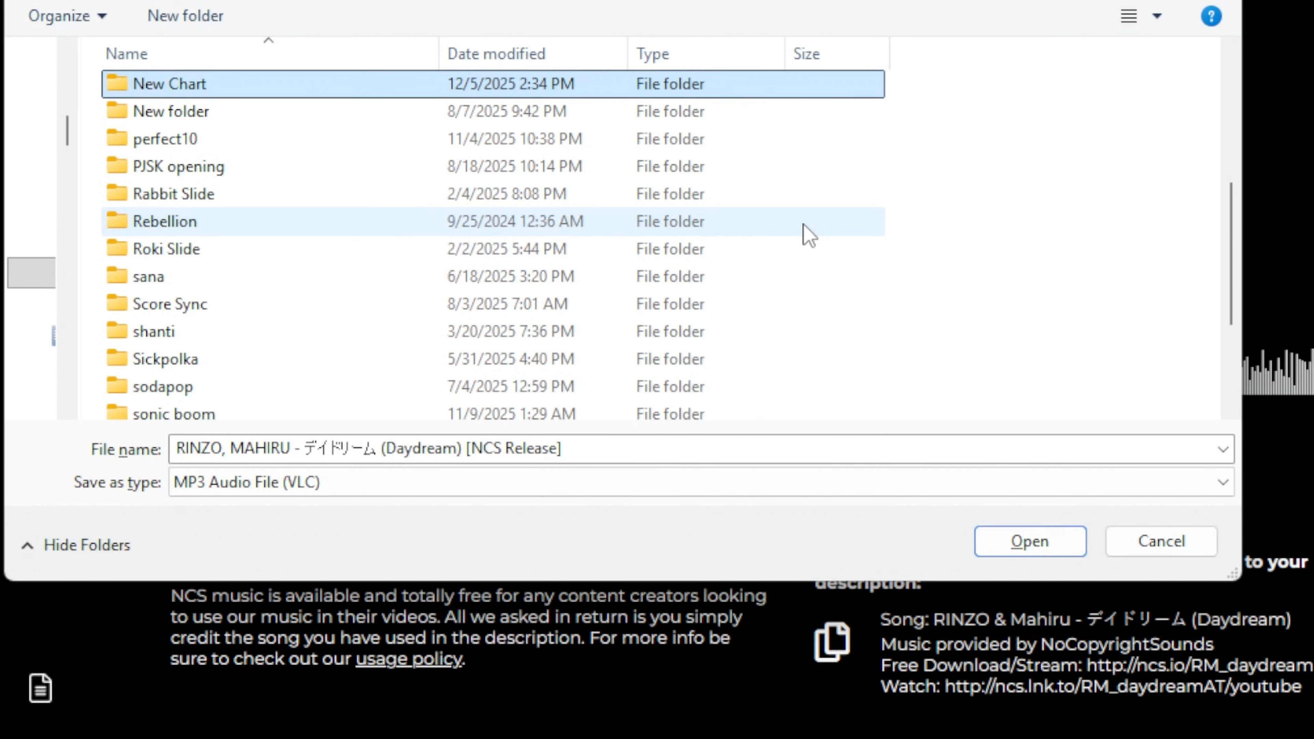
{"action": "scroll", "coordinate": [804, 232], "scroll_direction": "up", "scroll_amount": 1}
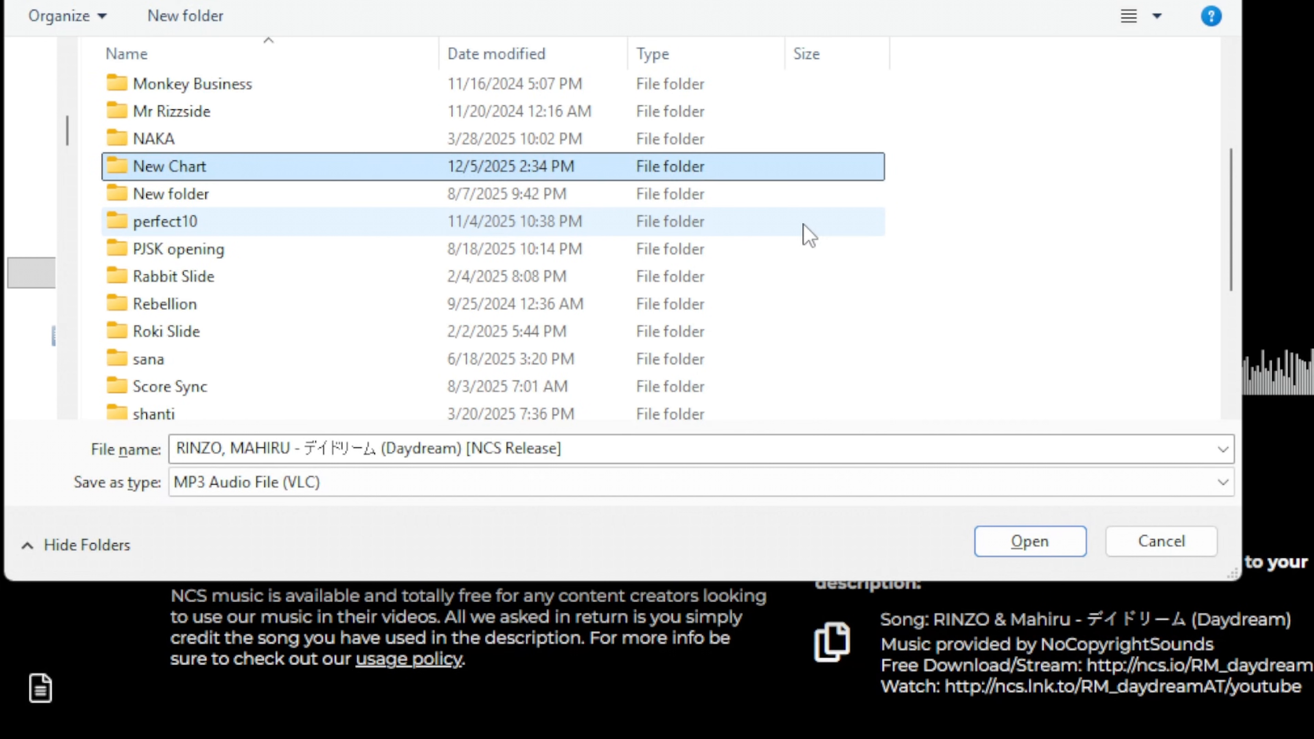
{"action": "double_click", "coordinate": [185, 170]}
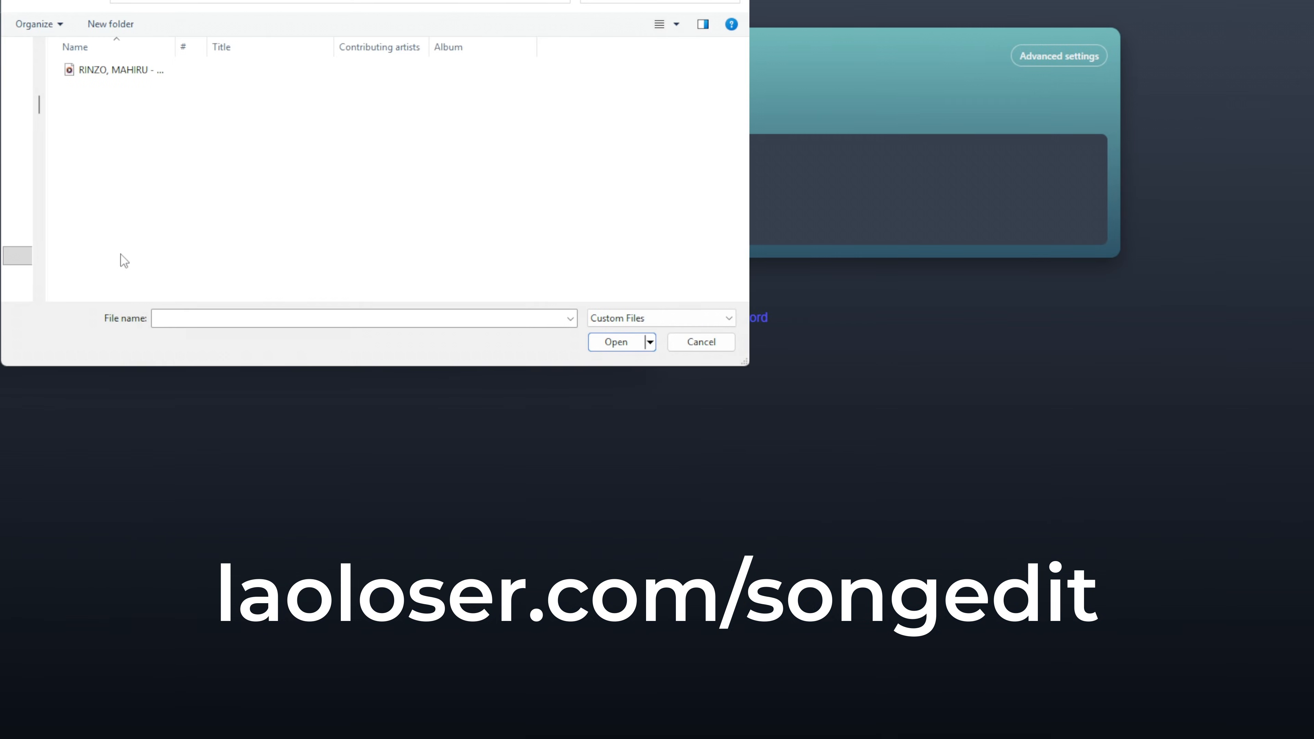
- Load the RINZO, MAHIRU Daydream song into Song Edit and trim the selection's end to about 76.98 s
{"action": "left_click", "coordinate": [100, 70]}
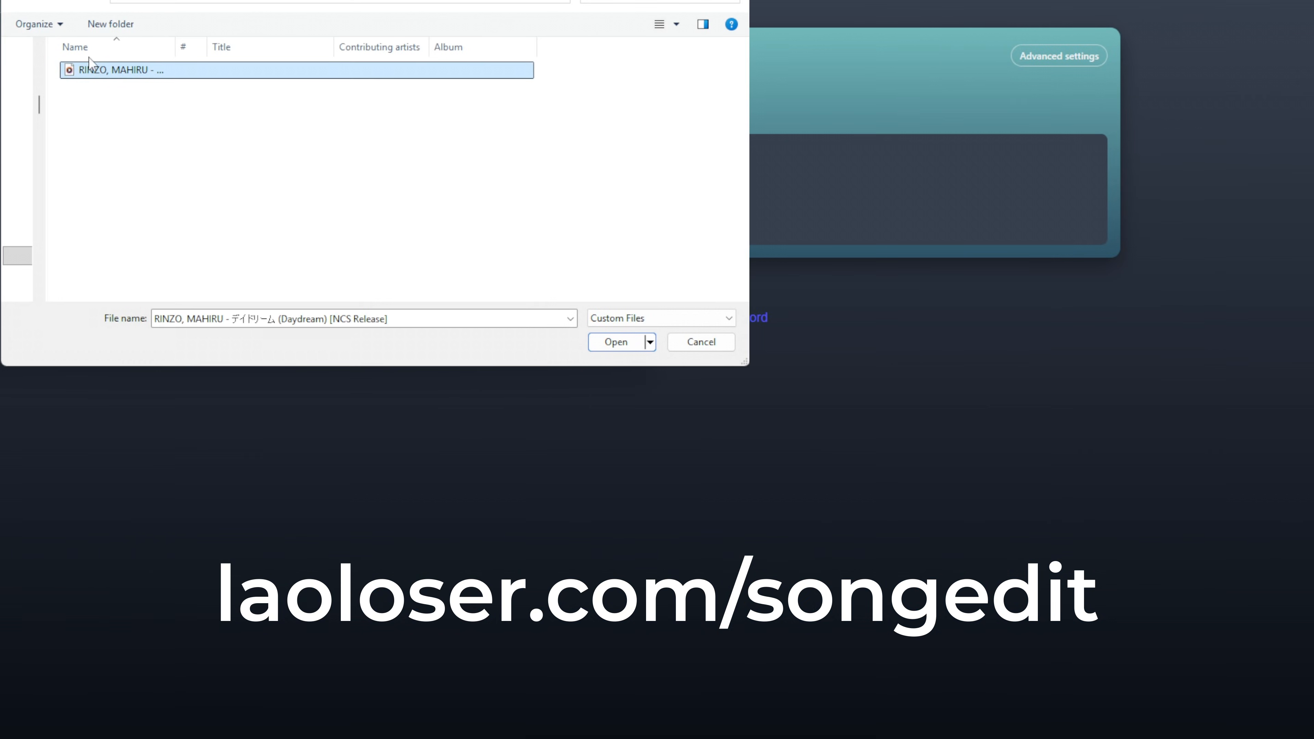
{"action": "left_click", "coordinate": [621, 343]}
{"action": "left_click_drag", "start_coordinate": [1106, 240], "coordinate": [583, 240]}
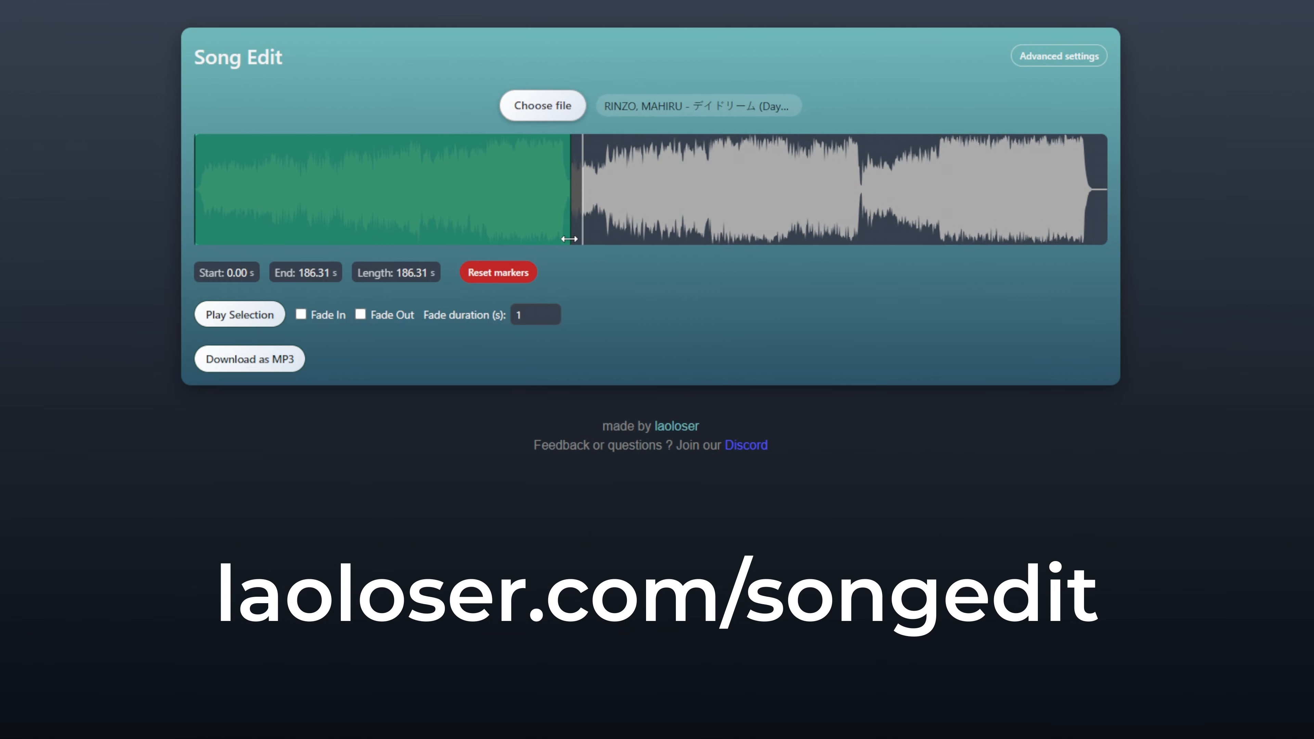
{"action": "left_click_drag", "start_coordinate": [570, 240], "coordinate": [570, 240]}
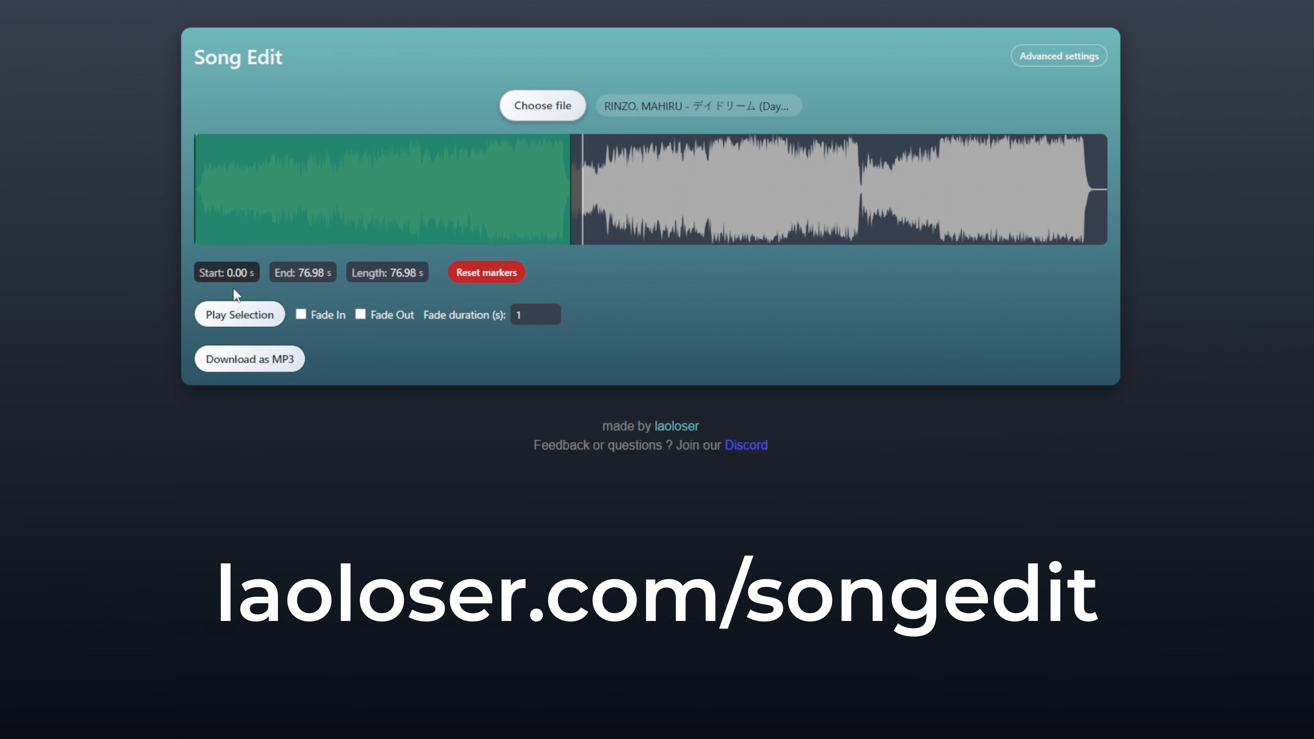
- Enable a fade out with a duration of 2 s and play the selection to check it
{"action": "left_click", "coordinate": [361, 316]}
{"action": "left_click", "coordinate": [543, 317]}
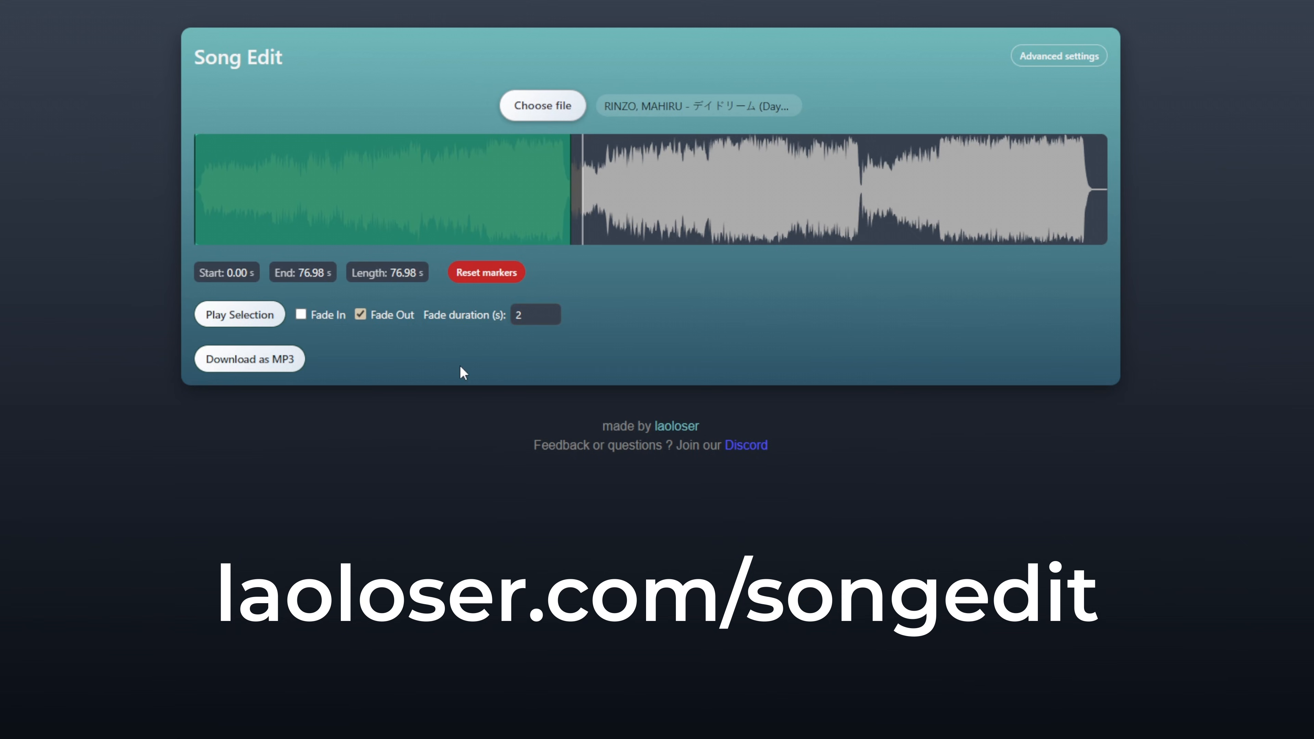
{"action": "left_click", "coordinate": [235, 316]}
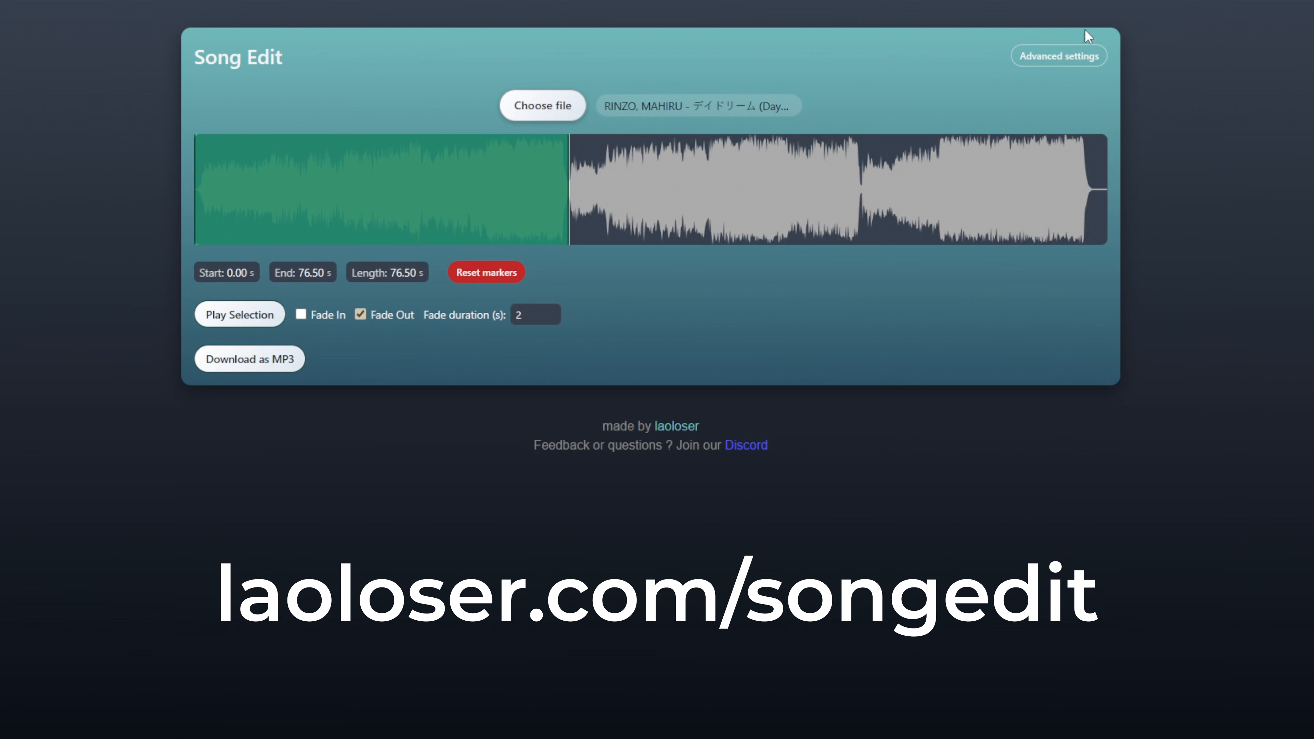
- Show the advanced settings and detect the song's BPM automatically
{"action": "left_click", "coordinate": [1056, 56]}
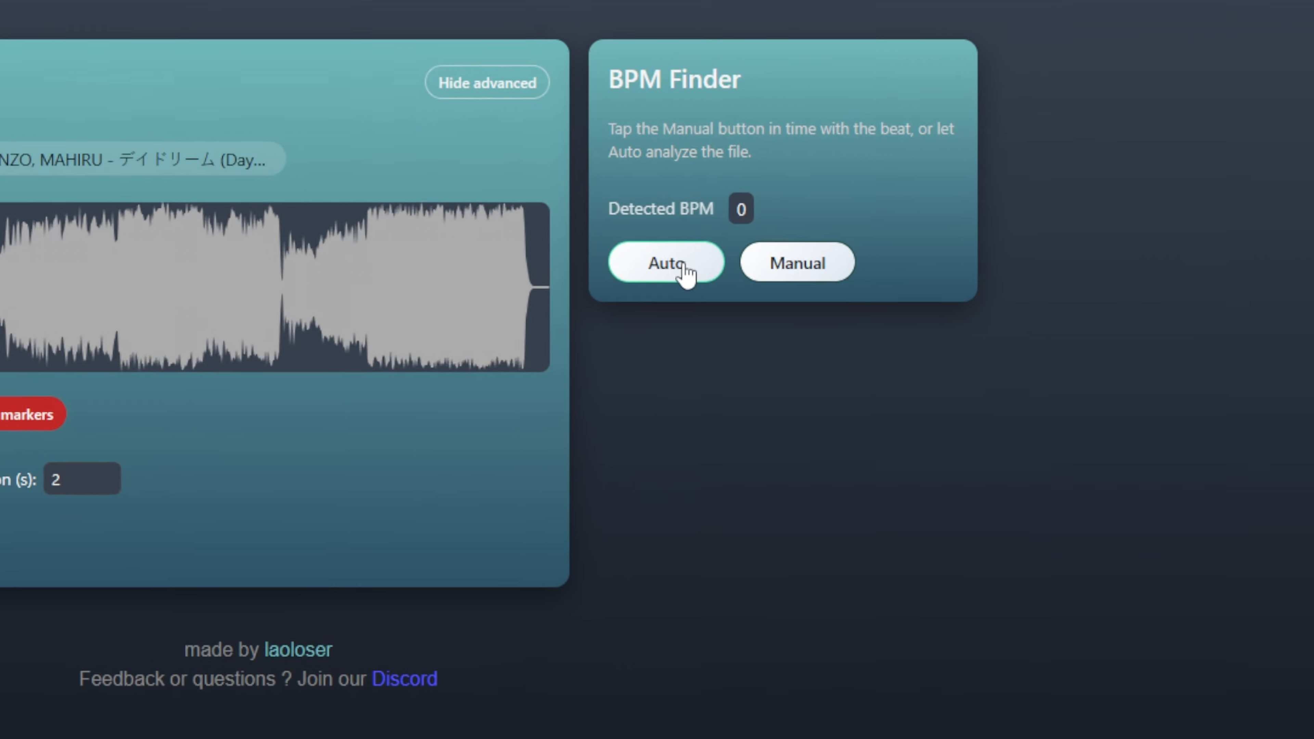
{"action": "left_click", "coordinate": [927, 178]}
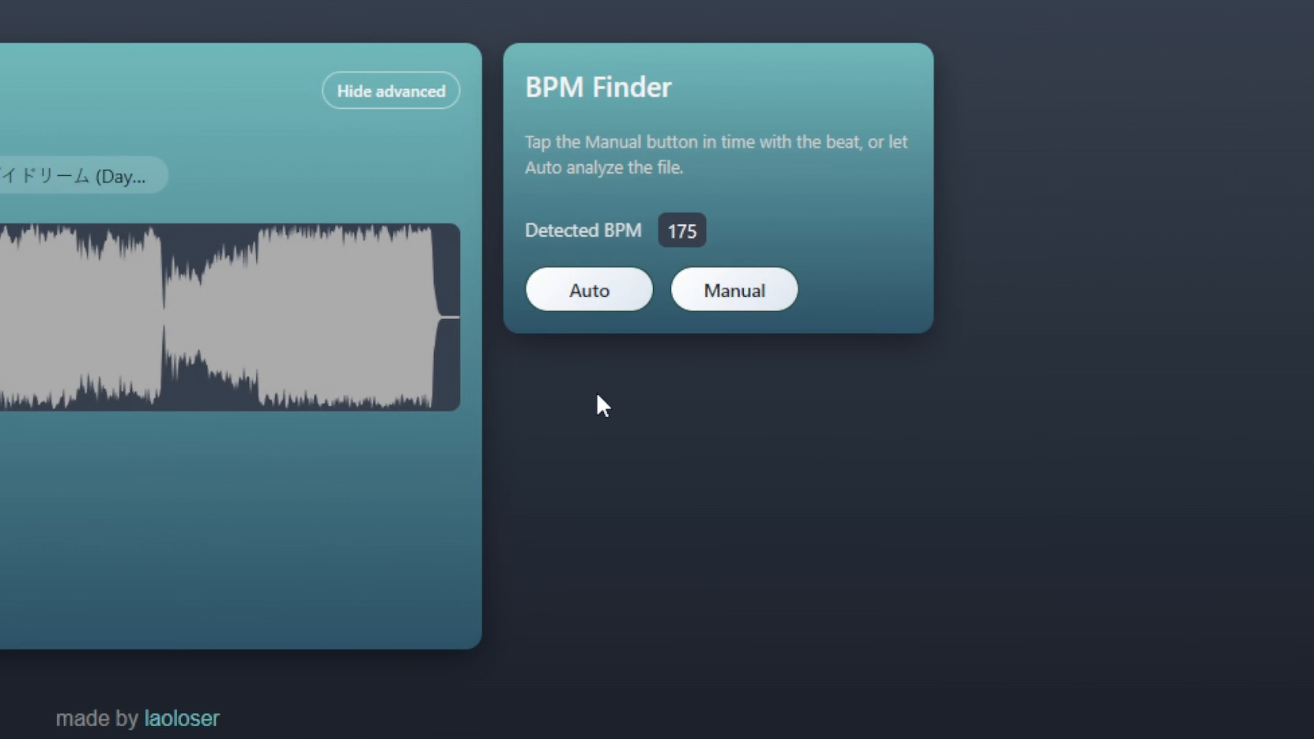
- Measure the song's BPM manually by tapping along with the beat during playback
{"action": "left_click", "coordinate": [733, 295]}
{"action": "left_click", "coordinate": [734, 295]}
{"action": "left_click", "coordinate": [733, 295]}
{"action": "left_click", "coordinate": [734, 295]}
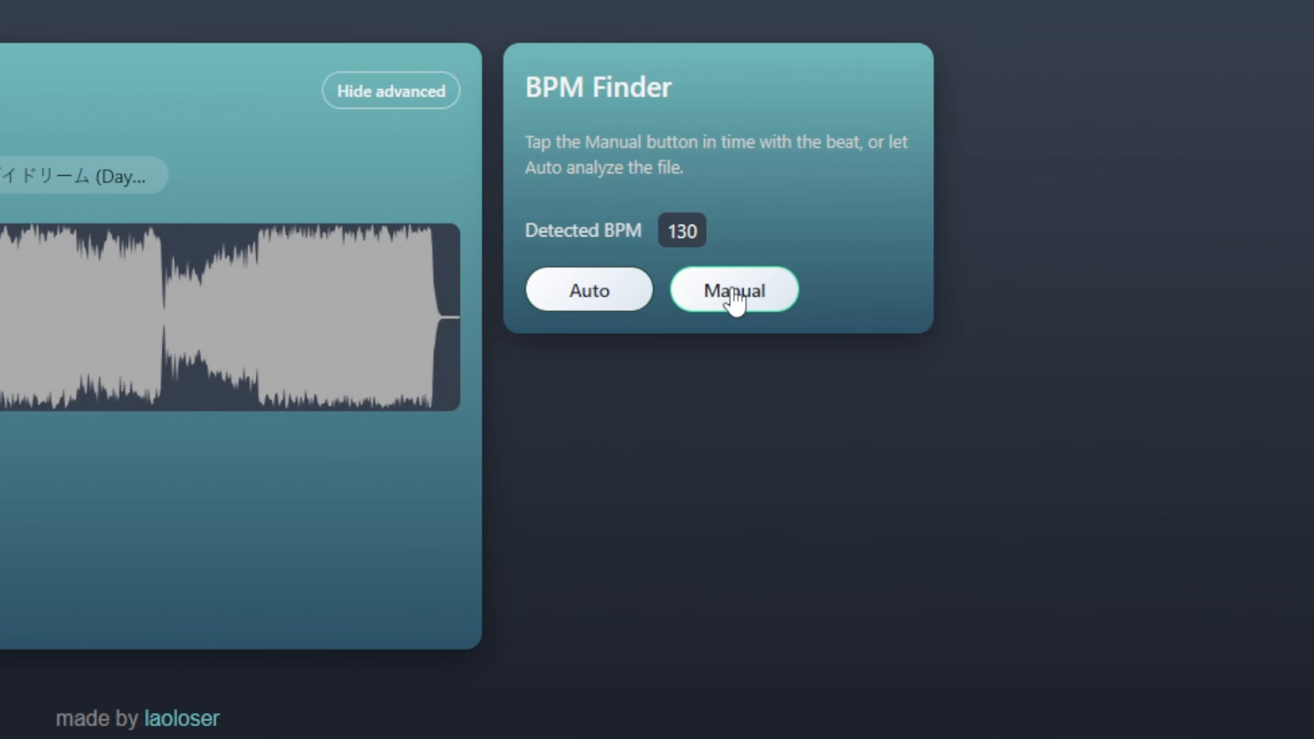
{"action": "left_click", "coordinate": [734, 295]}
{"action": "left_click", "coordinate": [734, 295]}
{"action": "left_click", "coordinate": [733, 291]}
{"action": "left_click", "coordinate": [733, 291]}
{"action": "left_click", "coordinate": [732, 291]}
{"action": "left_click", "coordinate": [733, 291]}
{"action": "left_click", "coordinate": [732, 291]}
{"action": "left_click", "coordinate": [733, 291]}
{"action": "left_click", "coordinate": [732, 292]}
{"action": "left_click", "coordinate": [733, 292]}
{"action": "left_click", "coordinate": [732, 292]}
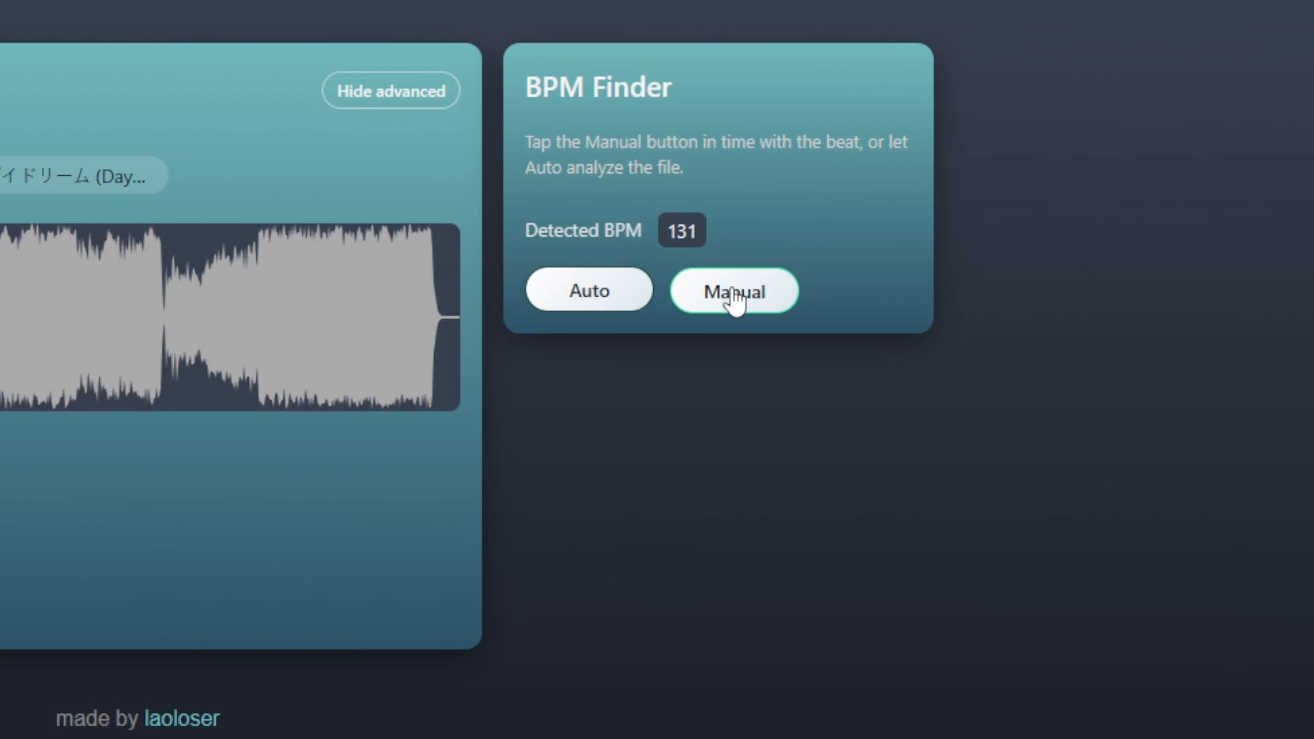
{"action": "left_click", "coordinate": [732, 292]}
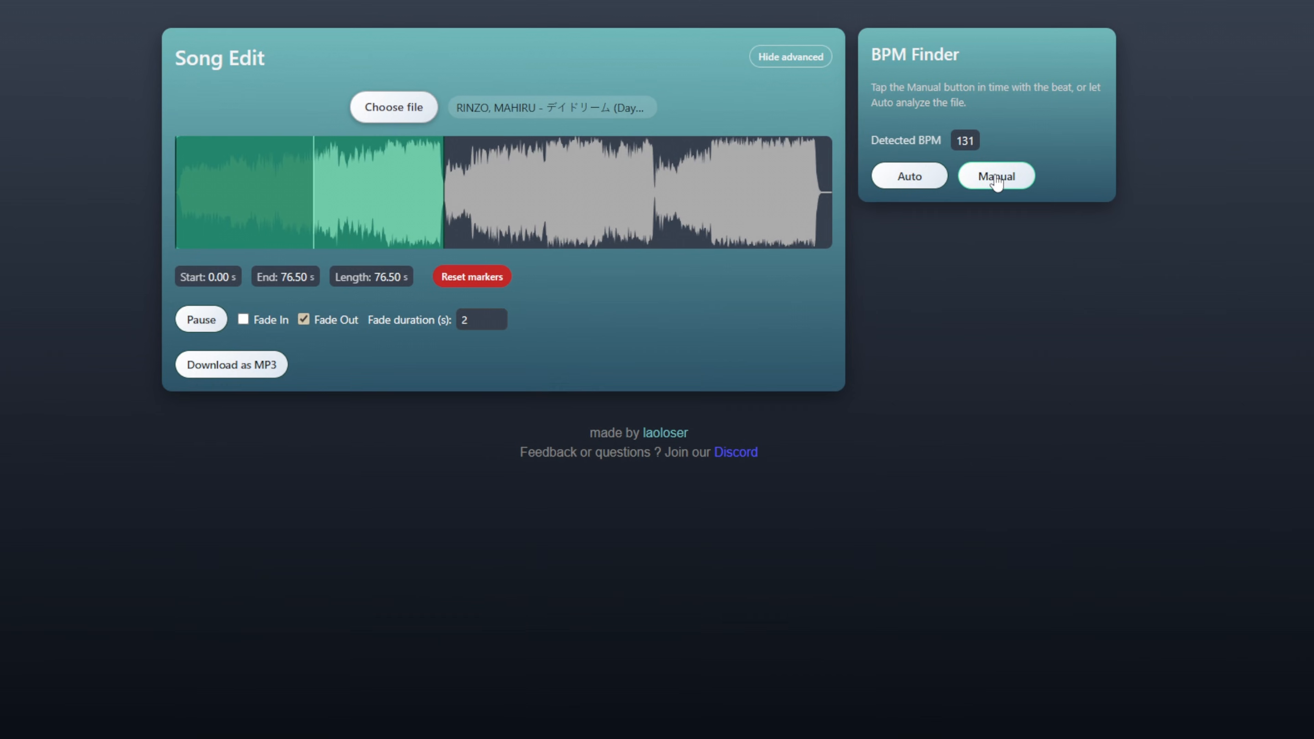
{"action": "left_click", "coordinate": [1003, 180]}
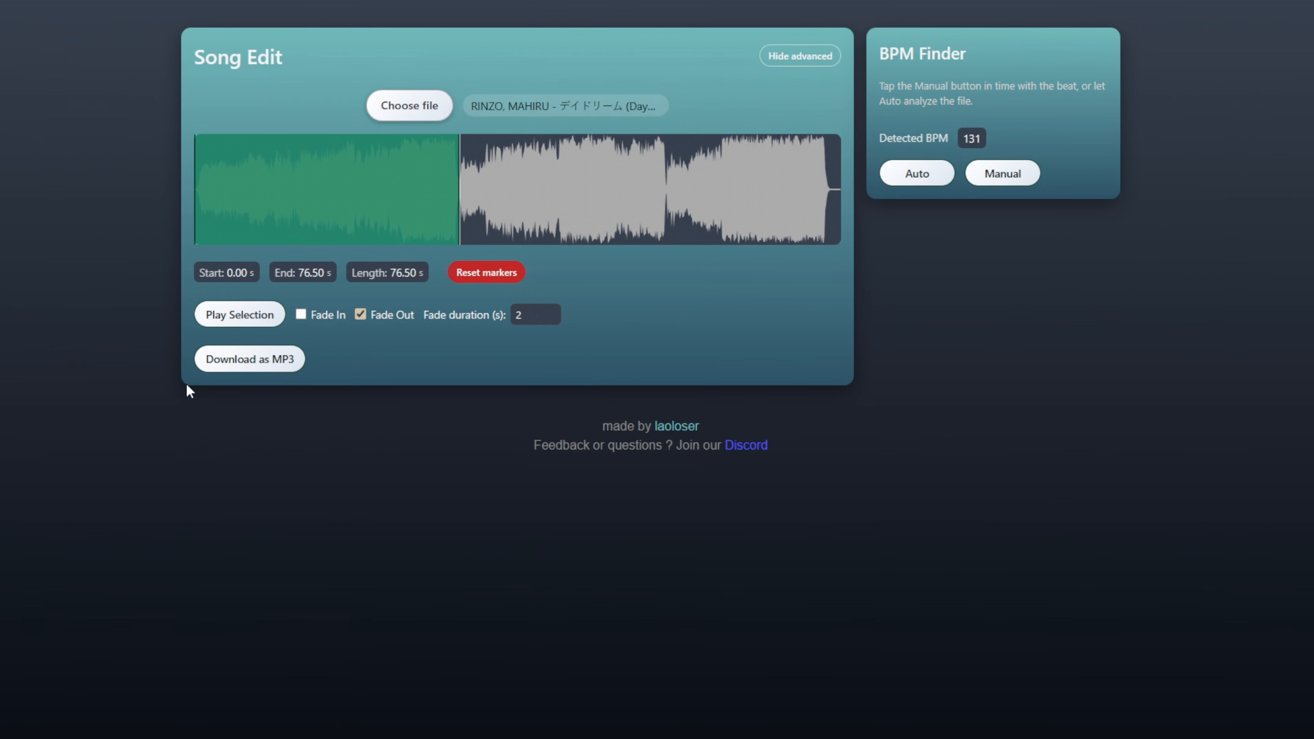
- Export the trimmed song as an MP3 named daydream-cut
{"action": "left_click", "coordinate": [248, 362]}
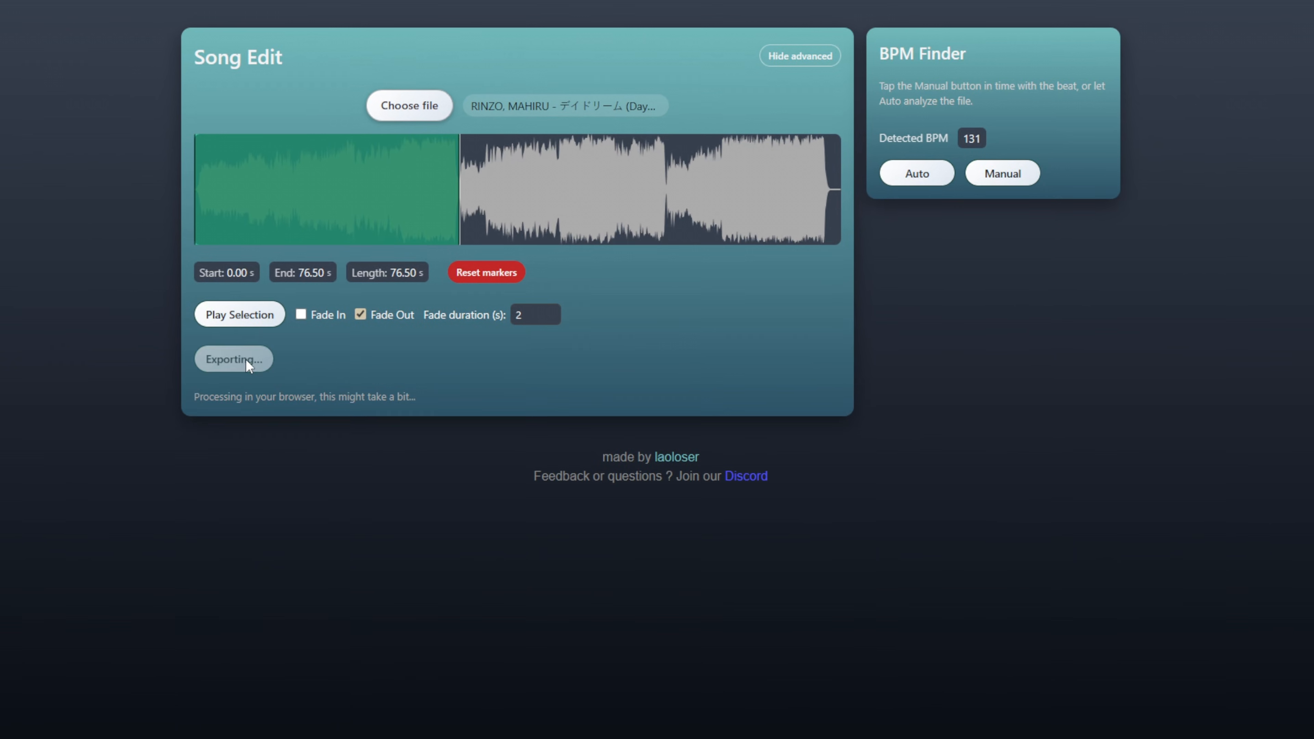
{"action": "type", "text": "da"}
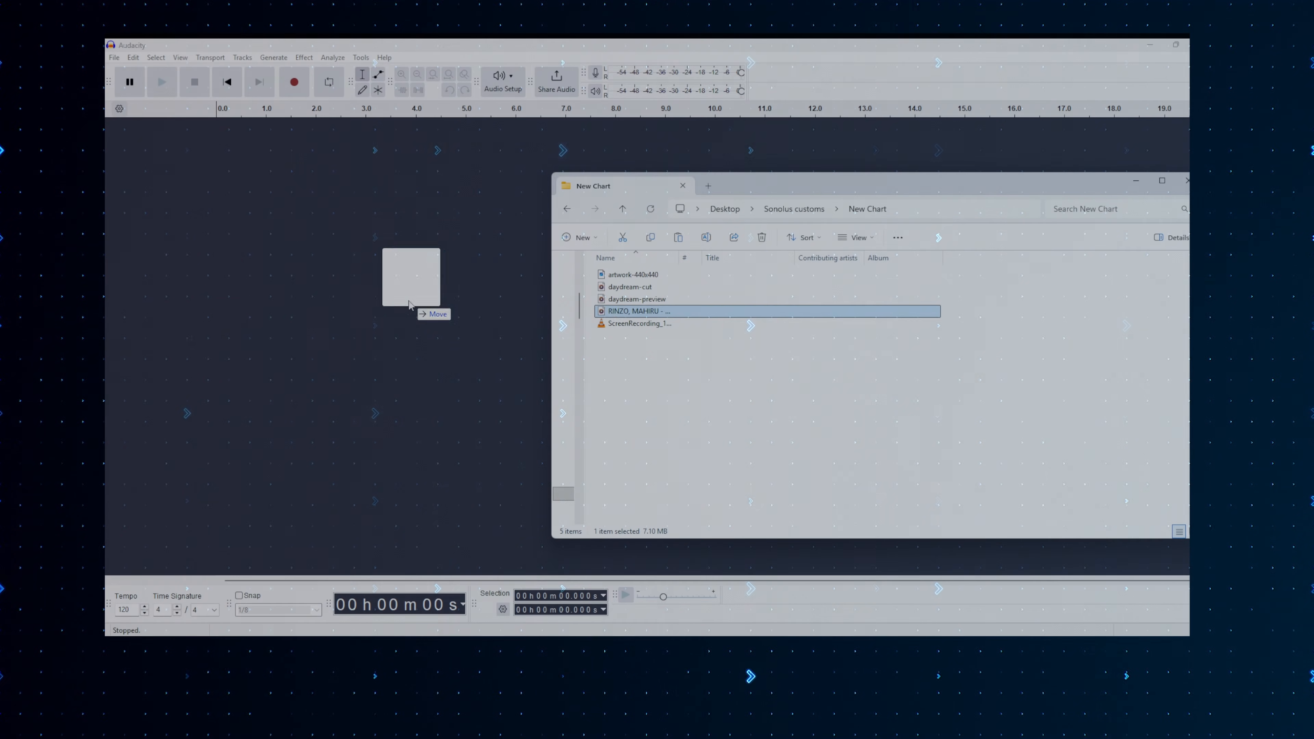
- Switch to Audacity, import the full RINZO, MAHIRU song file, and play it from a point early in the track
{"action": "left_click_drag", "start_coordinate": [409, 304], "coordinate": [399, 299]}
{"action": "left_click", "coordinate": [241, 217]}
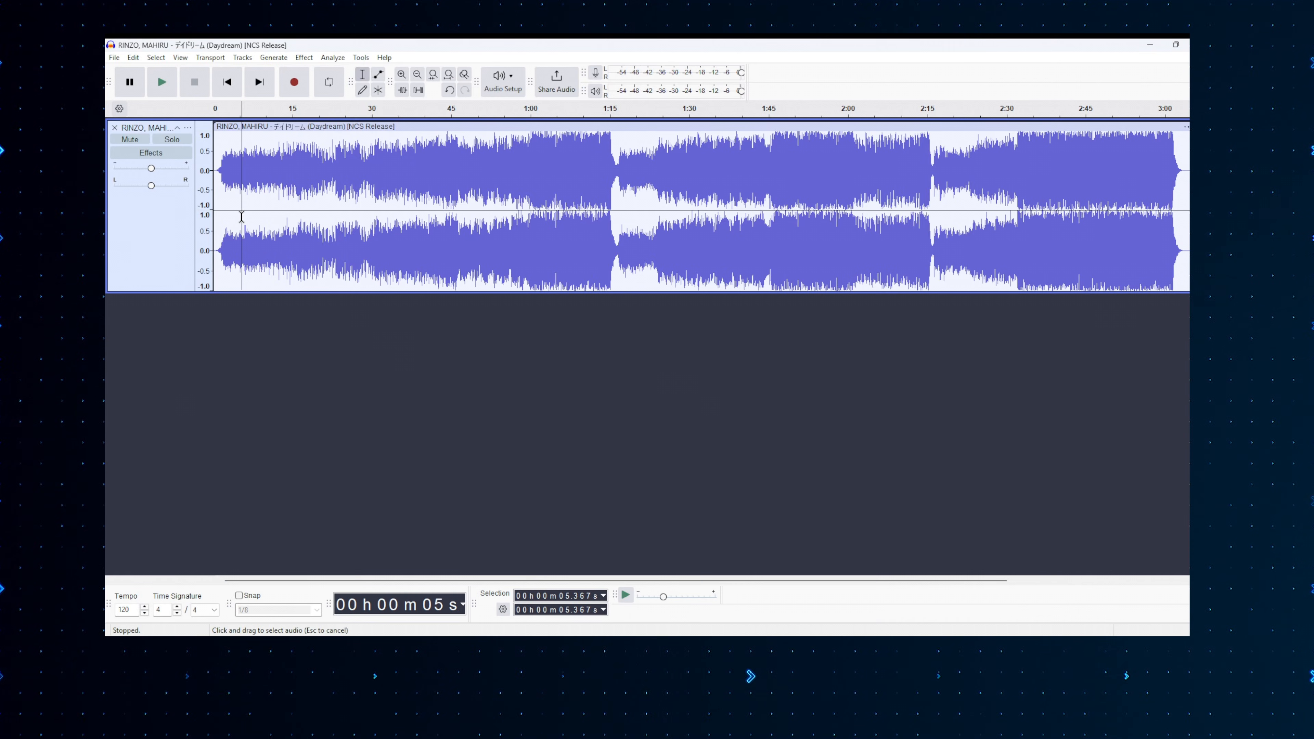
{"action": "left_click", "coordinate": [162, 88]}
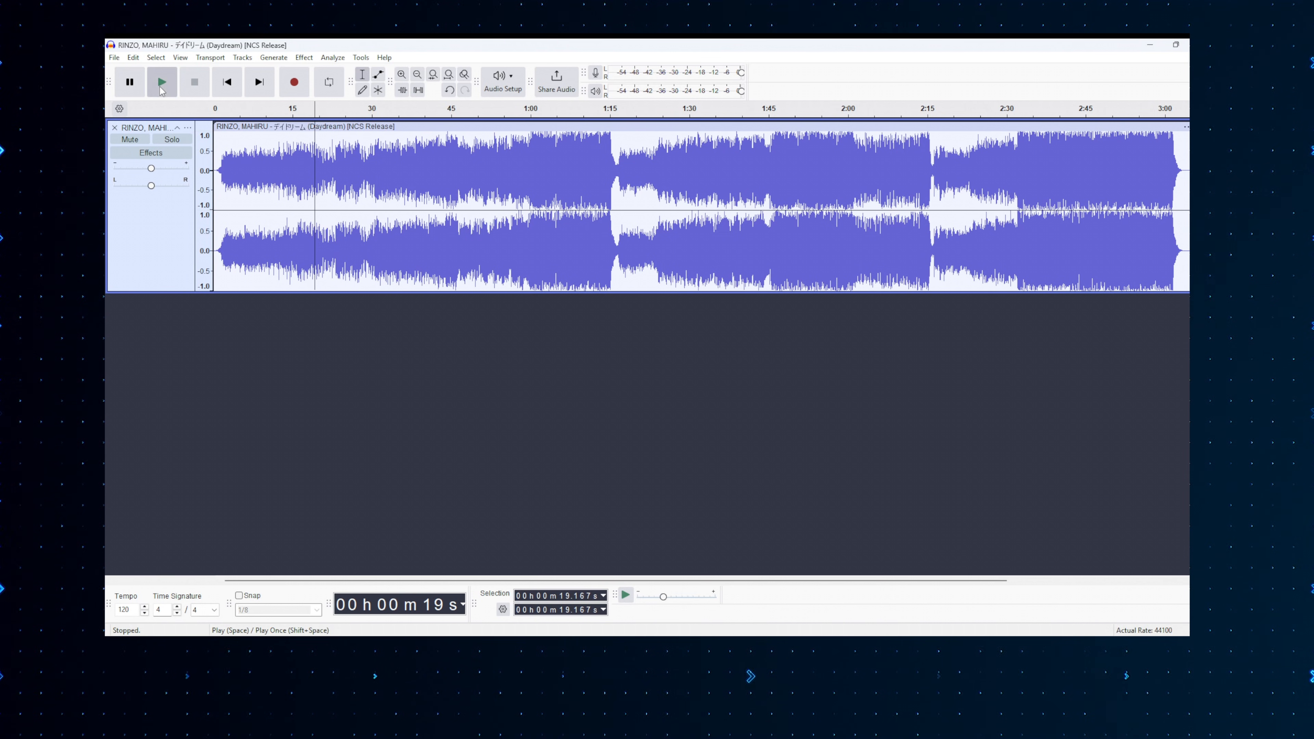
{"action": "left_click", "coordinate": [445, 199]}
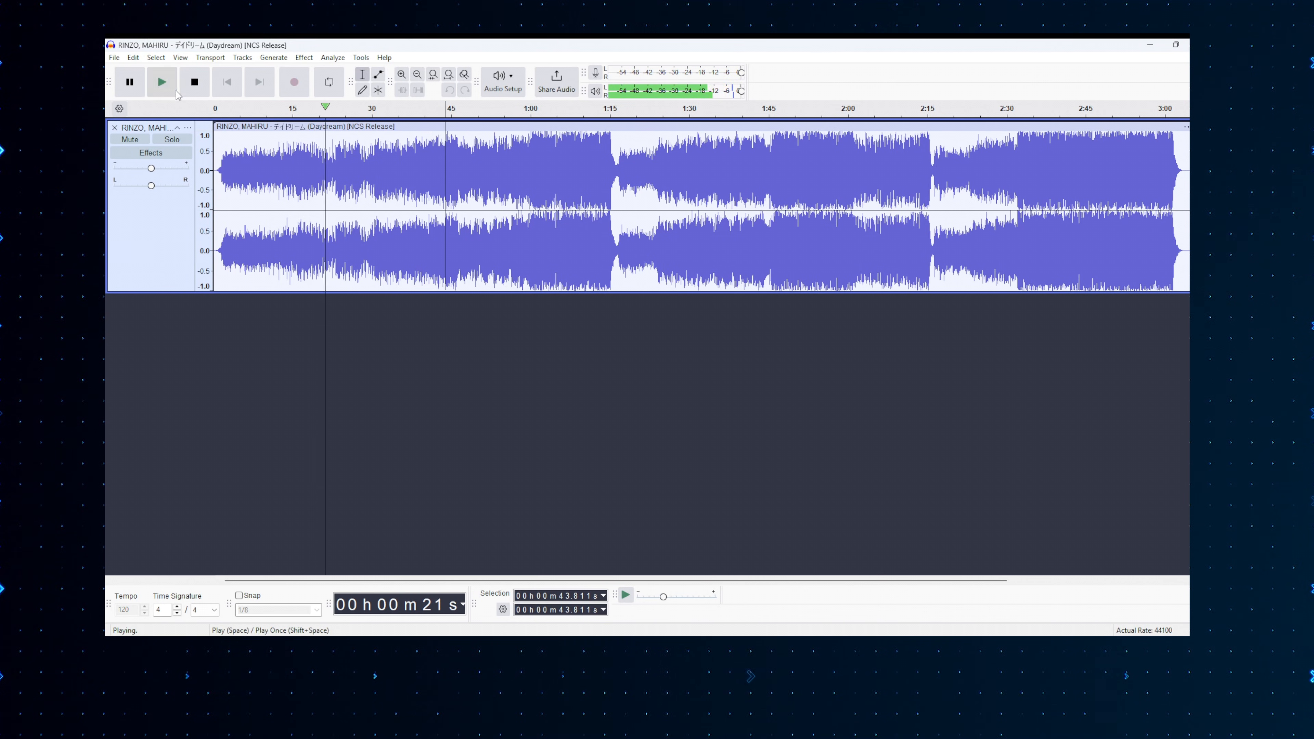
{"action": "left_click", "coordinate": [194, 82]}
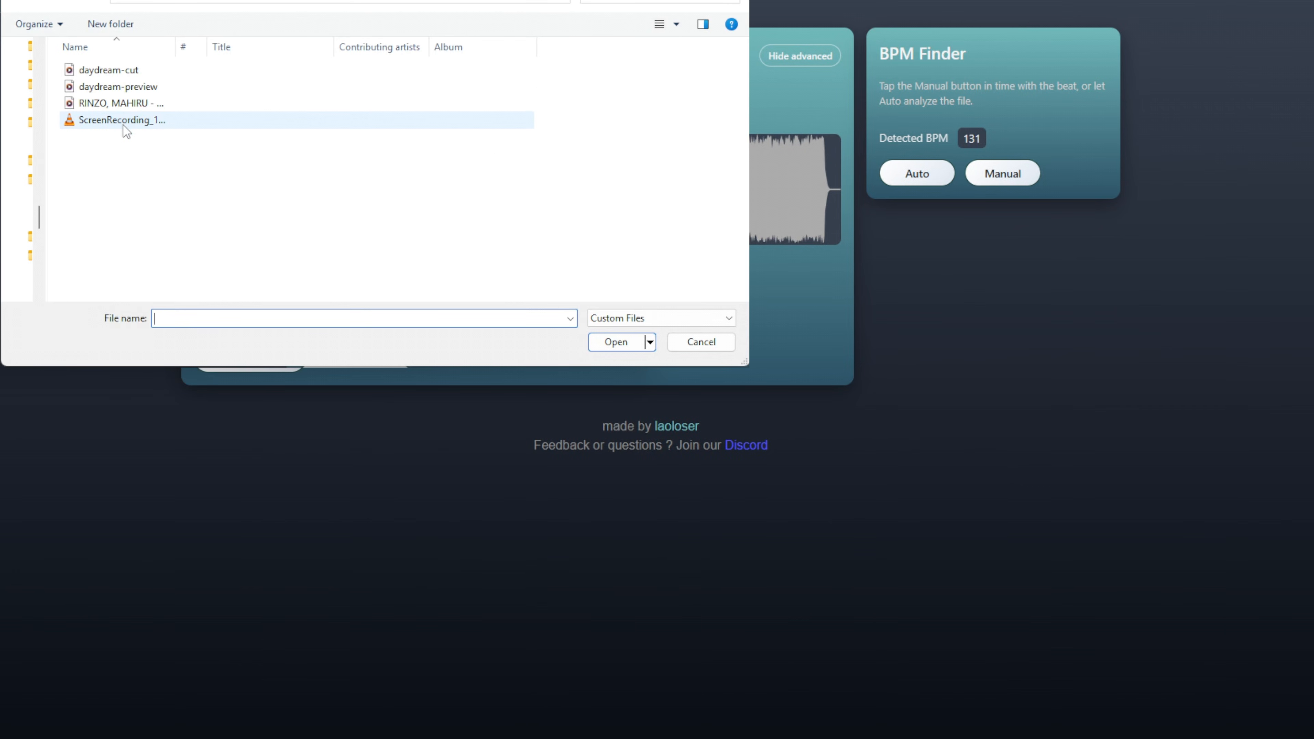
{"action": "left_click", "coordinate": [123, 120]}
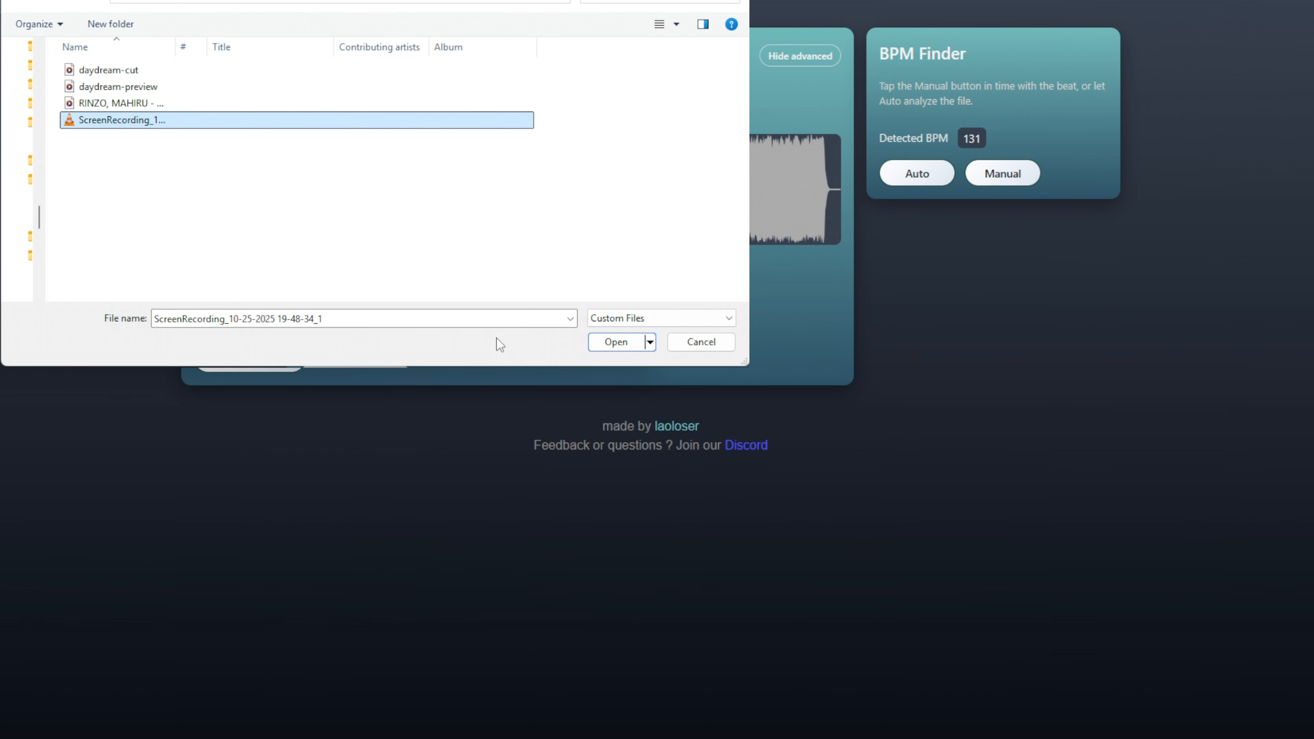
{"action": "left_click", "coordinate": [616, 341]}
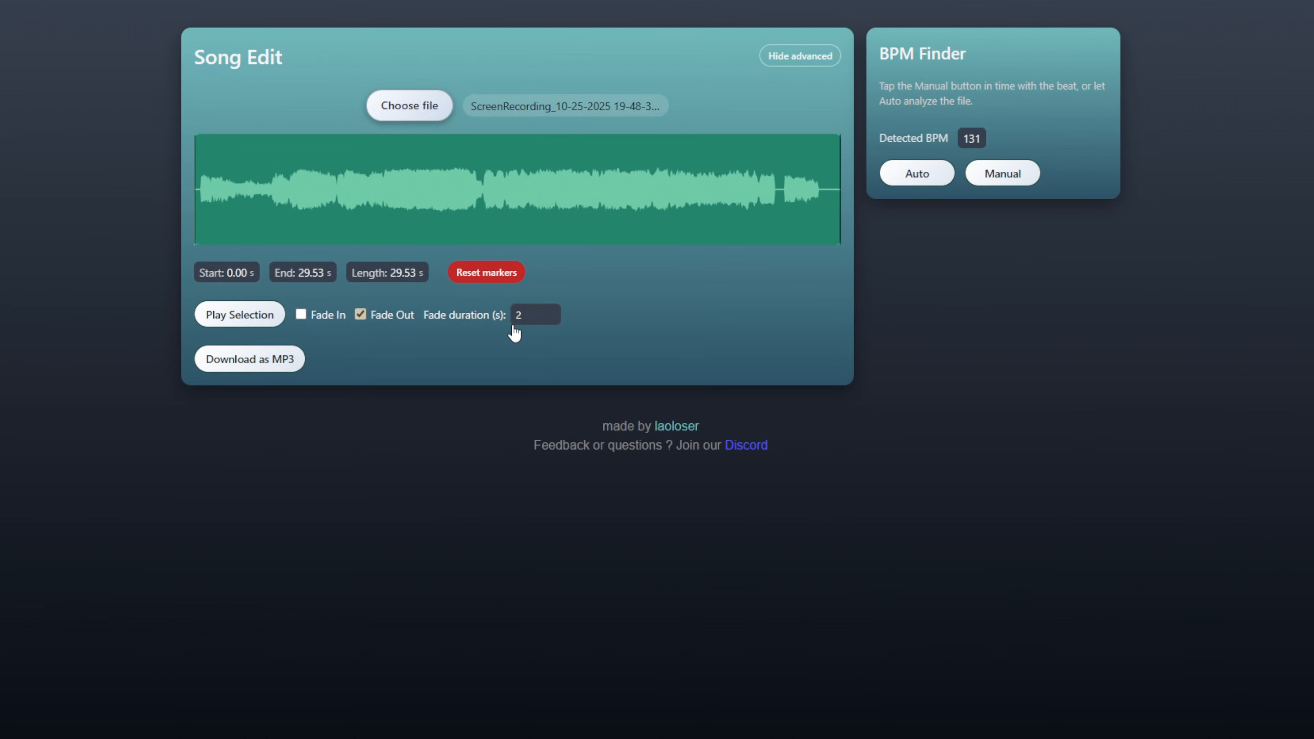
{"action": "left_click", "coordinate": [244, 314]}
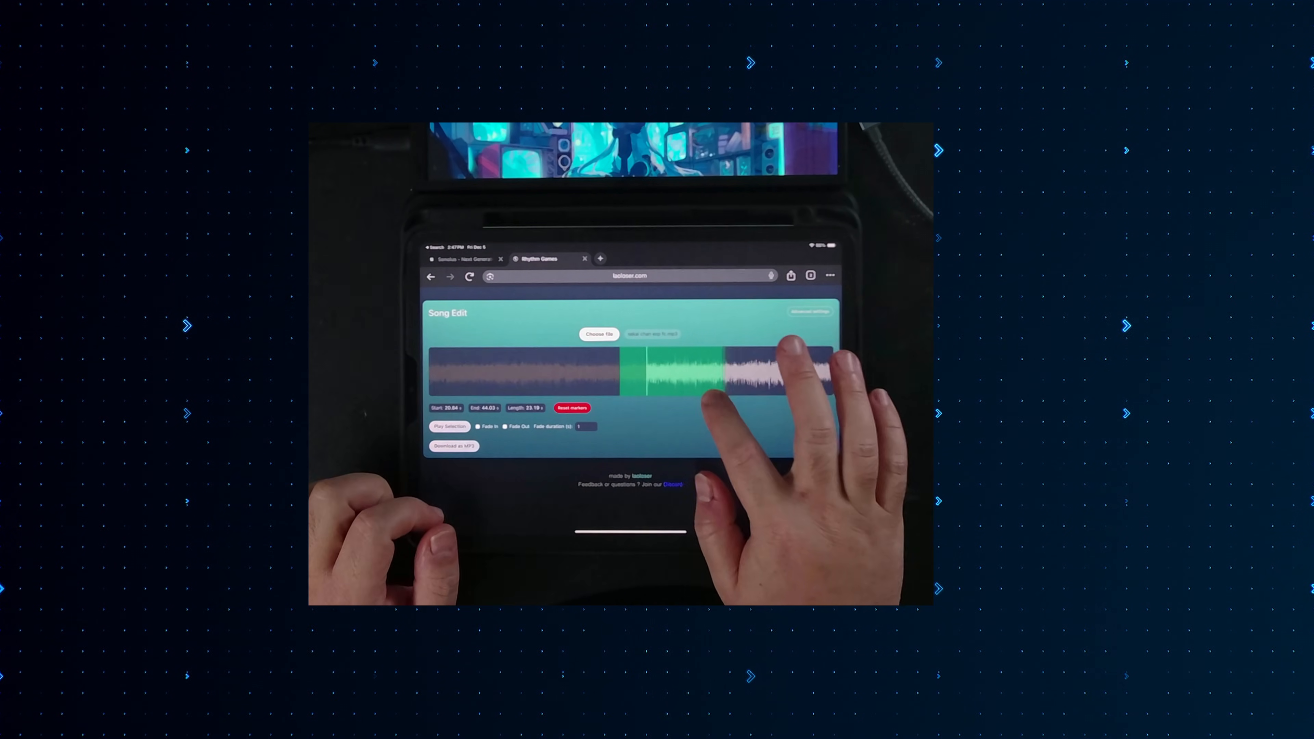
{"action": "left_click_drag", "start_coordinate": [727, 388], "coordinate": [680, 389]}
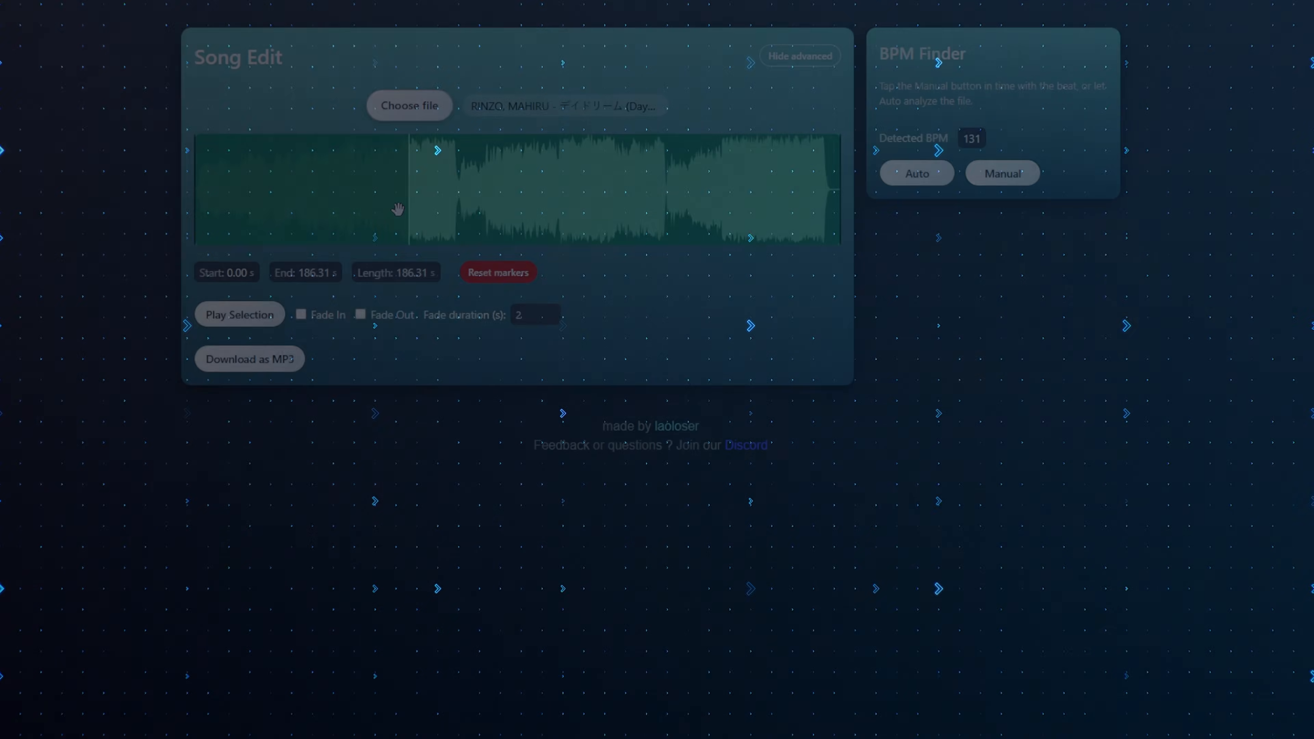
- Select a 30-second section of the full song from about 58.45 s and shift it earlier to end at the first quiet break
{"action": "left_click", "coordinate": [398, 209]}
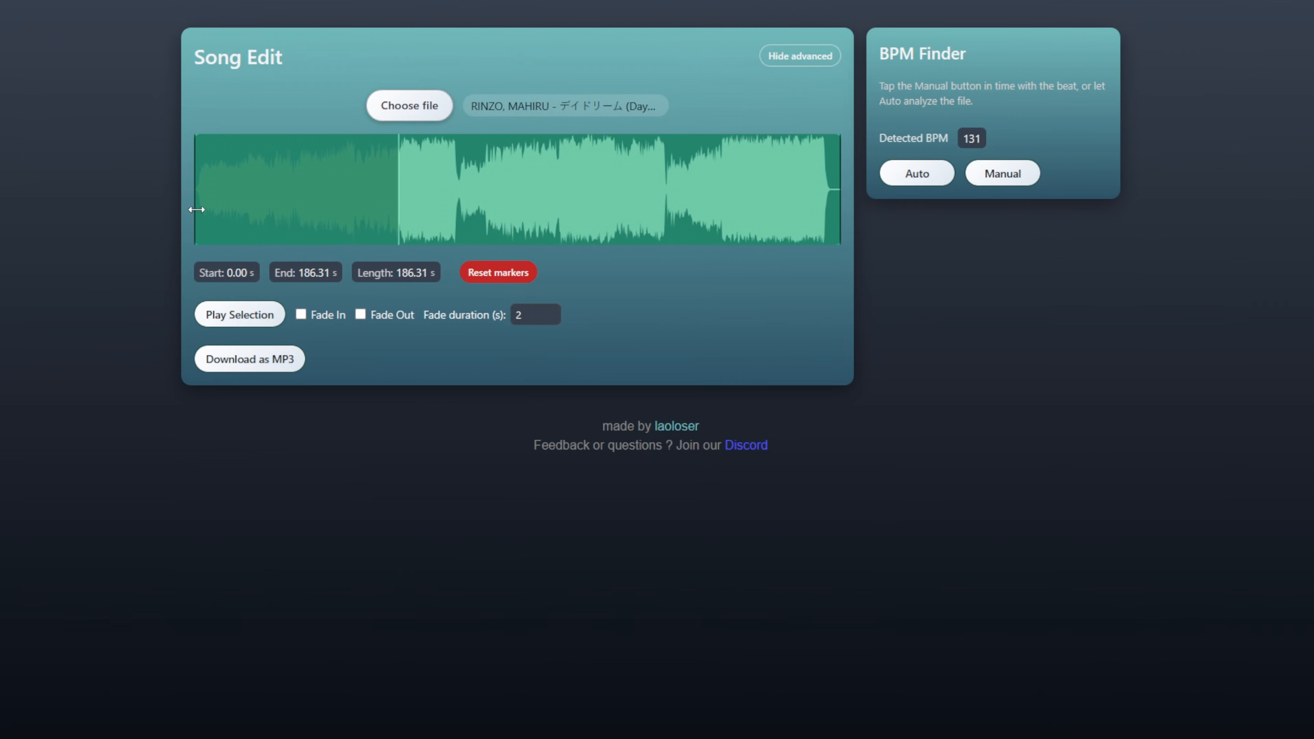
{"action": "left_click_drag", "start_coordinate": [196, 210], "coordinate": [393, 219]}
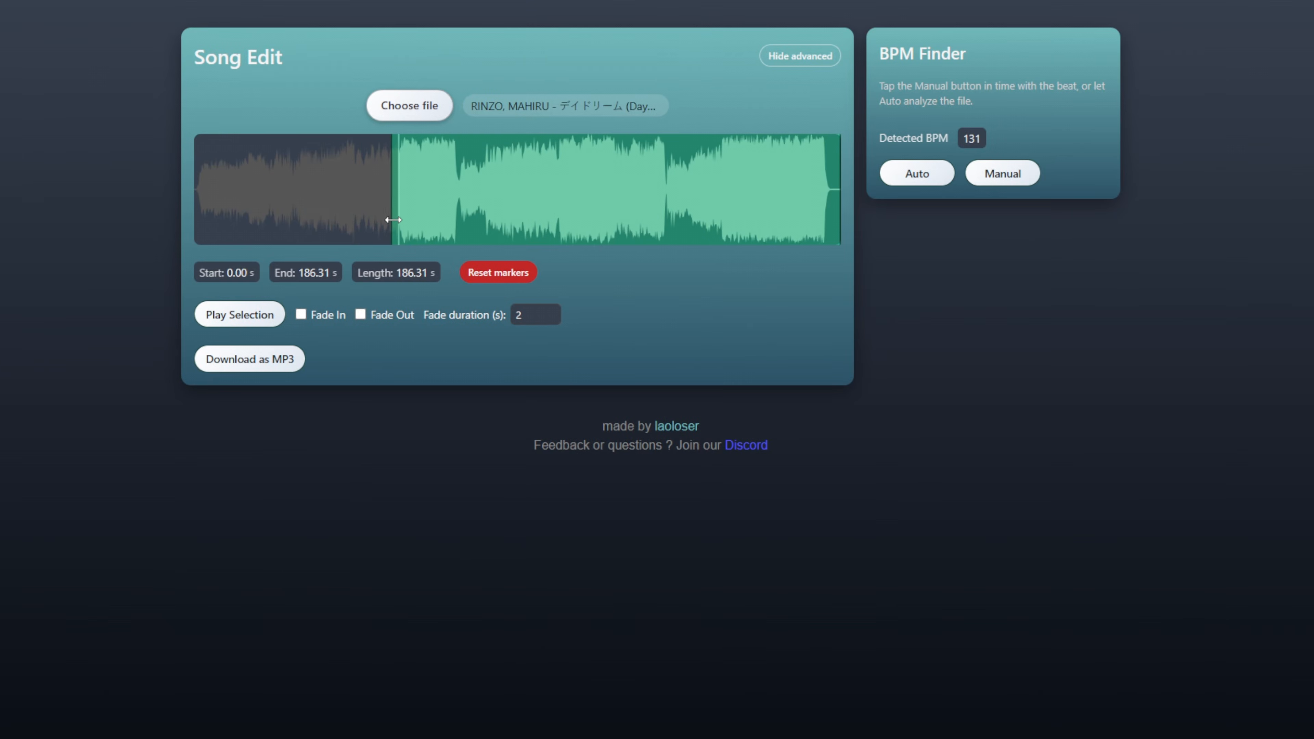
{"action": "left_click", "coordinate": [422, 274]}
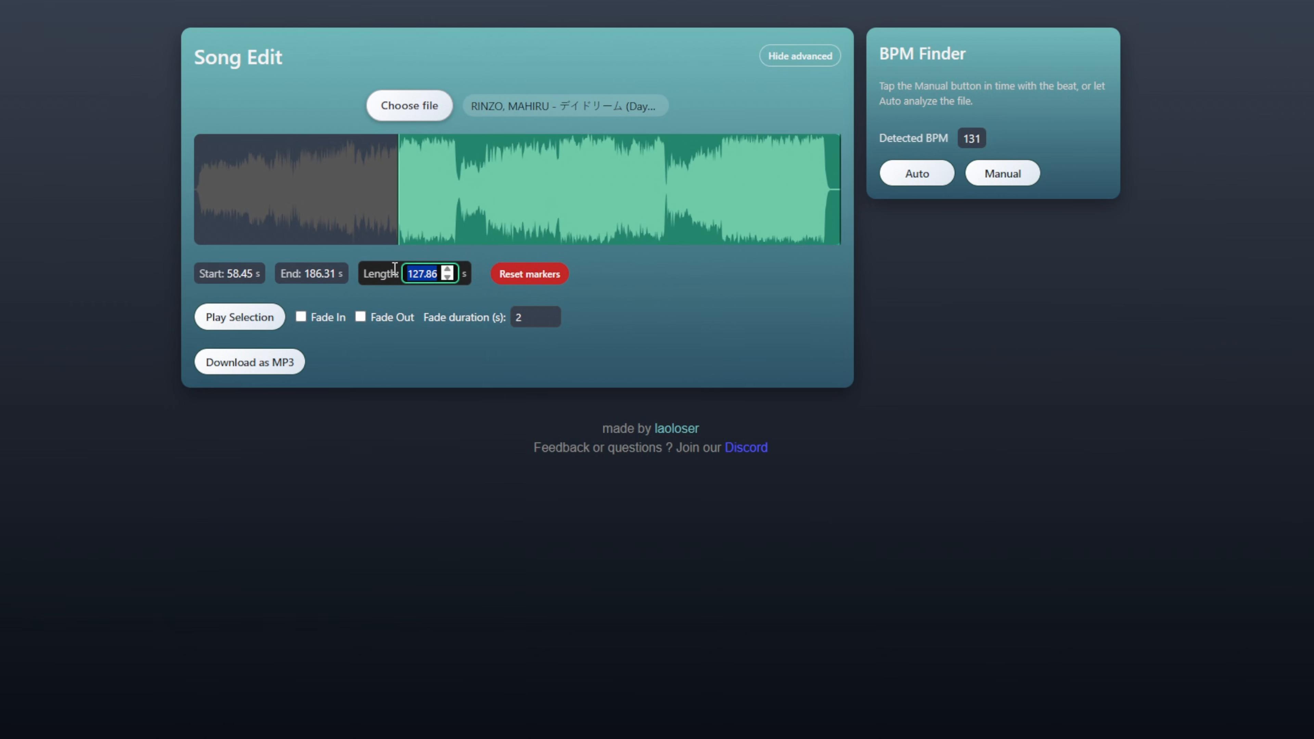
{"action": "left_click", "coordinate": [635, 278]}
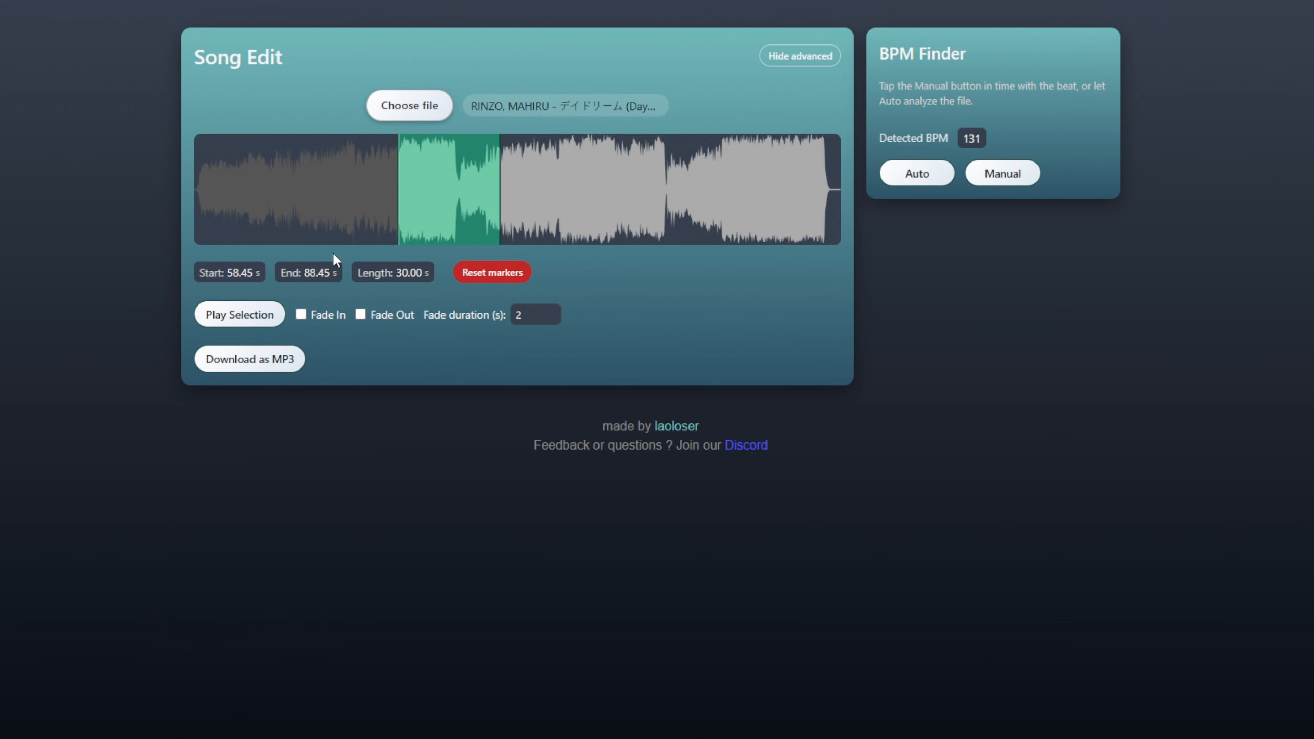
{"action": "left_click_drag", "start_coordinate": [434, 207], "coordinate": [391, 219]}
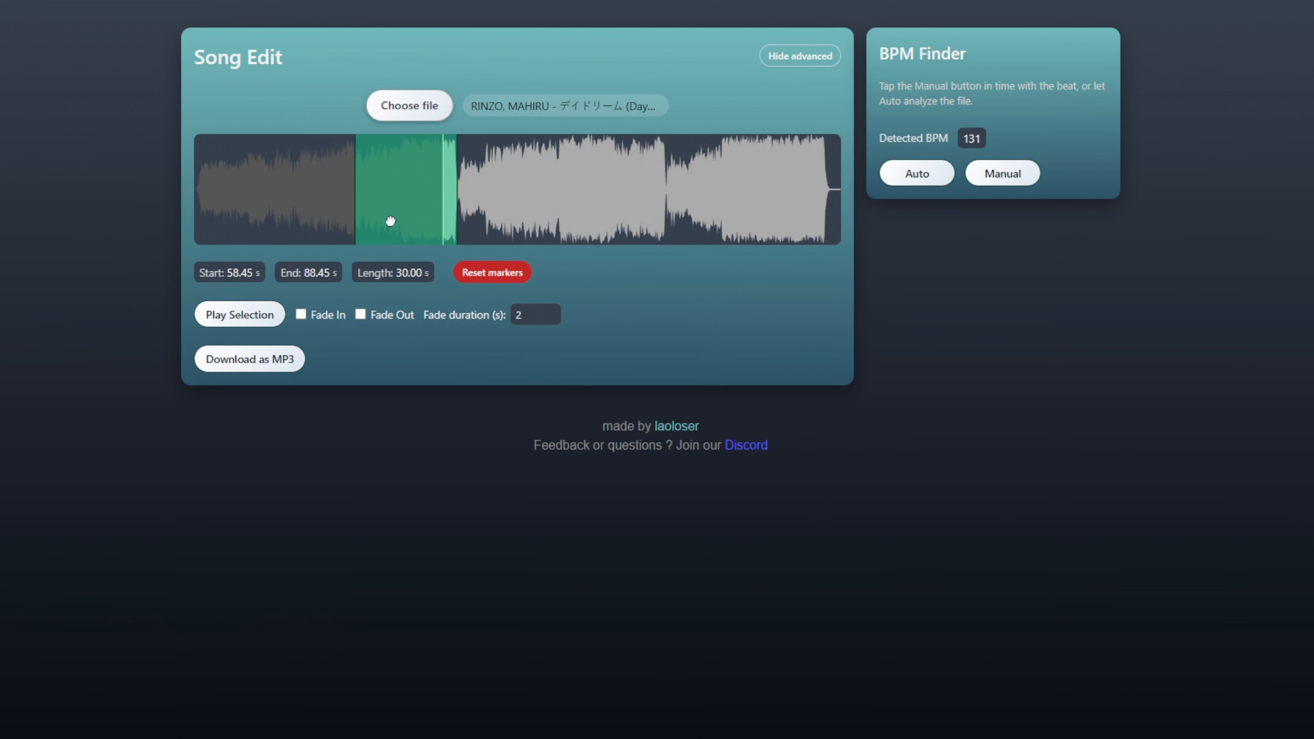
- Save the 30-second section as an MP3 named daydream-preview
{"action": "type", "text": "dayd"}
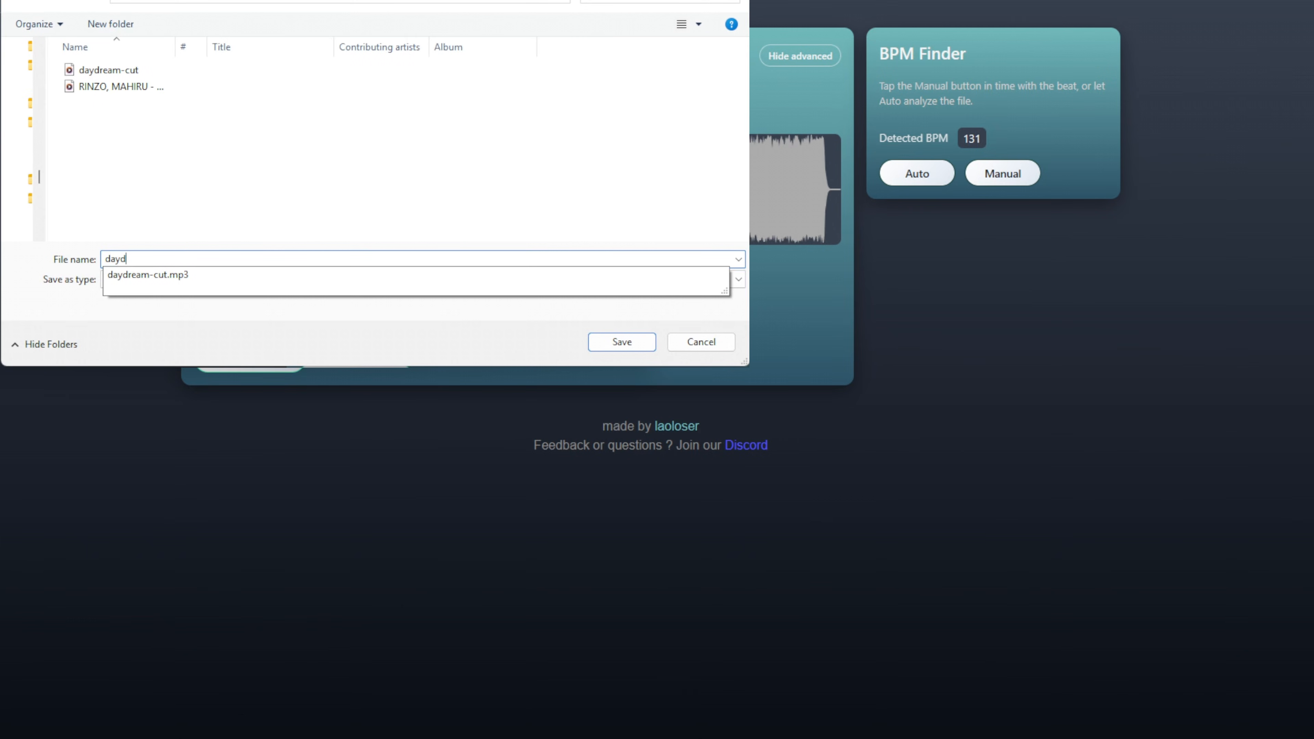
{"action": "type", "text": "ream-pre"}
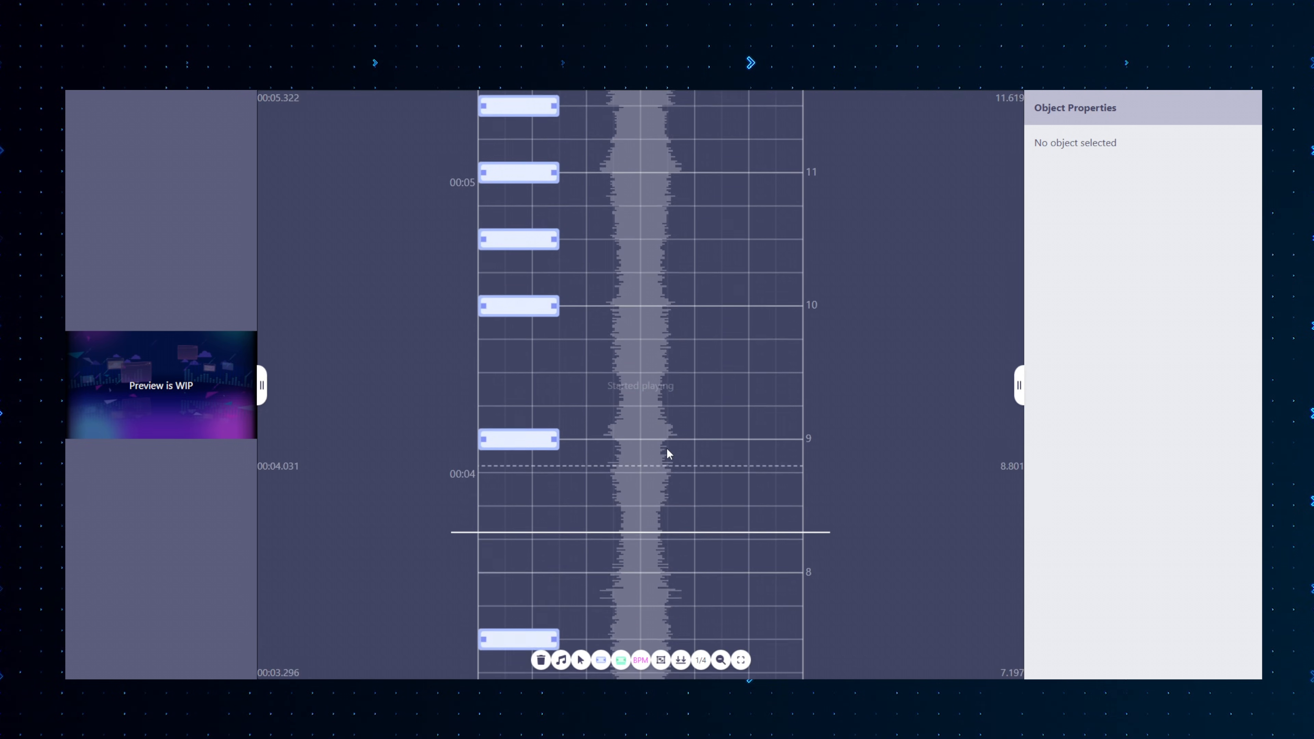
- In the chart editor, pause playback, move the beat 9 note to lane -2, and reposition the beat 10 and 10.5 notes across the lanes
{"action": "key", "text": "space"}
{"action": "scroll", "coordinate": [664, 449], "scroll_direction": "down", "scroll_amount": 4}
{"action": "left_click_drag", "start_coordinate": [502, 371], "coordinate": [590, 375]}
{"action": "scroll", "coordinate": [635, 356], "scroll_direction": "up", "scroll_amount": 4}
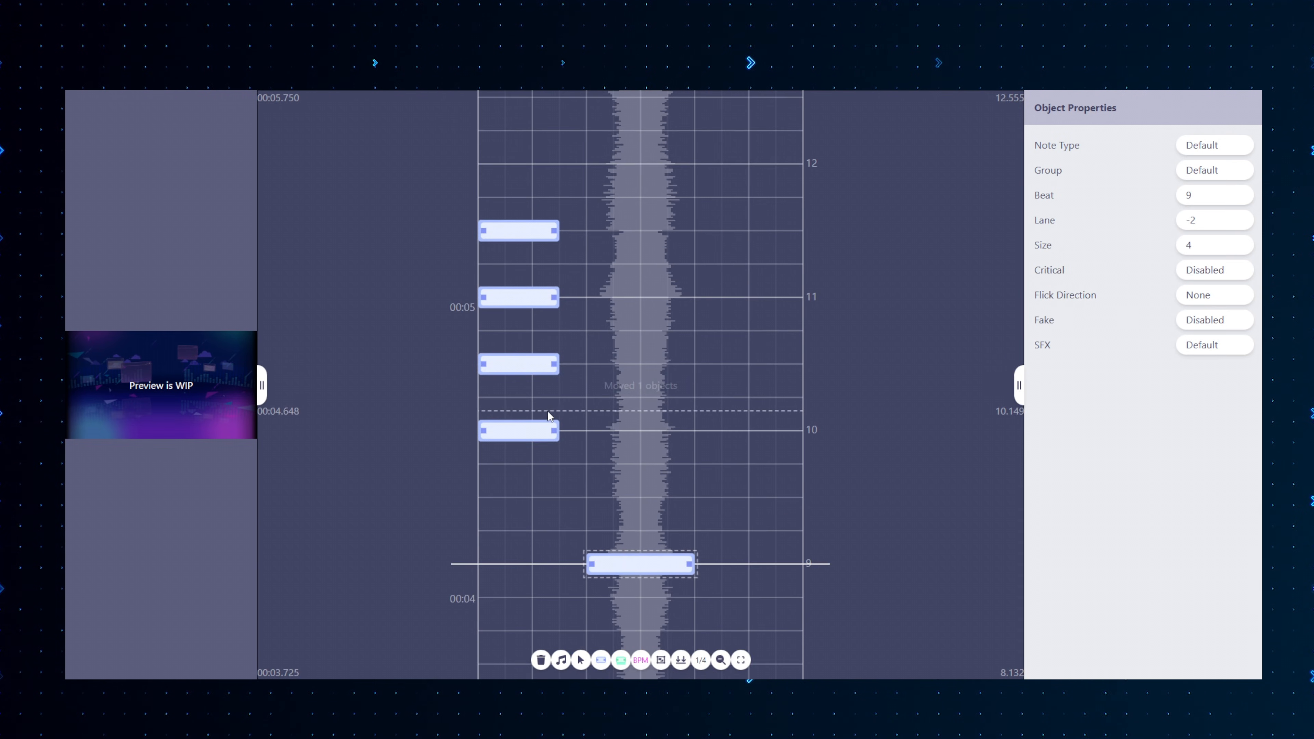
{"action": "left_click_drag", "start_coordinate": [516, 430], "coordinate": [761, 429]}
{"action": "left_click_drag", "start_coordinate": [517, 365], "coordinate": [678, 376]}
{"action": "key", "text": "space"}
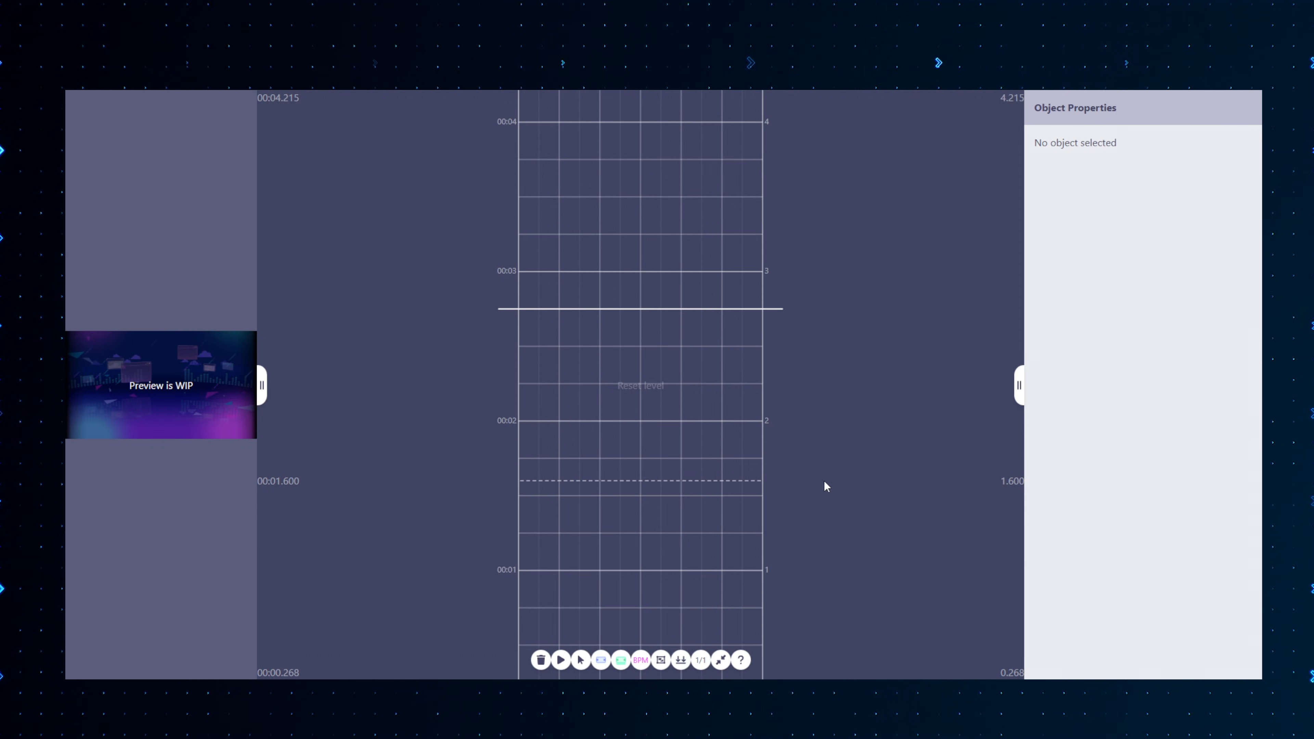
{"action": "scroll", "coordinate": [772, 370], "scroll_direction": "down", "scroll_amount": 4}
{"action": "scroll", "coordinate": [772, 370], "scroll_direction": "up", "scroll_amount": 4}
{"action": "scroll", "coordinate": [772, 370], "scroll_direction": "down", "scroll_amount": 1}
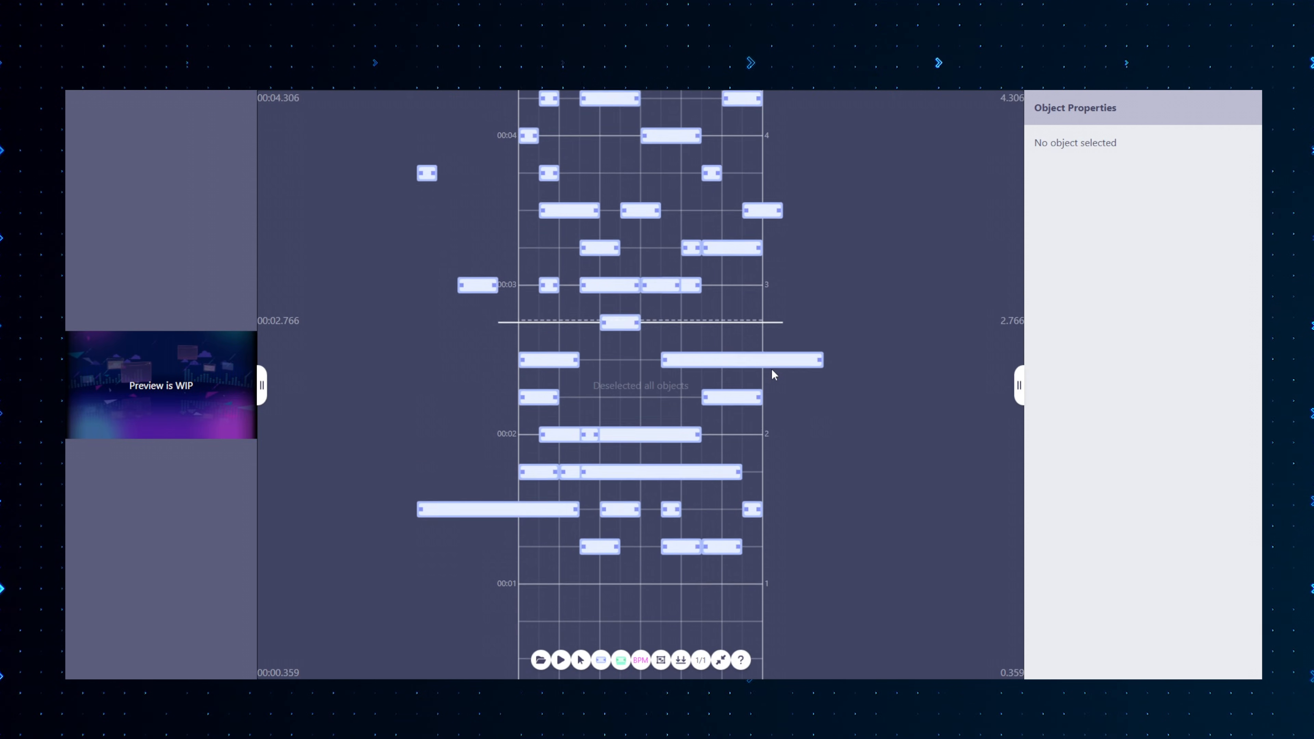
- Clear all the notes by resetting the chart to an empty level, accepting that the changes may be lost
{"action": "scroll", "coordinate": [771, 369], "scroll_direction": "down", "scroll_amount": 1}
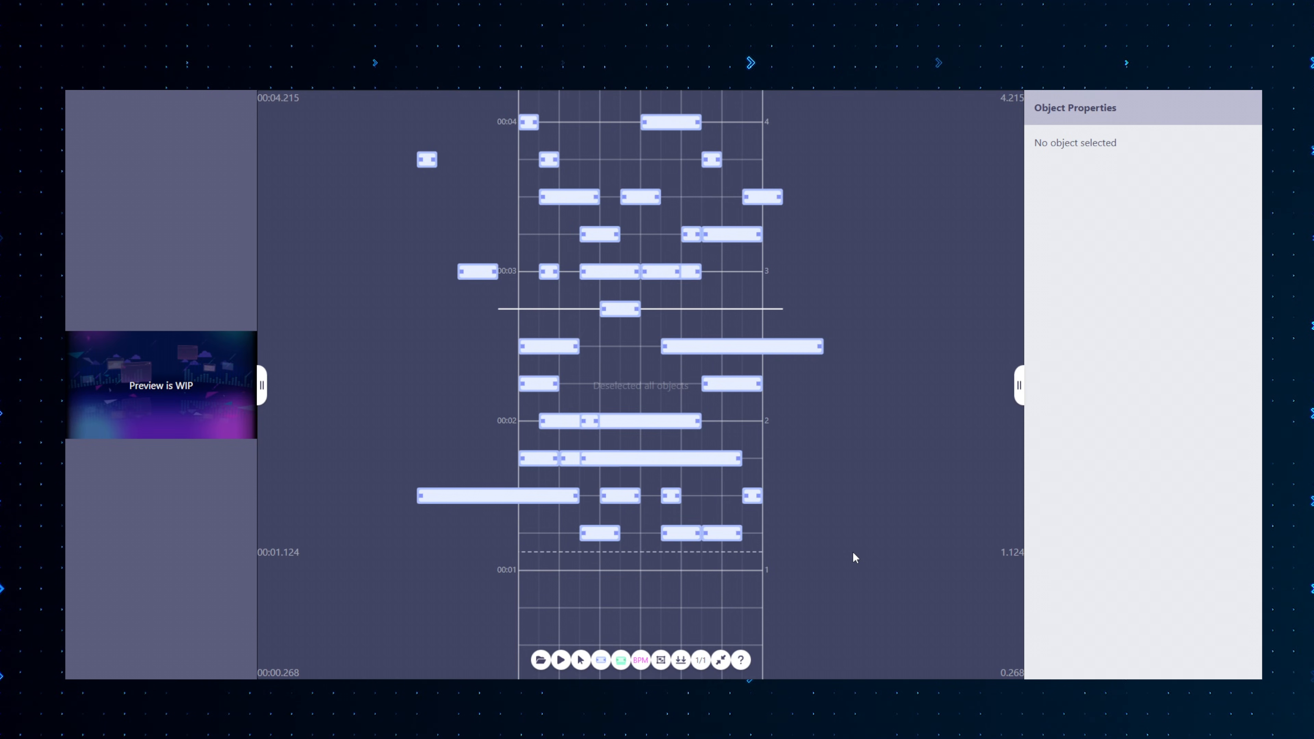
{"action": "left_click", "coordinate": [542, 658]}
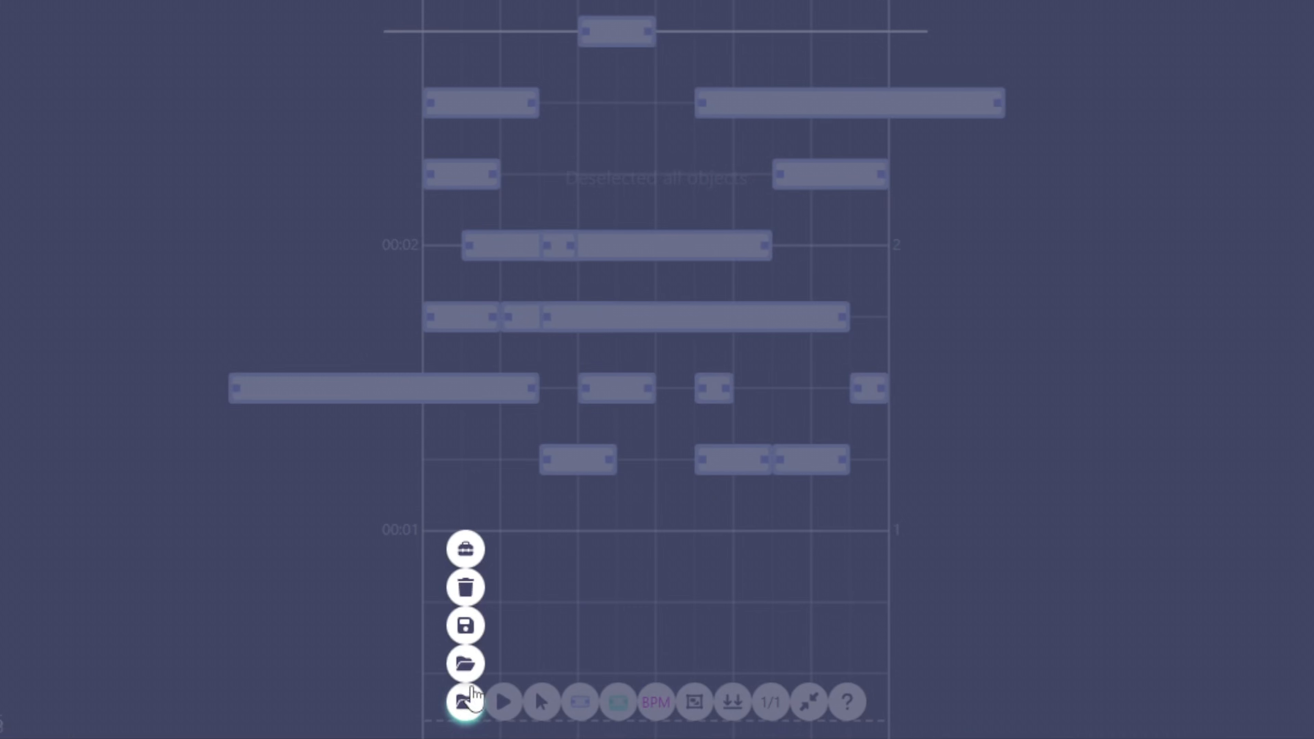
{"action": "left_click", "coordinate": [467, 593]}
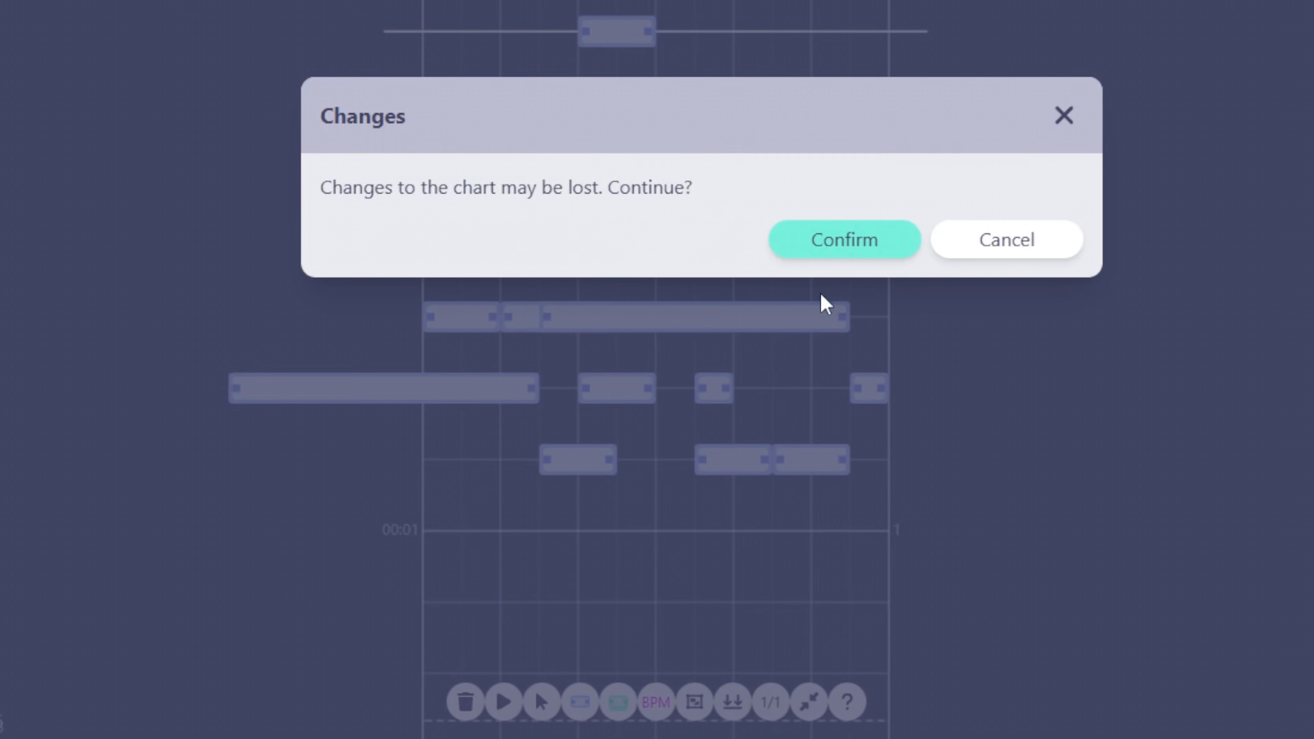
{"action": "left_click", "coordinate": [841, 243]}
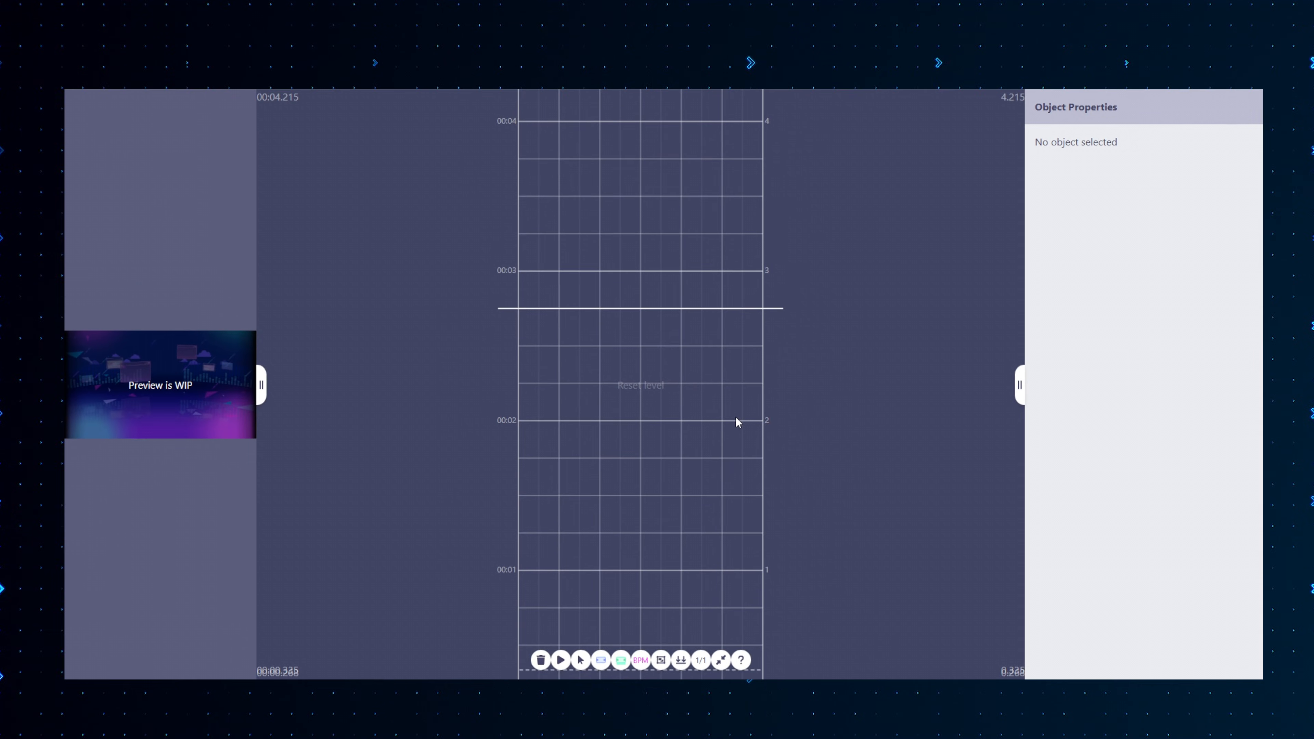
- Adjust the chart view's horizontal and vertical zoom in 10% steps so the lanes appear wider
{"action": "mouse_move", "coordinate": [261, 385]}
{"action": "left_mouse_down"}
{"action": "mouse_move", "coordinate": [402, 386]}
{"action": "mouse_move", "coordinate": [242, 386]}
{"action": "left_mouse_up"}
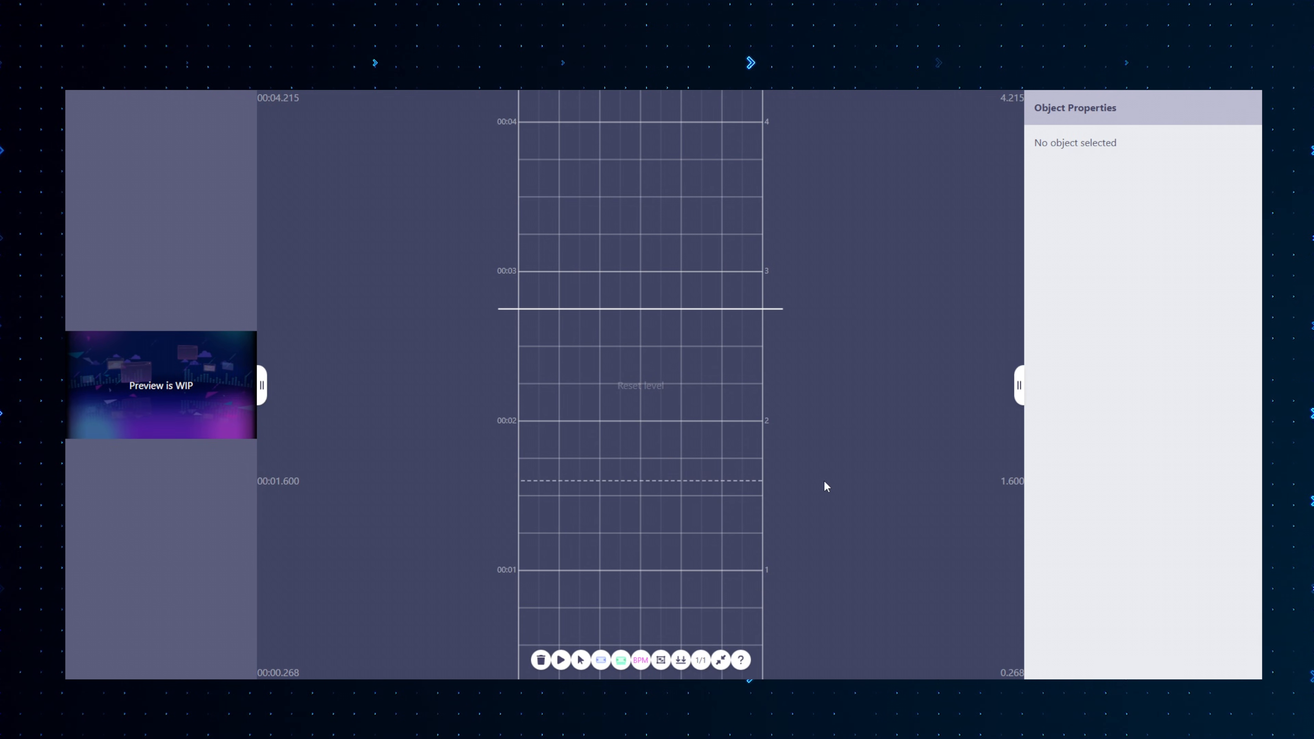
{"action": "key", "text": "bracketright"}
{"action": "key", "text": "bracketright"}
{"action": "key", "text": "bracketright"}
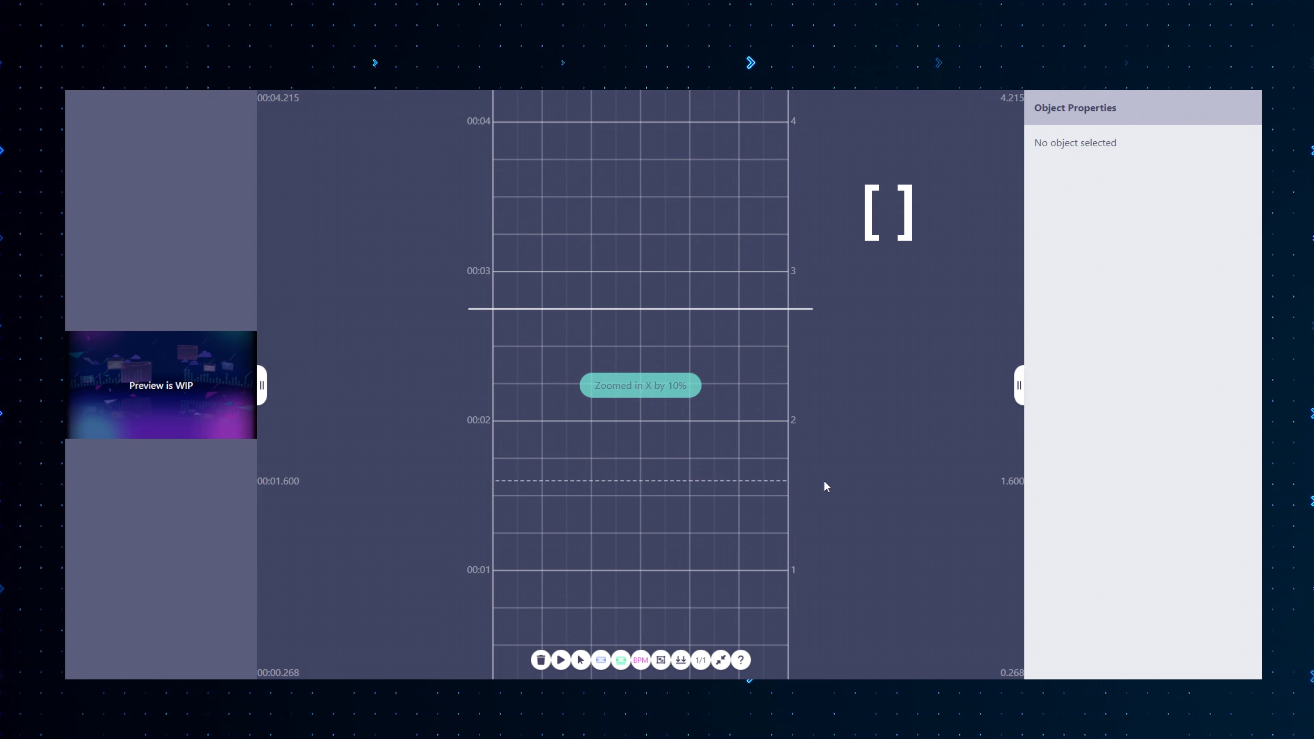
{"action": "key", "text": "bracketright"}
{"action": "key", "text": "bracketright"}
{"action": "key", "text": "bracketright"}
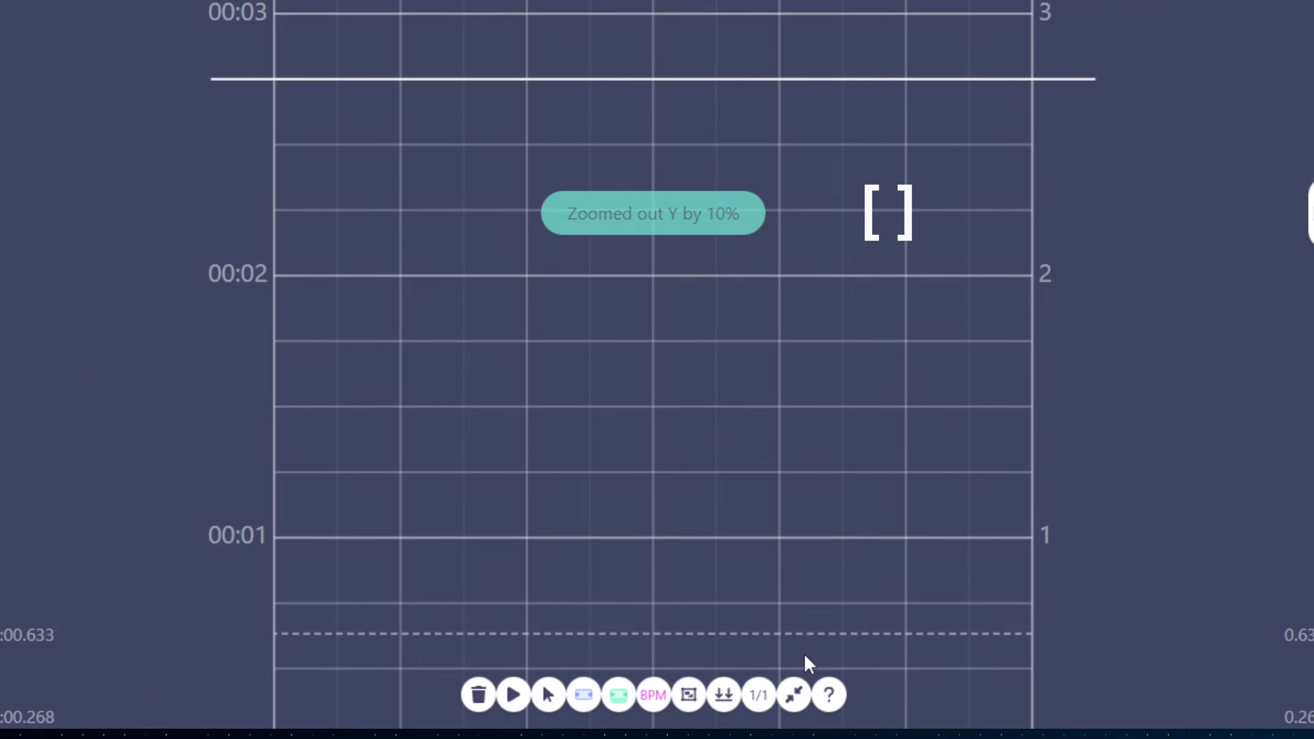
{"action": "left_click", "coordinate": [809, 702]}
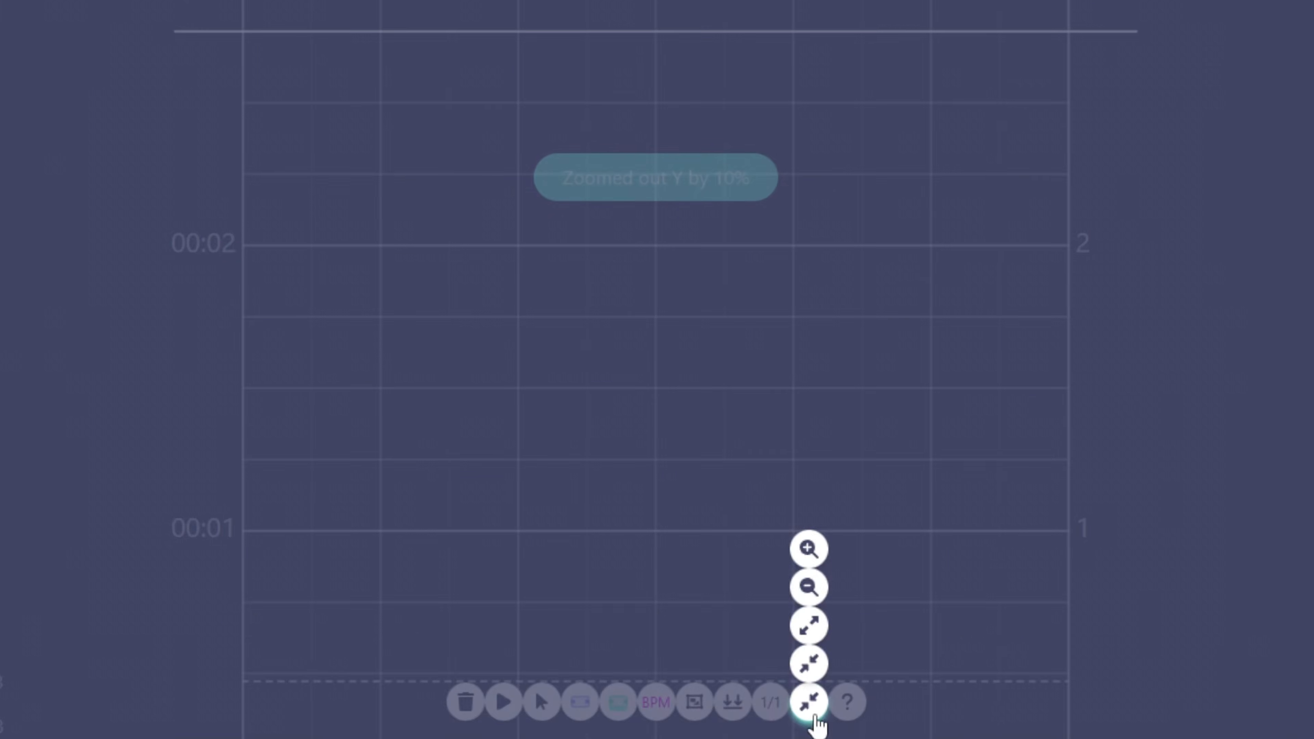
{"action": "left_click", "coordinate": [804, 550]}
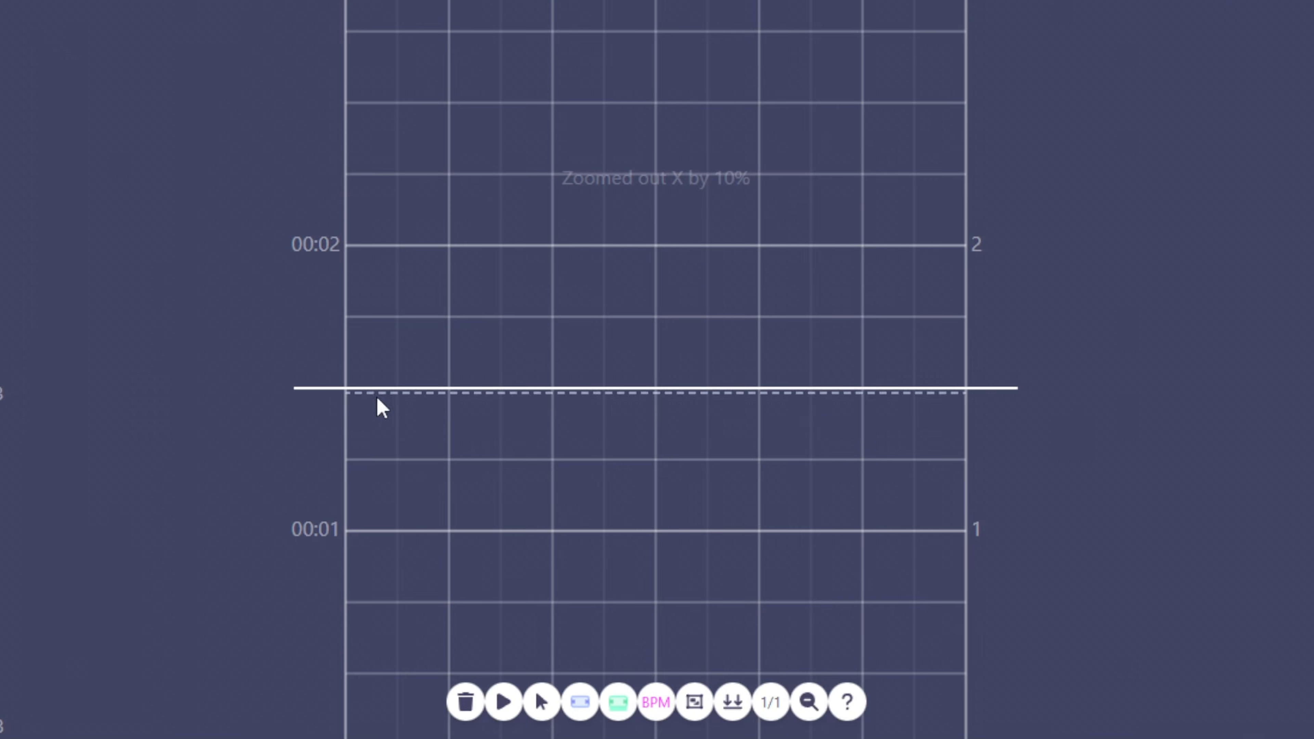
- Load the daydream-cut audio file as the chart's BGM, keeping the offset at 0 ms
{"action": "left_click", "coordinate": [506, 696]}
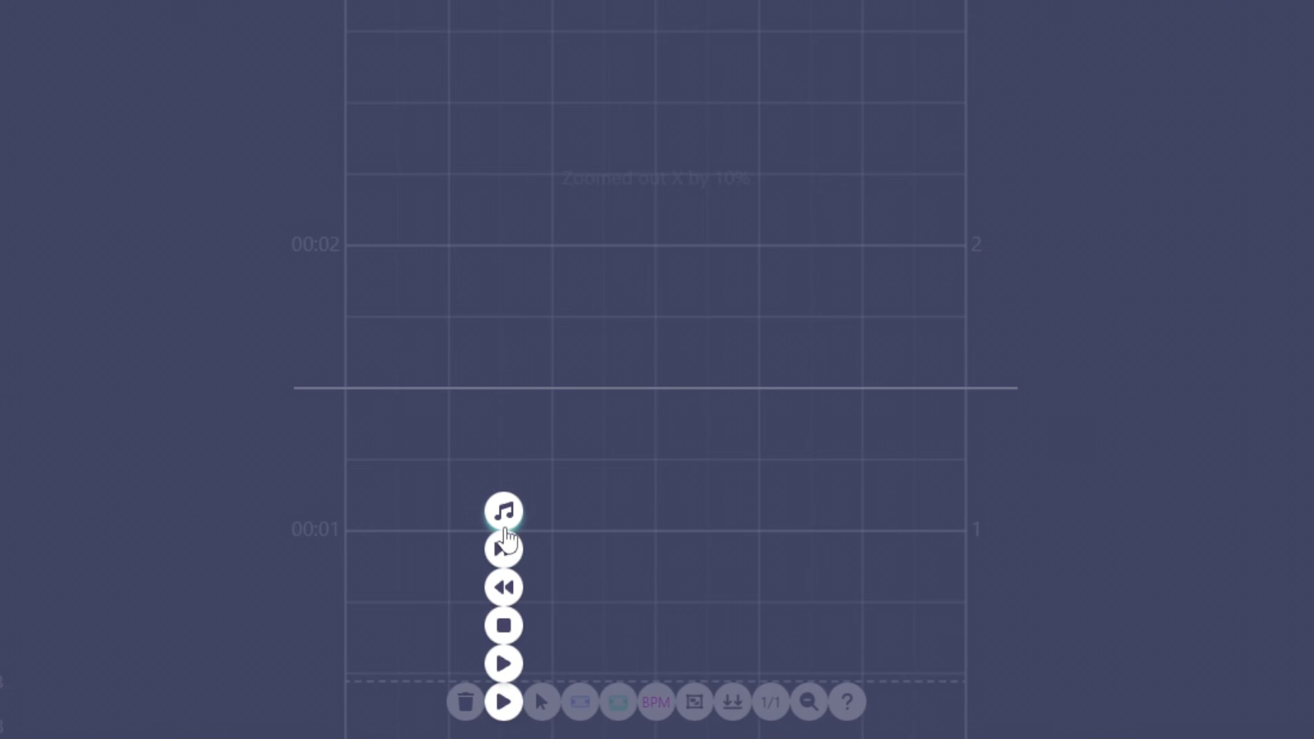
{"action": "left_click", "coordinate": [504, 513]}
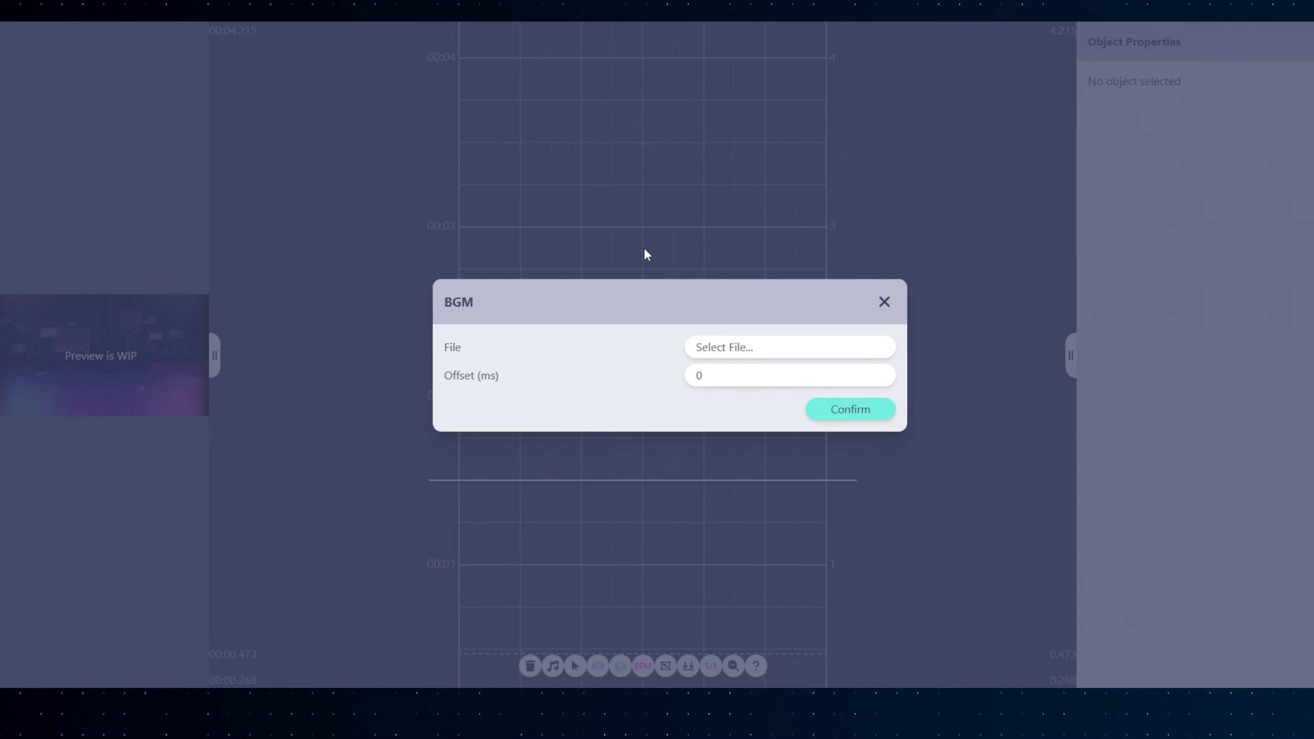
{"action": "left_click", "coordinate": [759, 352]}
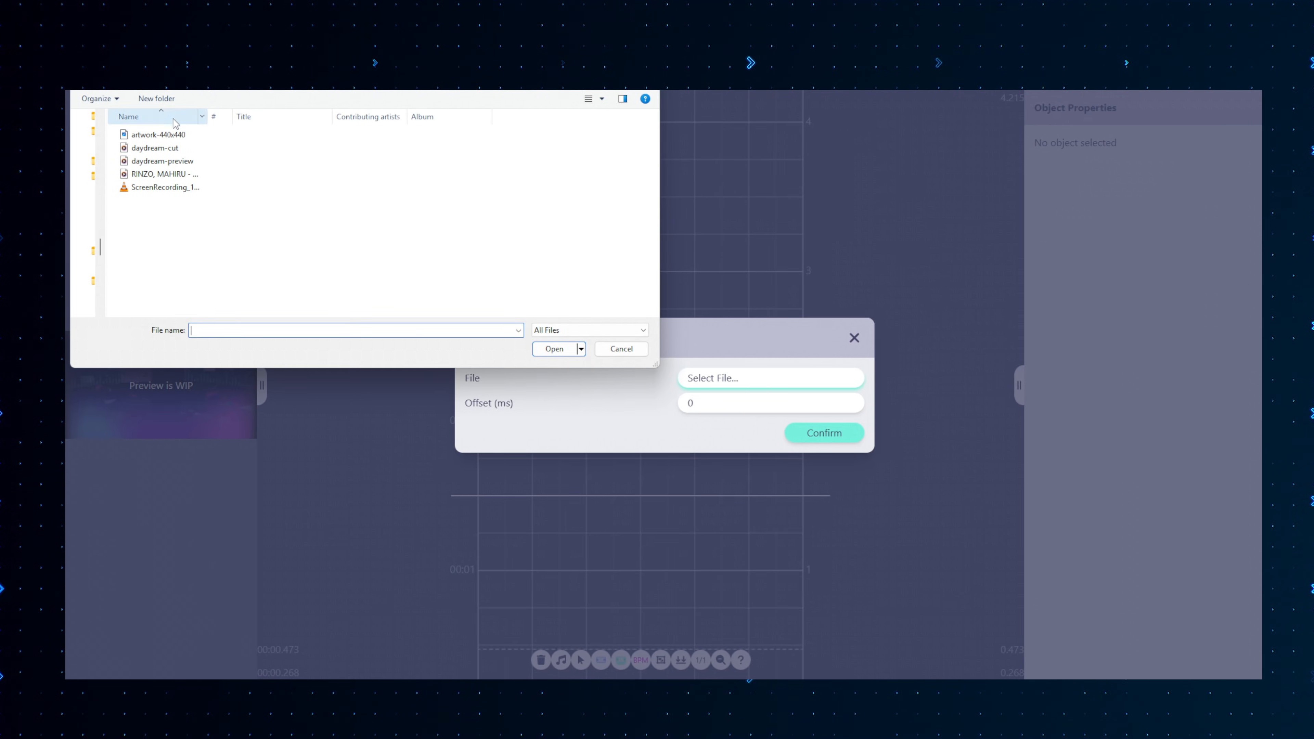
{"action": "left_click", "coordinate": [154, 148]}
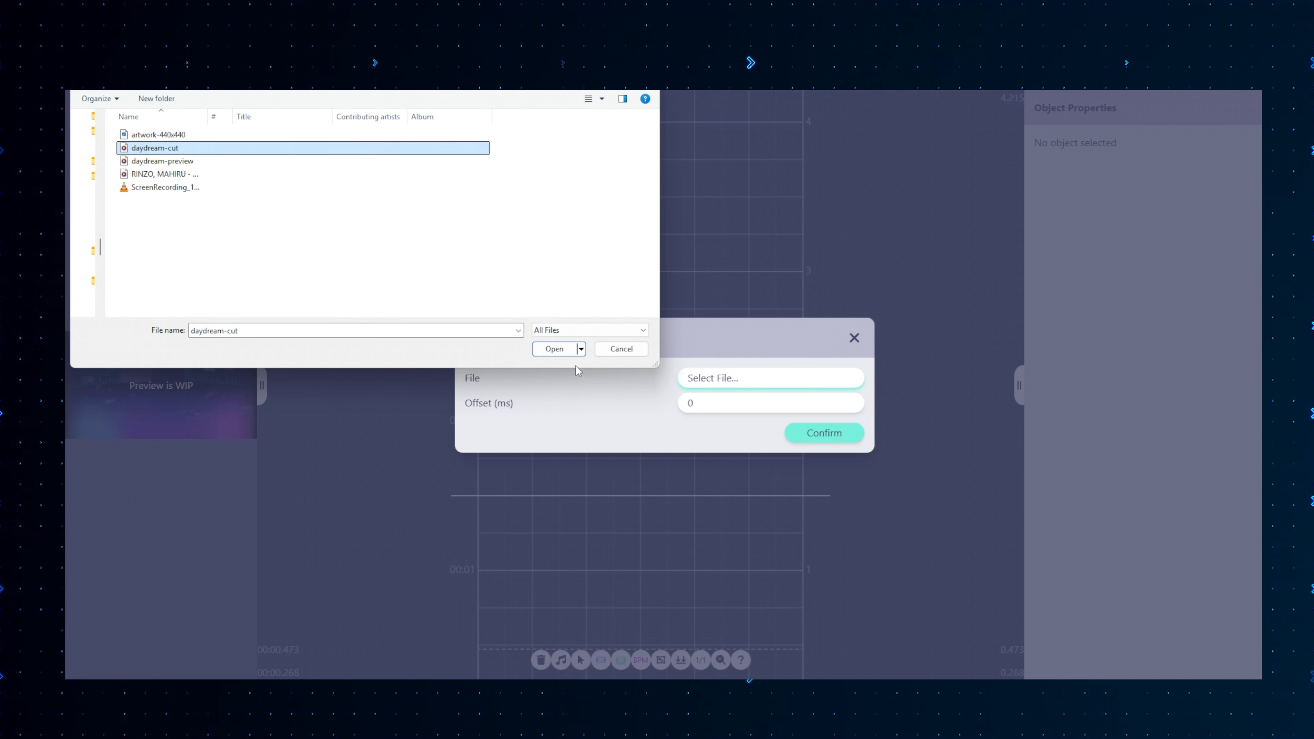
{"action": "left_click", "coordinate": [554, 349]}
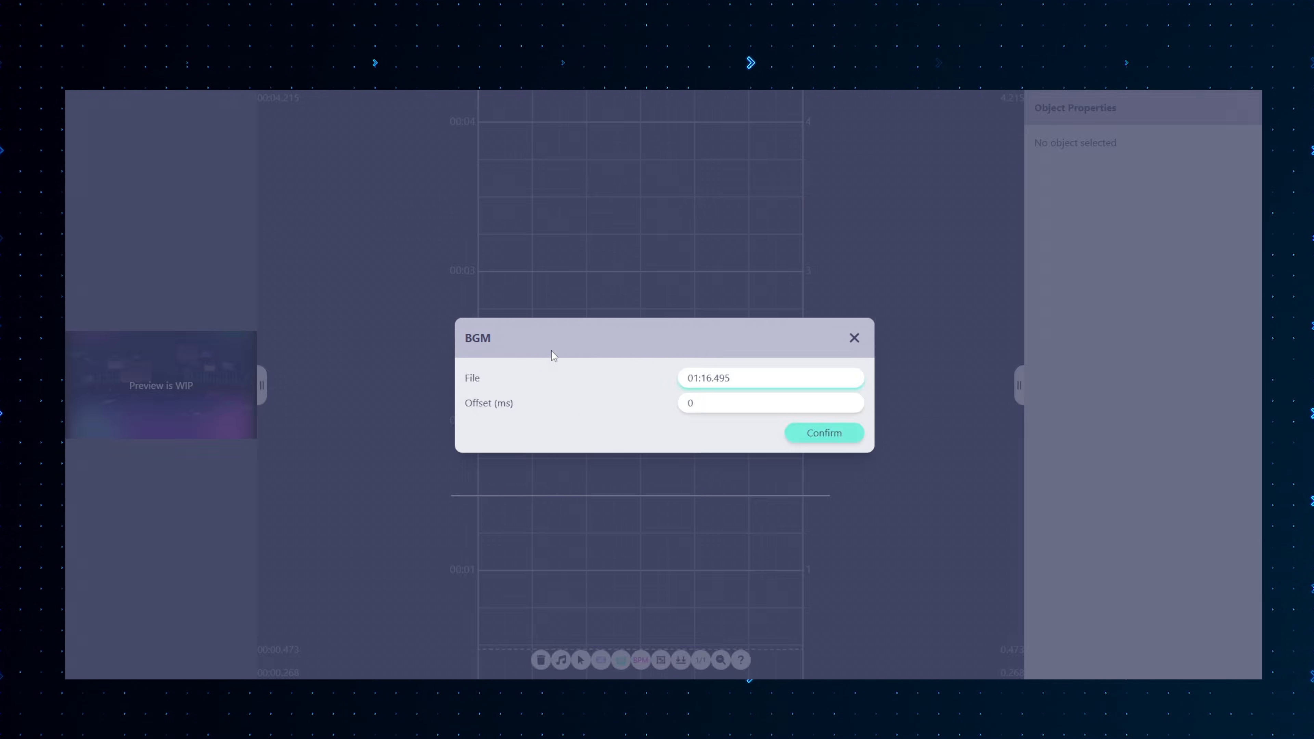
{"action": "left_click", "coordinate": [813, 432]}
- Set the BPM marker at beat 0 to 131
{"action": "scroll", "coordinate": [790, 444], "scroll_direction": "down", "scroll_amount": 3}
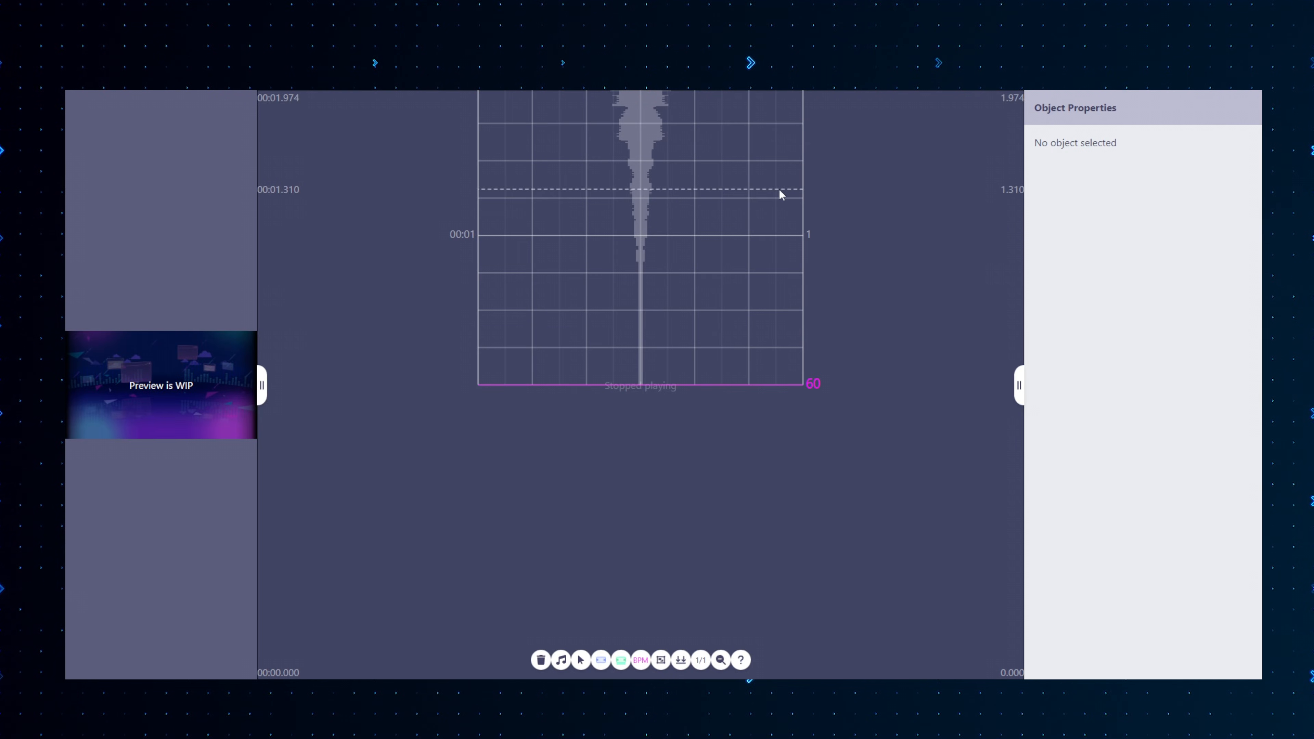
{"action": "left_click", "coordinate": [811, 386]}
{"action": "double_click", "coordinate": [1204, 144]}
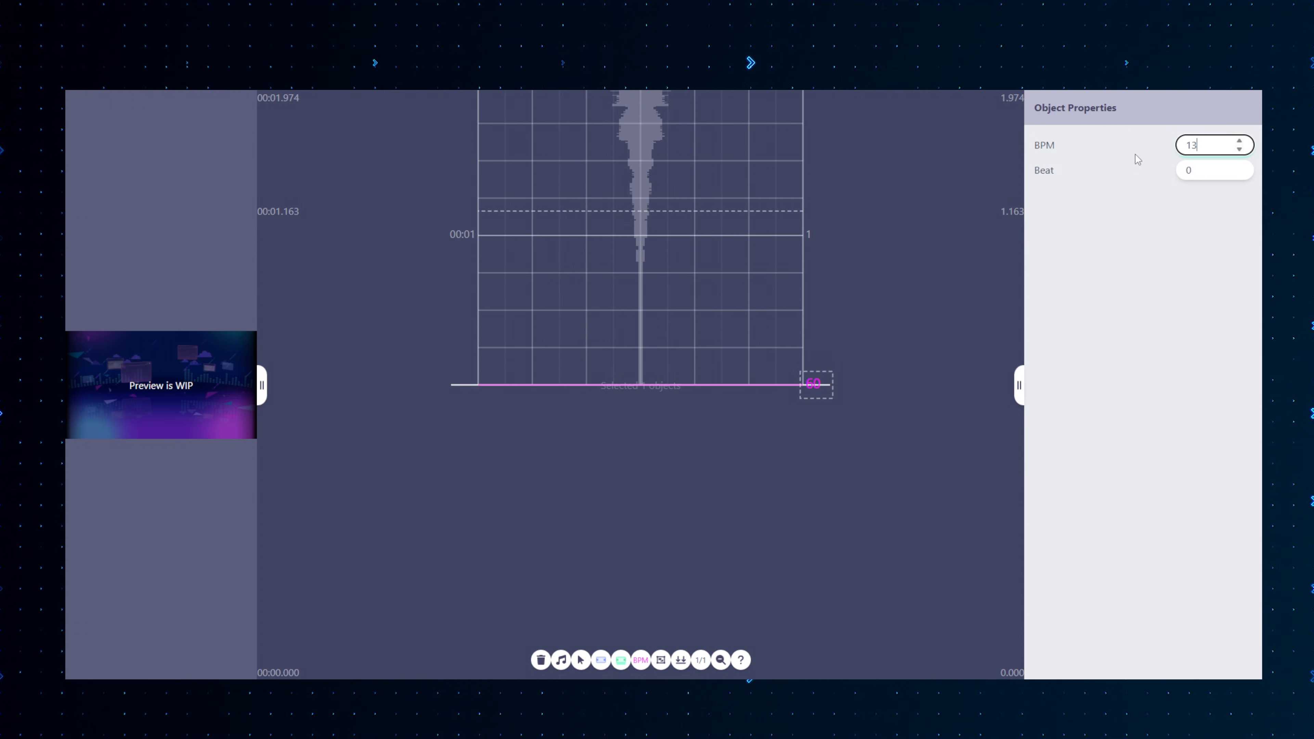
{"action": "type", "text": "131"}
{"action": "key", "text": "Return"}
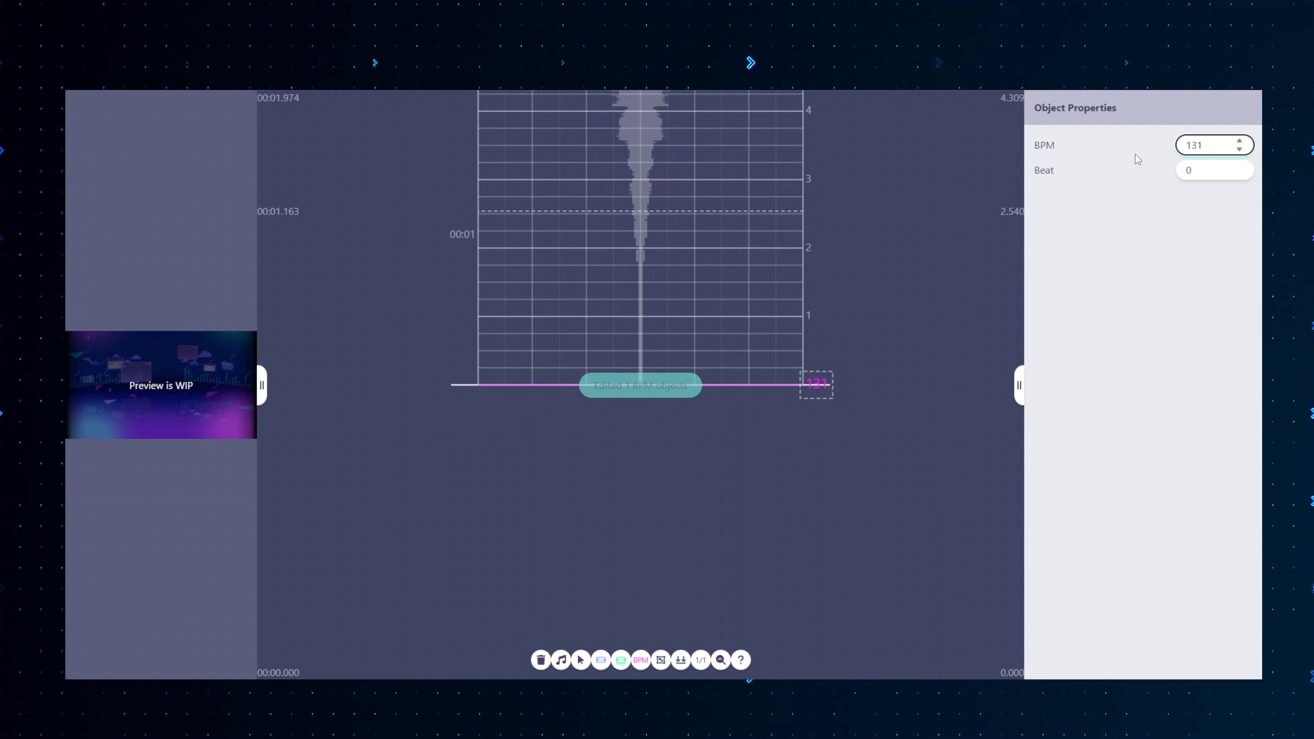
{"action": "left_click", "coordinate": [627, 386]}
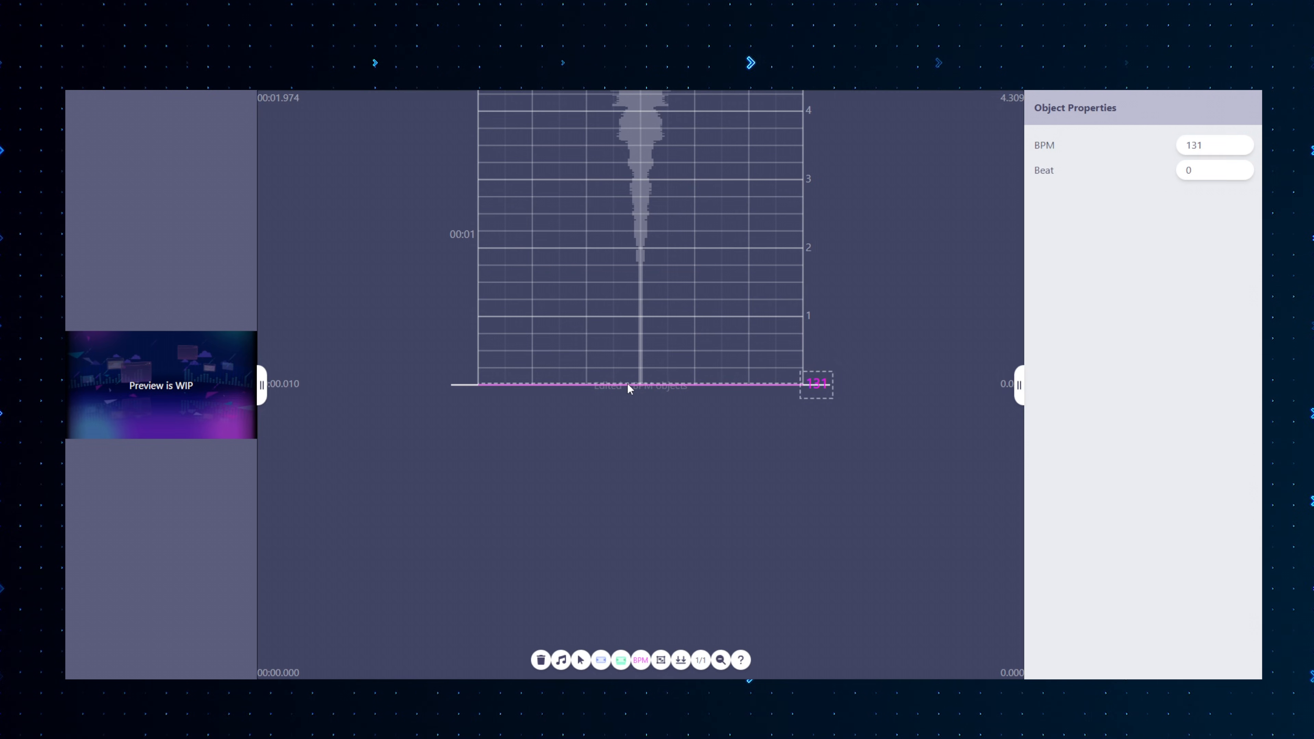
- Play the loaded song and stop it, then check the waveform against the beat lines around beat 36
{"action": "scroll", "coordinate": [758, 380], "scroll_direction": "up", "scroll_amount": 3}
{"action": "scroll", "coordinate": [759, 380], "scroll_direction": "down", "scroll_amount": 3}
{"action": "key", "text": "space"}
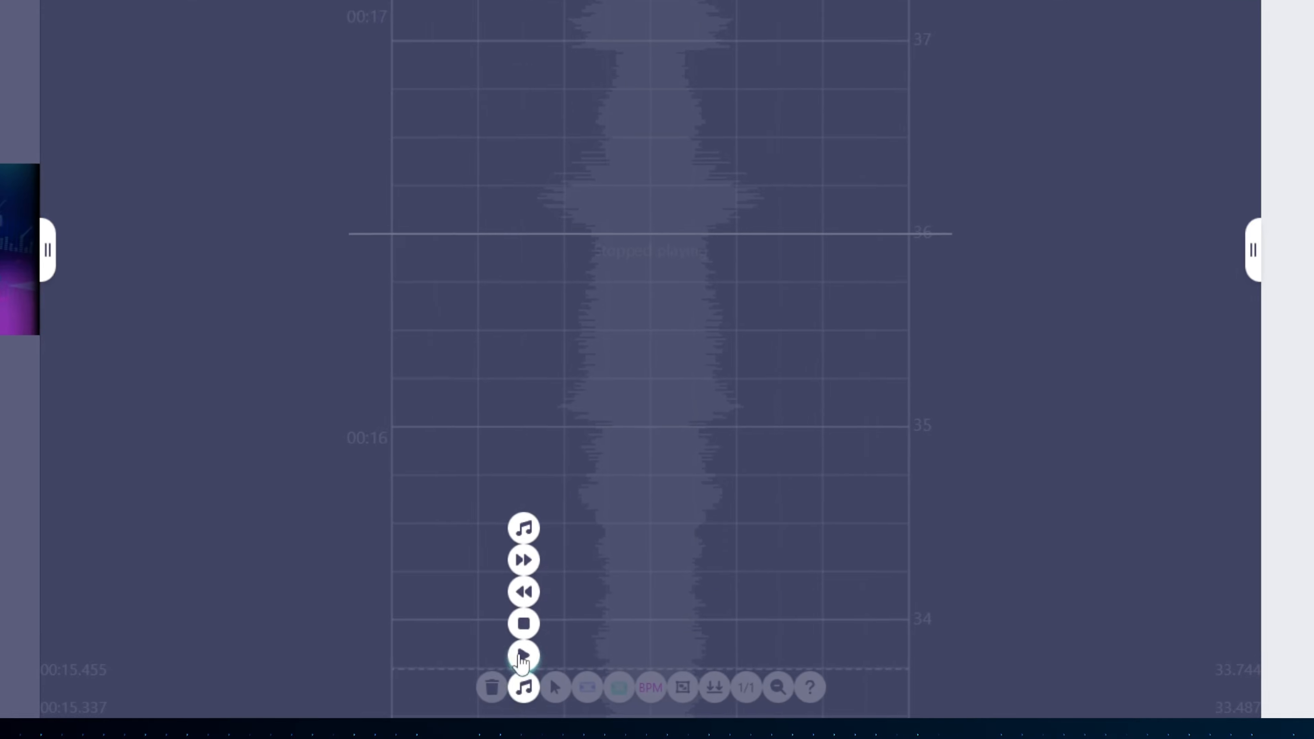
{"action": "left_click", "coordinate": [561, 619]}
- Try BGM offsets of -15 ms and 15 ms, and finally set the offset to 30 ms
{"action": "left_click", "coordinate": [561, 660]}
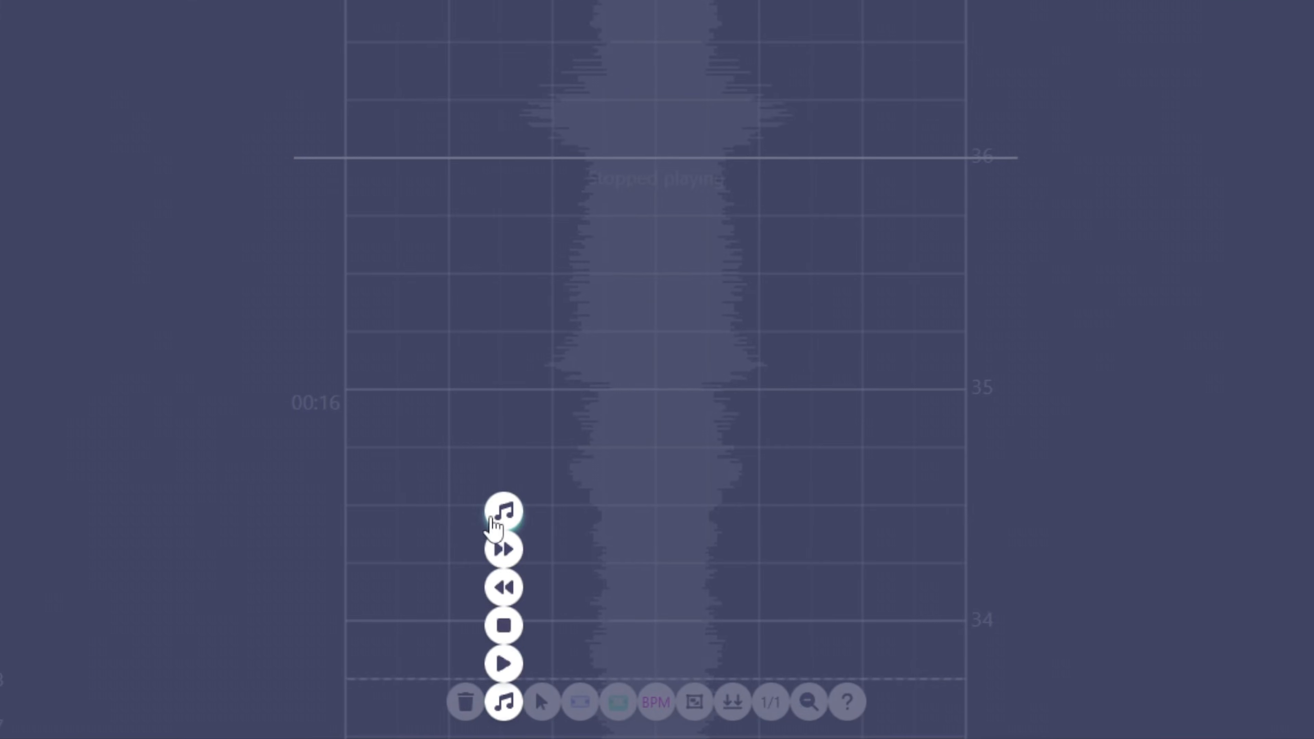
{"action": "left_click", "coordinate": [502, 512]}
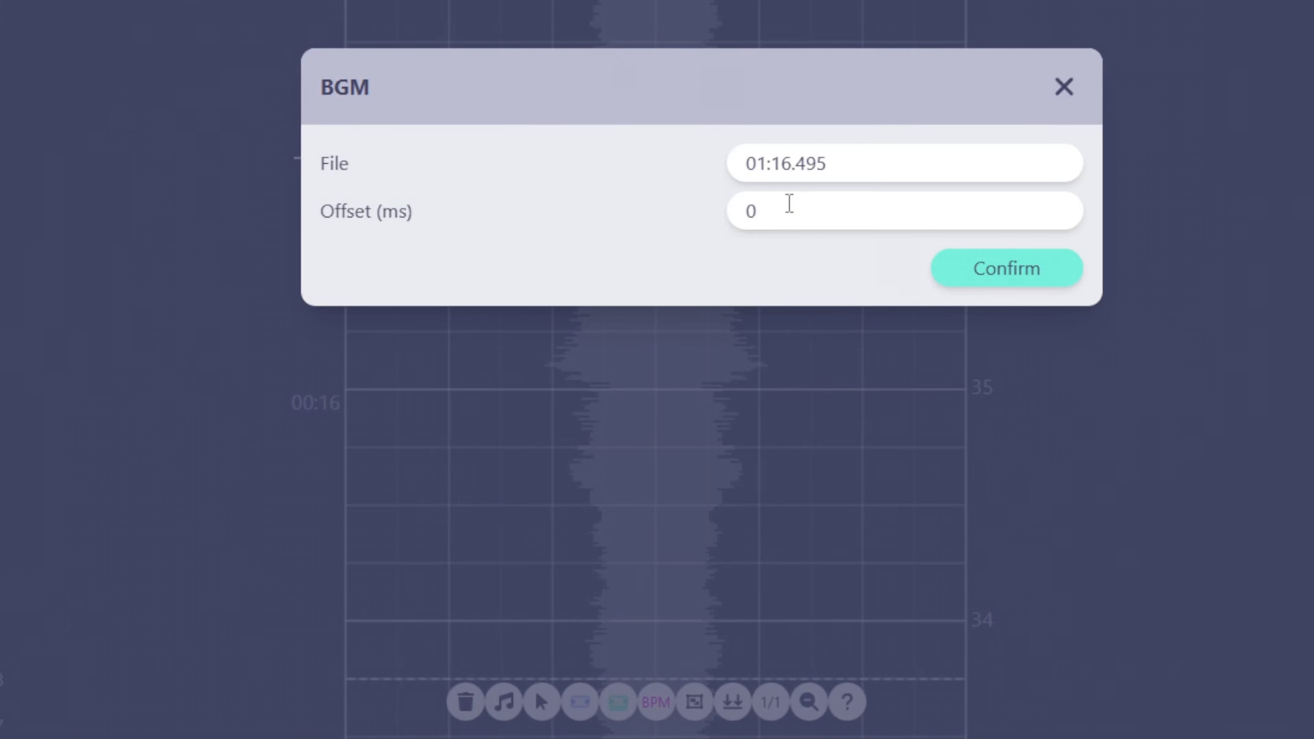
{"action": "double_click", "coordinate": [767, 212]}
{"action": "type", "text": "-"}
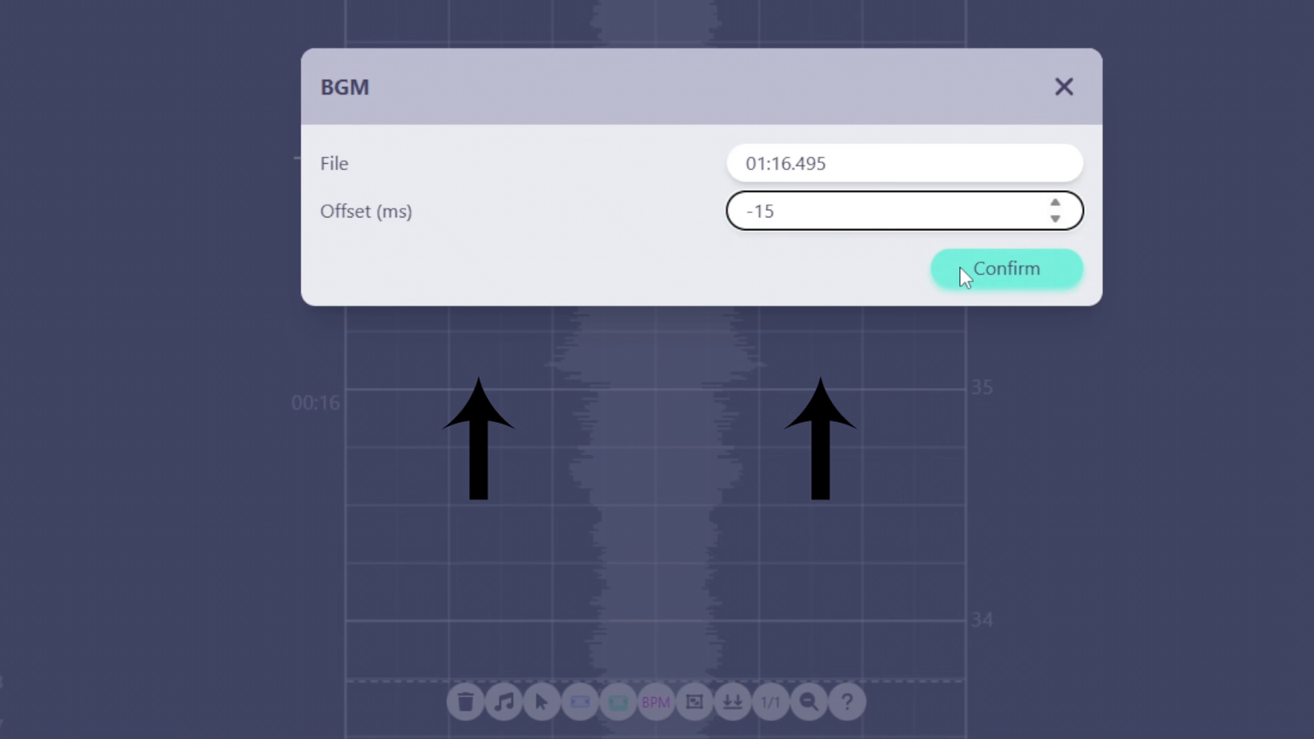
{"action": "type", "text": "15"}
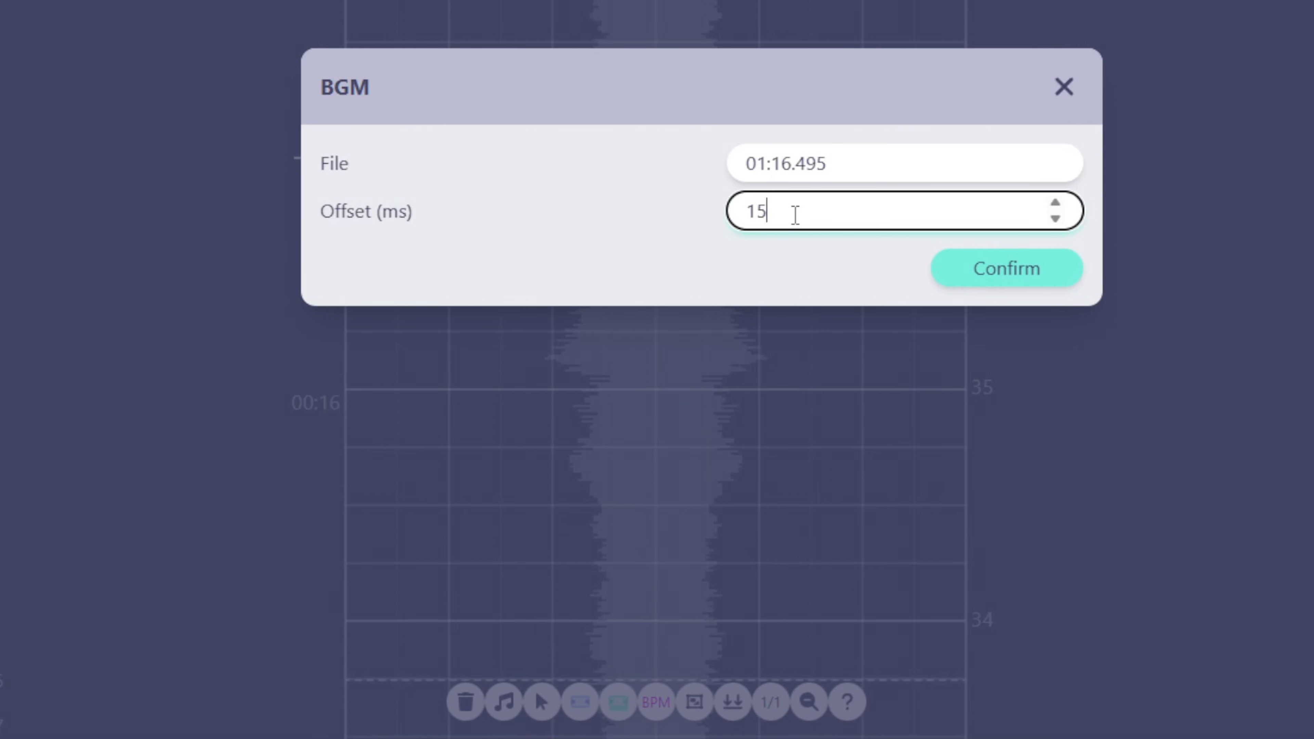
{"action": "left_click", "coordinate": [971, 284]}
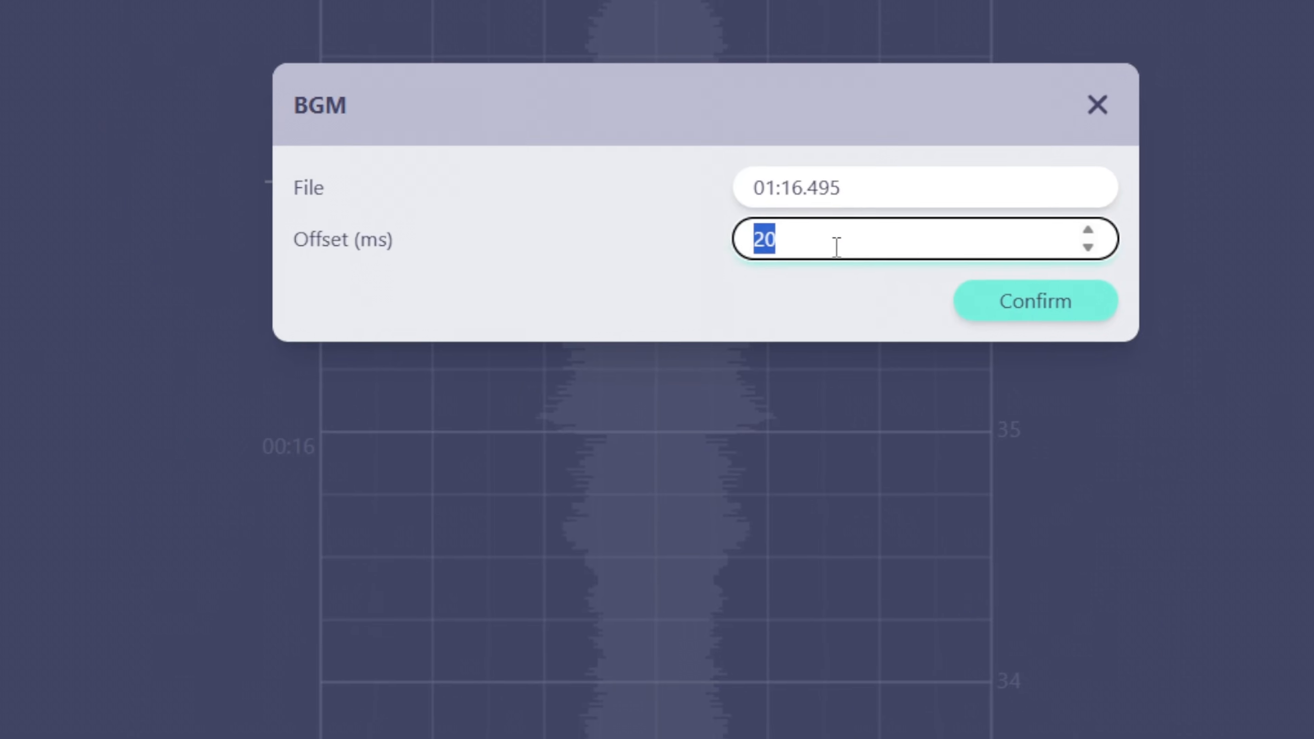
{"action": "type", "text": "35"}
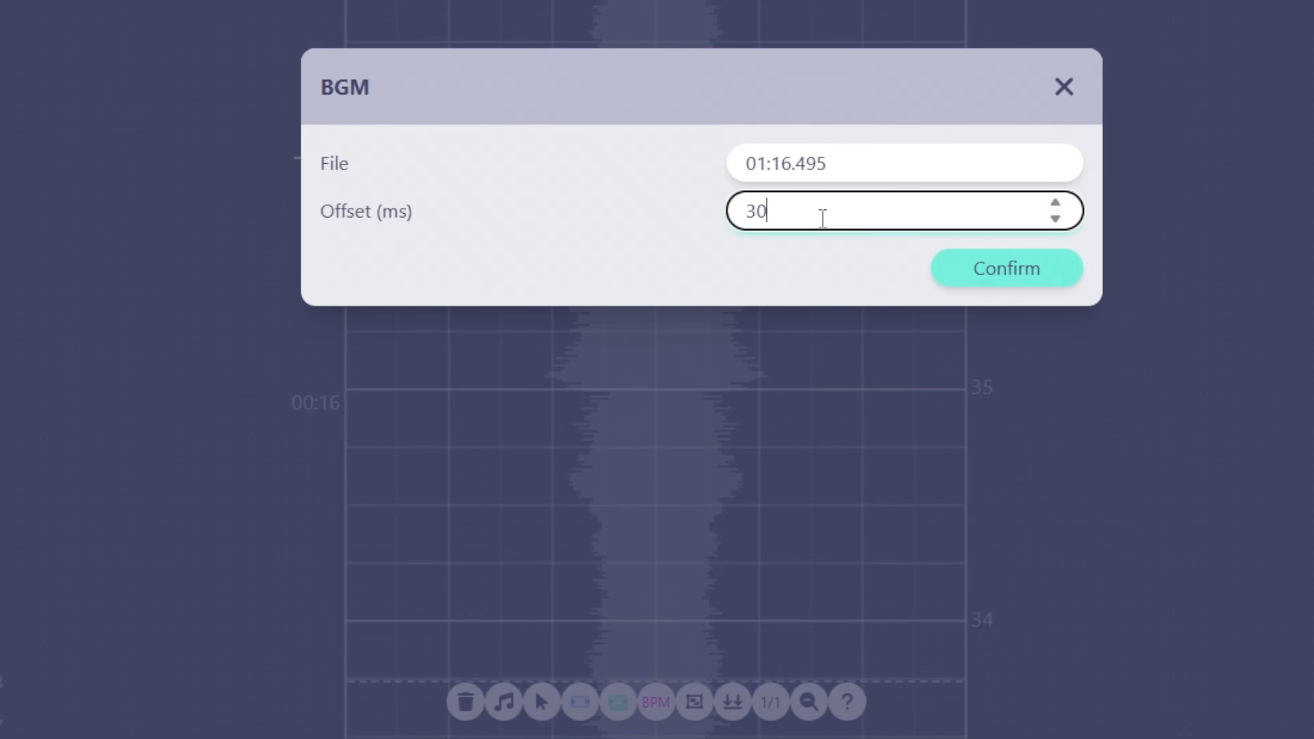
{"action": "left_click", "coordinate": [962, 265]}
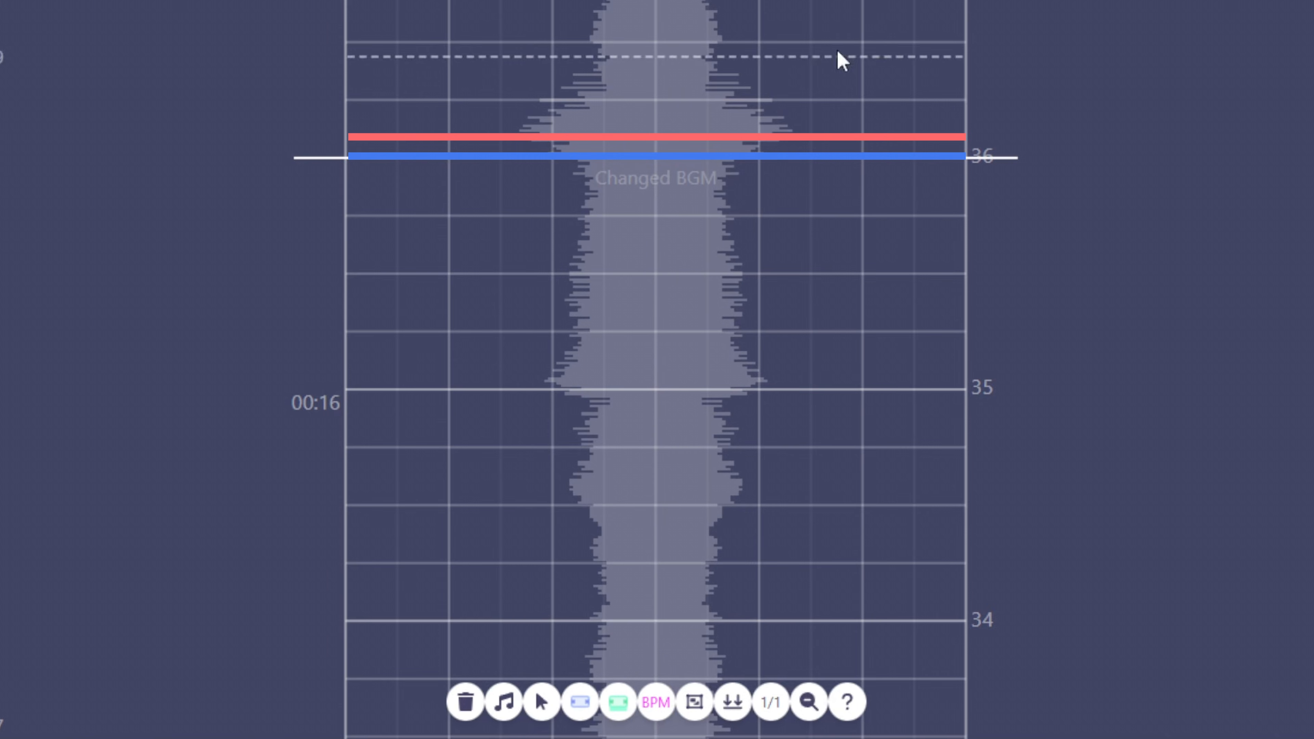
- Play back the song from beat 0 to check its timing with the adjusted offset
{"action": "left_click", "coordinate": [366, 401]}
{"action": "key", "text": "space"}
{"action": "key", "text": "space"}
{"action": "scroll", "coordinate": [518, 207], "scroll_direction": "up", "scroll_amount": 2}
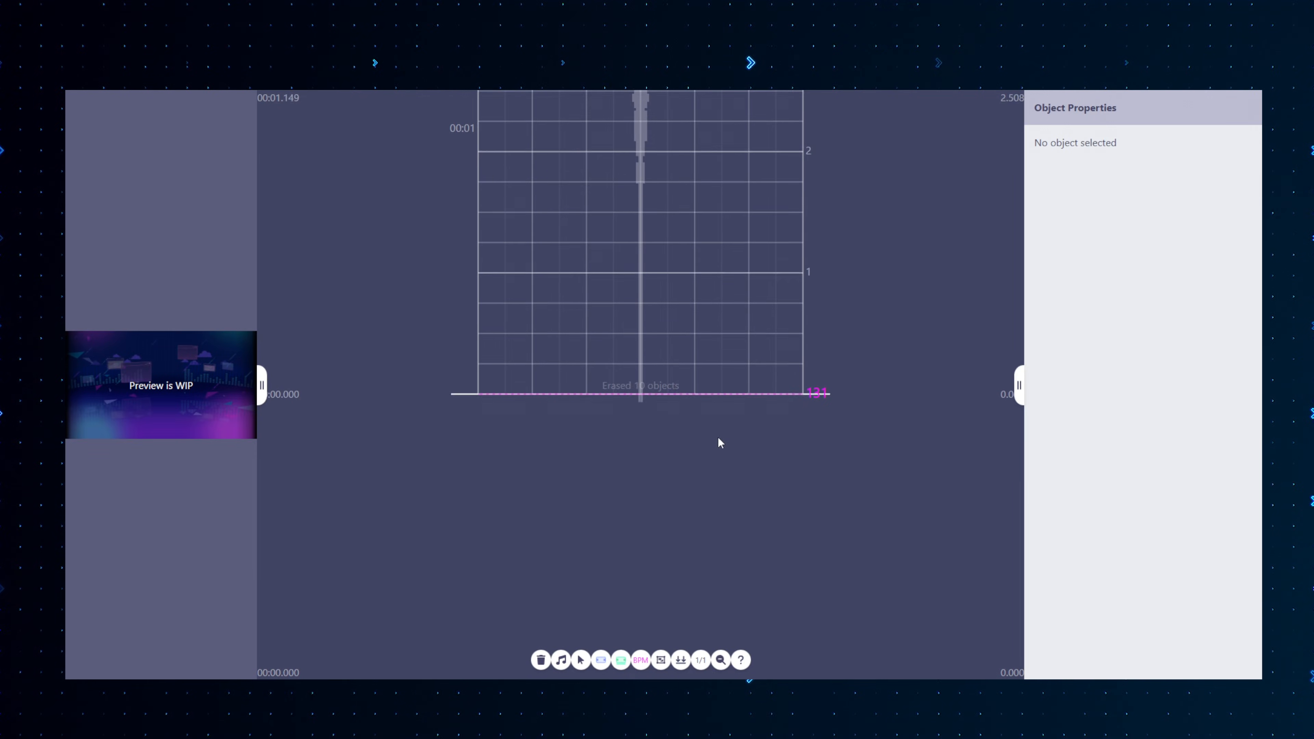
{"action": "scroll", "coordinate": [719, 440], "scroll_direction": "up", "scroll_amount": 3}
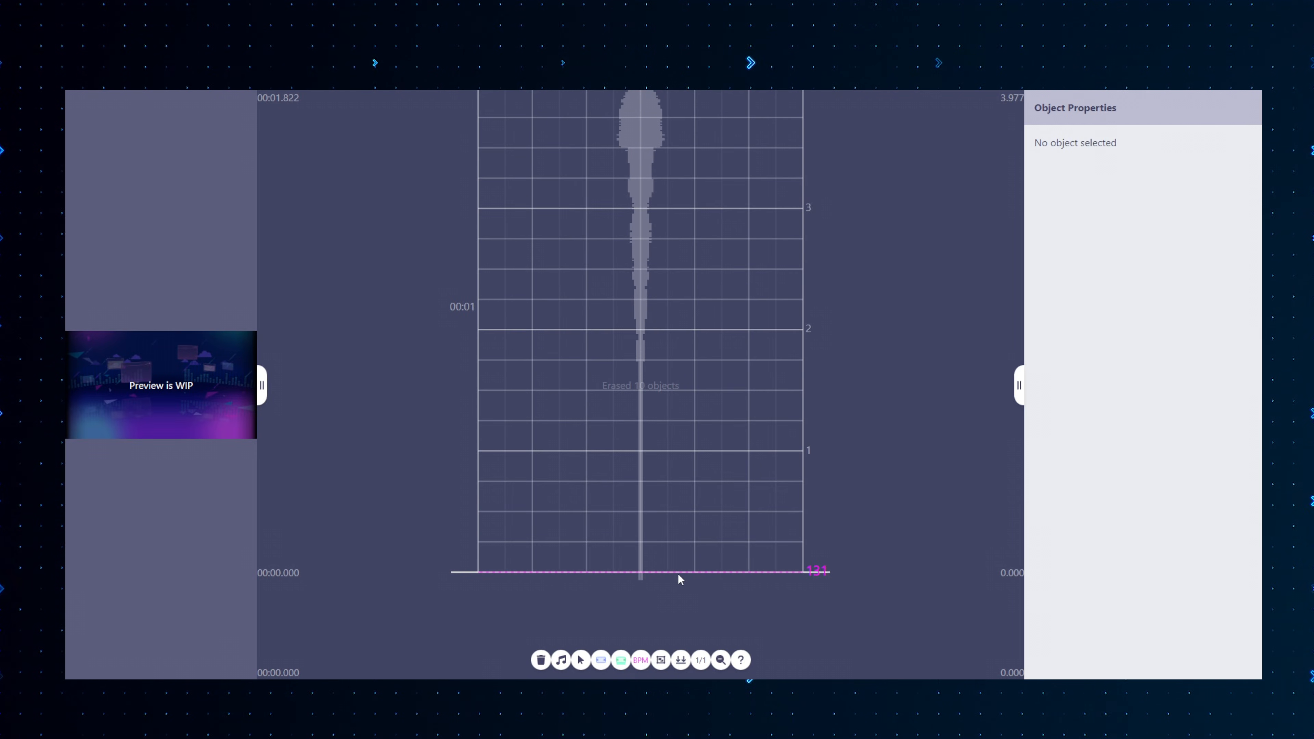
{"action": "key", "text": "space"}
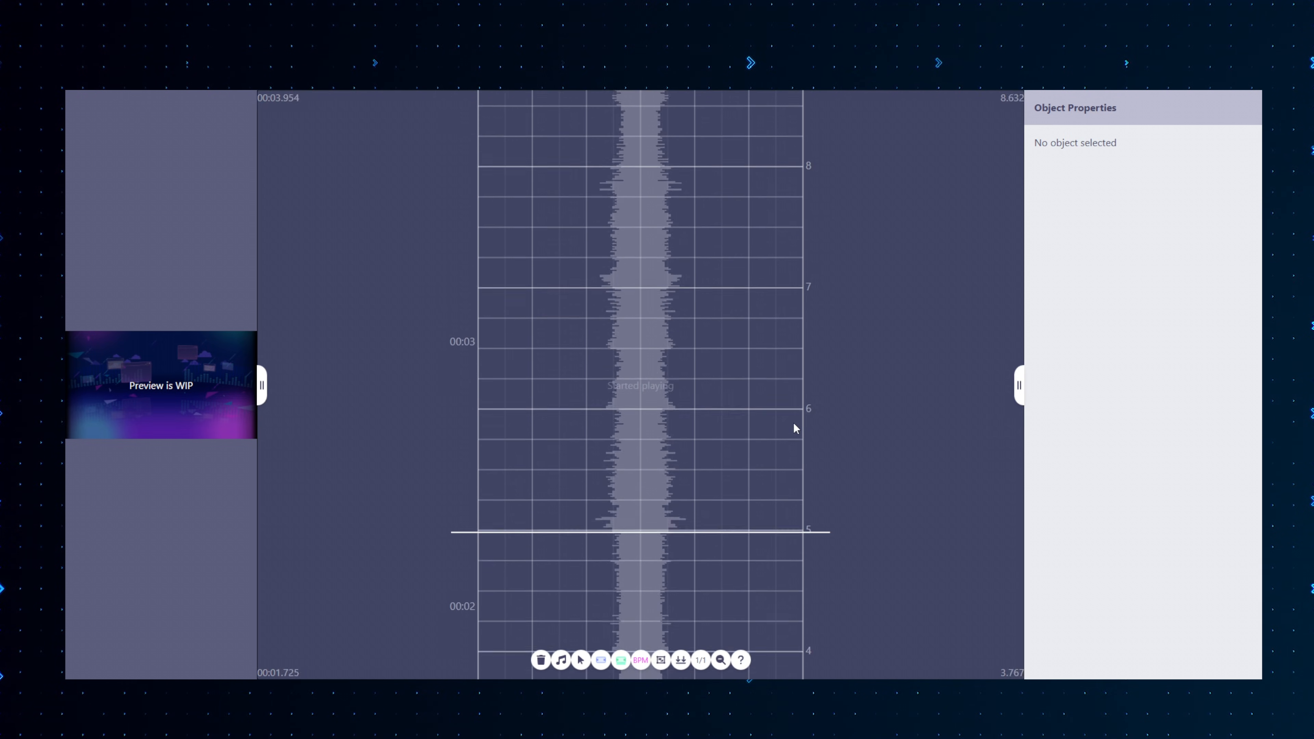
- Review the editing and navigation tools, return to the start of the chart, and browse the first beats of the timeline
{"action": "mouse_move", "coordinate": [580, 660]}
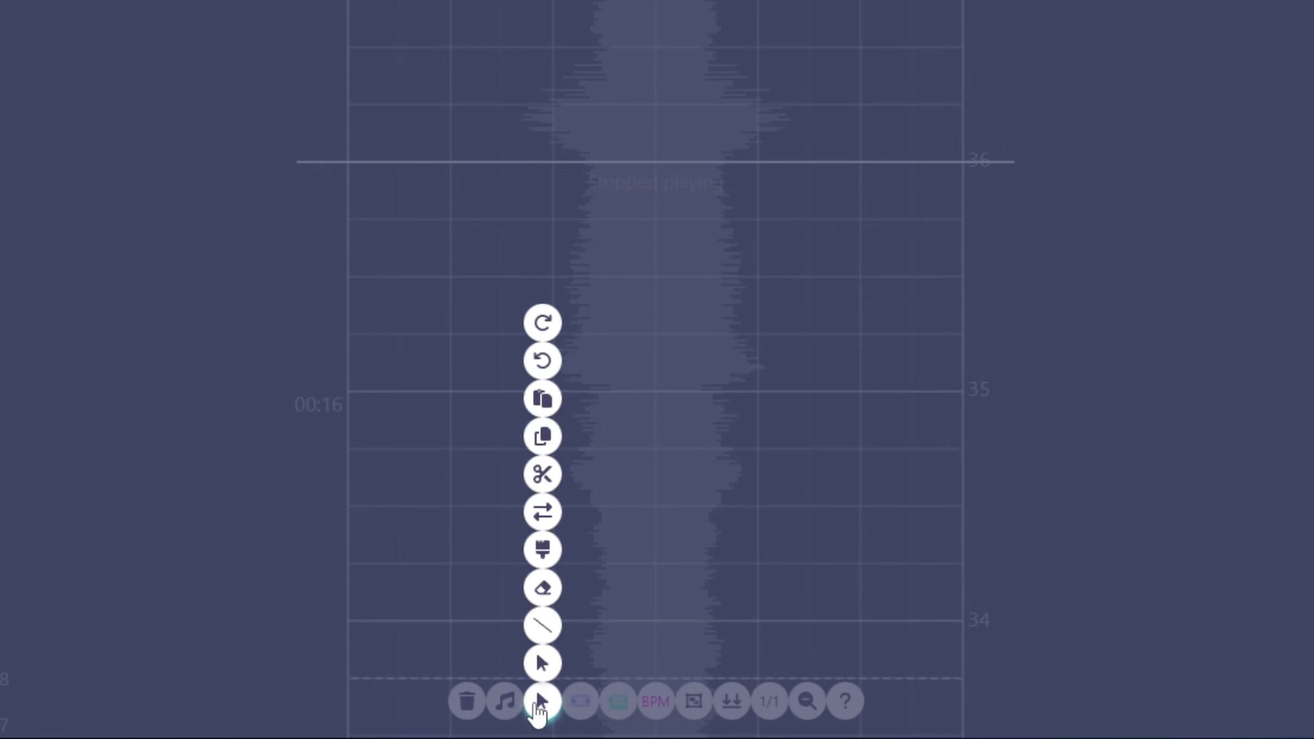
{"action": "mouse_move", "coordinate": [515, 710]}
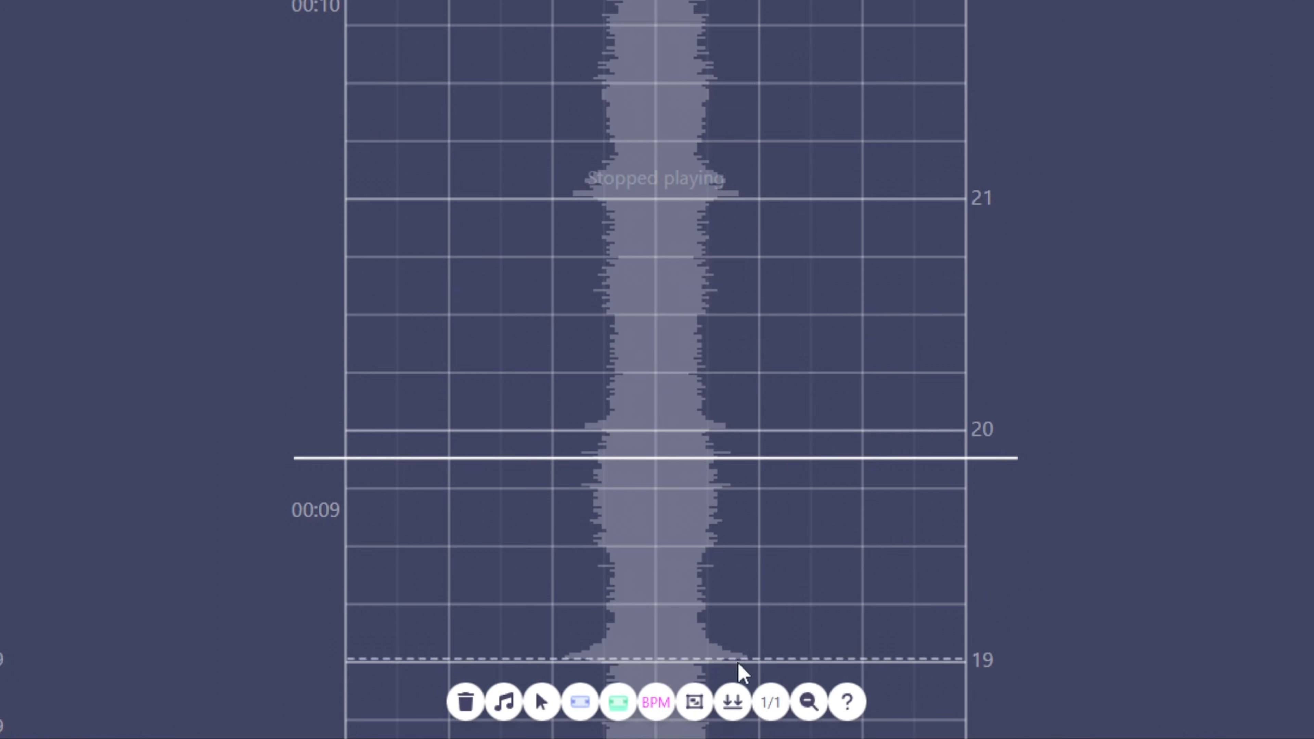
{"action": "mouse_move", "coordinate": [725, 707]}
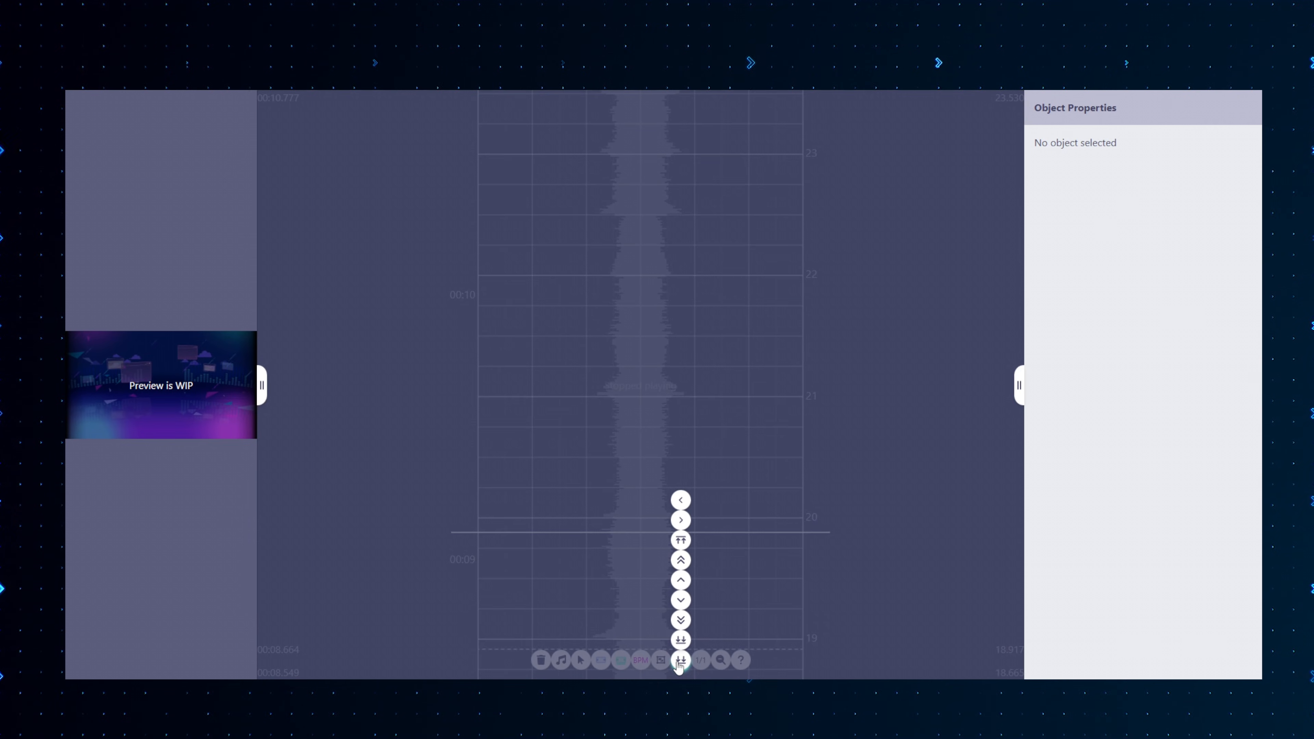
{"action": "left_click", "coordinate": [730, 705]}
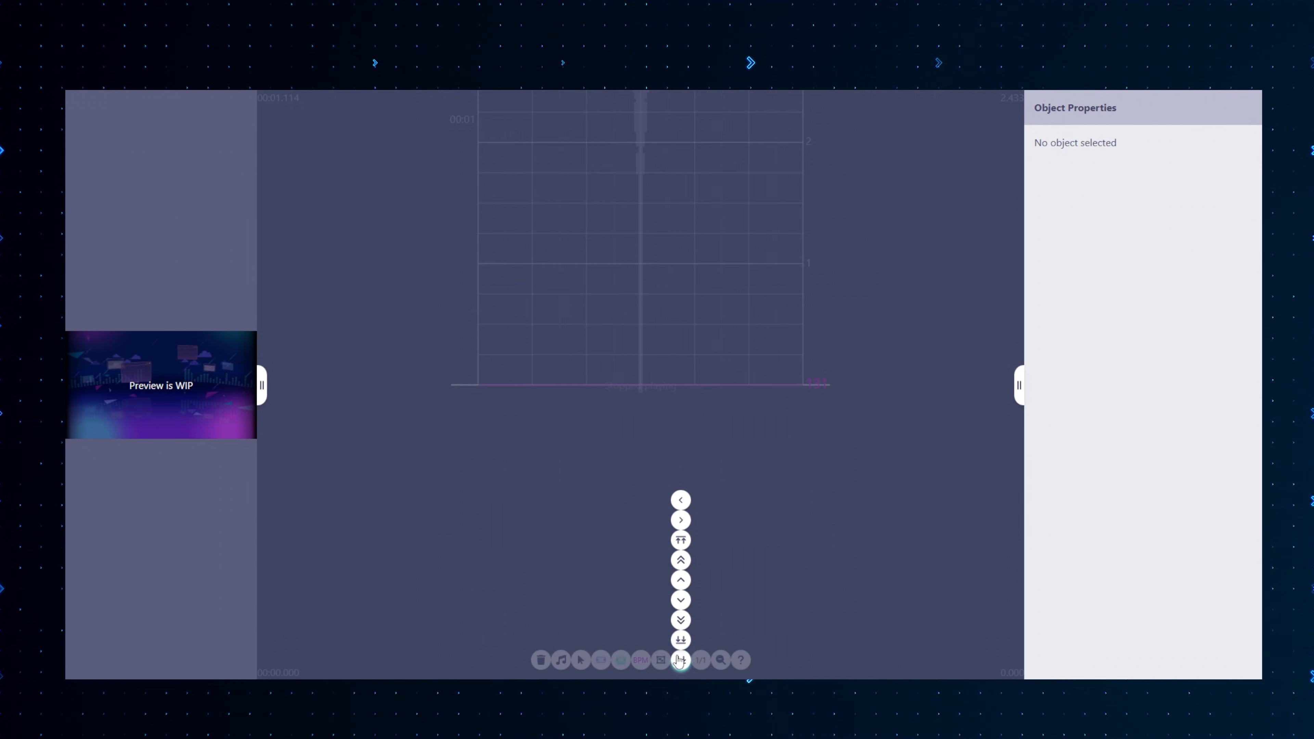
{"action": "scroll", "coordinate": [579, 273], "scroll_direction": "up", "scroll_amount": 1}
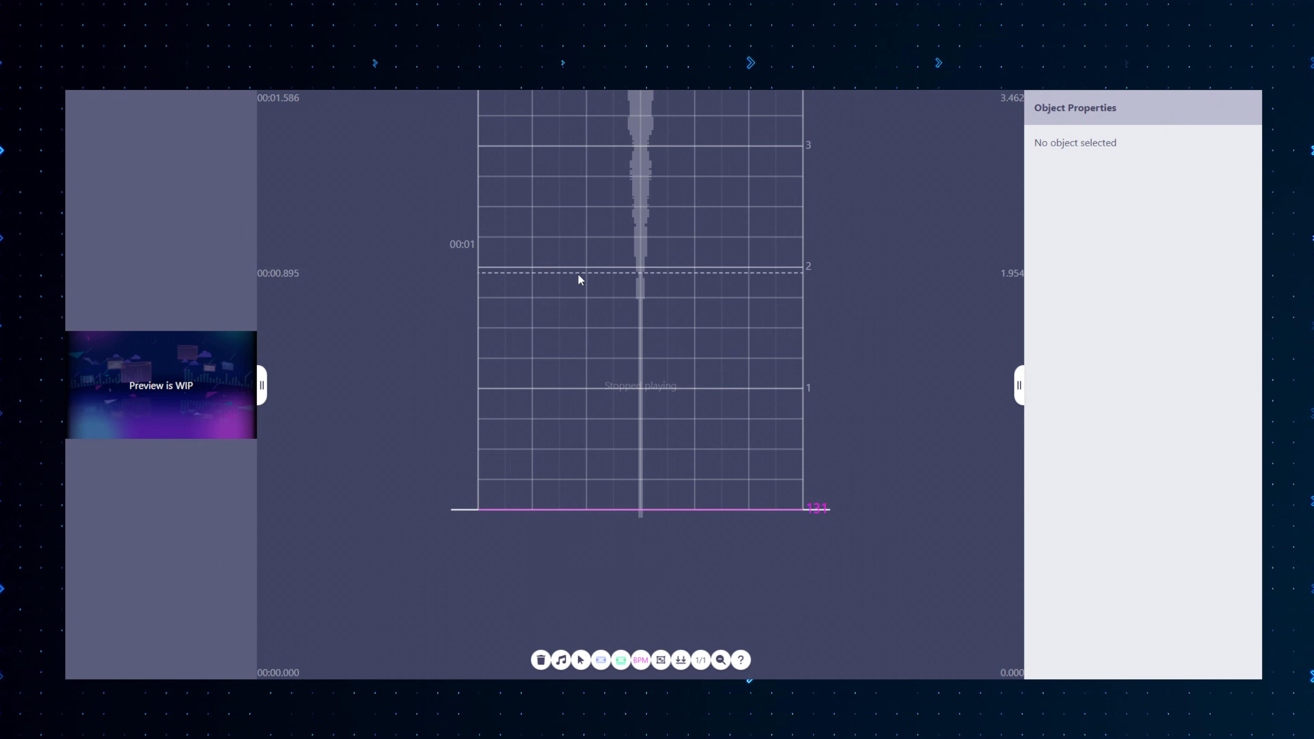
{"action": "scroll", "coordinate": [578, 275], "scroll_direction": "up", "scroll_amount": 3}
{"action": "scroll", "coordinate": [578, 274], "scroll_direction": "up", "scroll_amount": 5}
{"action": "scroll", "coordinate": [578, 275], "scroll_direction": "down", "scroll_amount": 5}
{"action": "scroll", "coordinate": [578, 274], "scroll_direction": "up", "scroll_amount": 3}
{"action": "scroll", "coordinate": [578, 274], "scroll_direction": "down", "scroll_amount": 3}
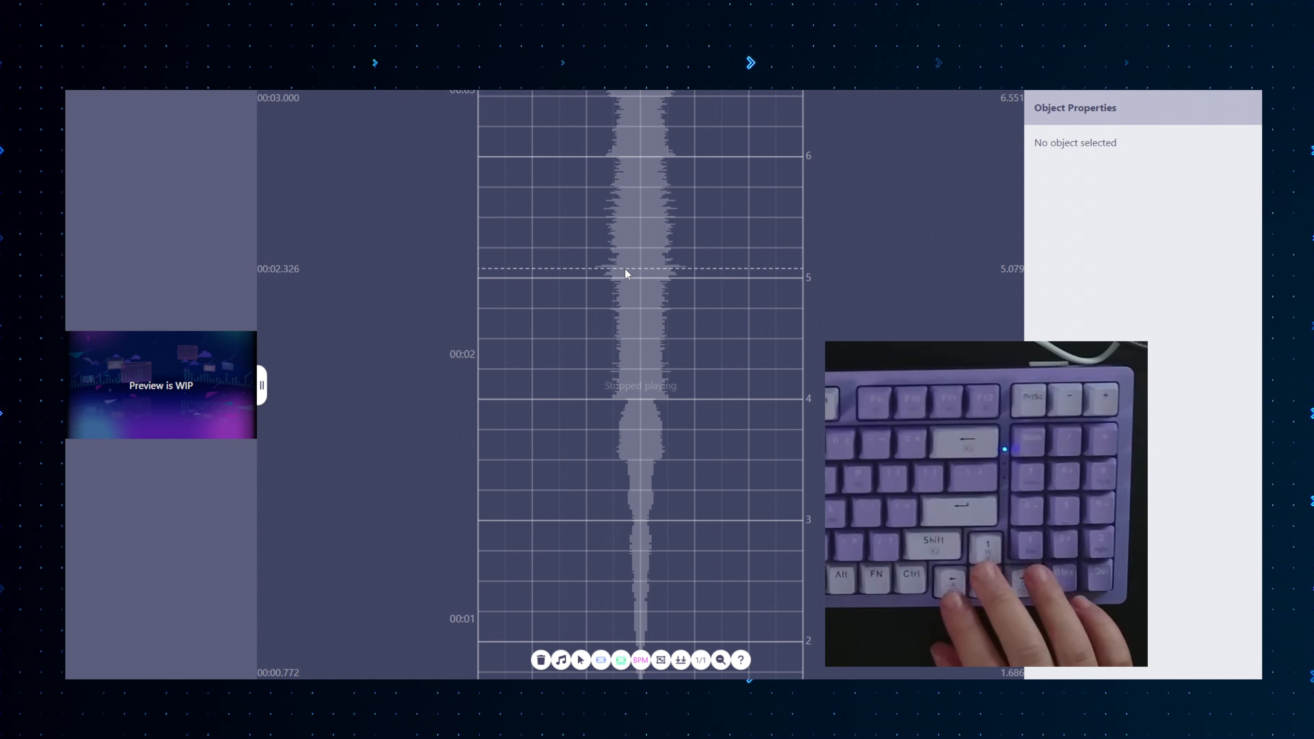
- Open the editor settings and look through the toolbar layout and the remaining options
{"action": "key", "text": "Up"}
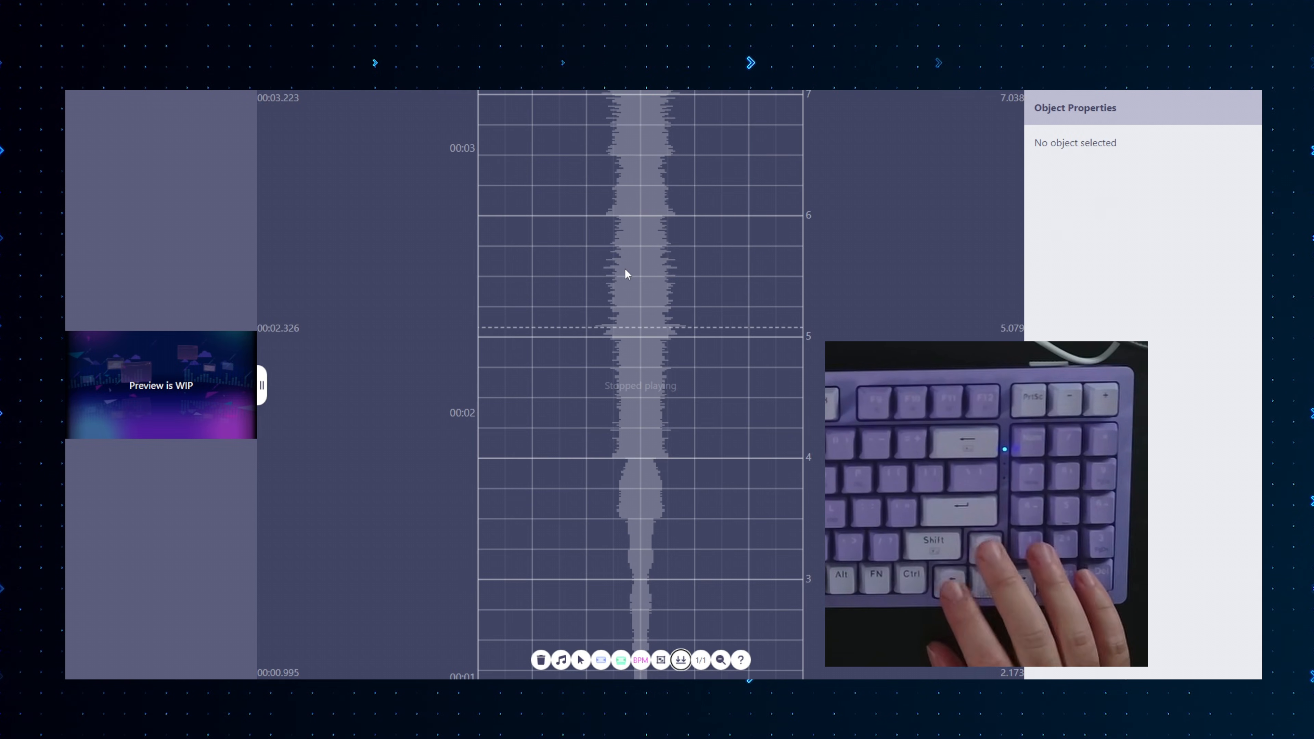
{"action": "key", "text": "Up"}
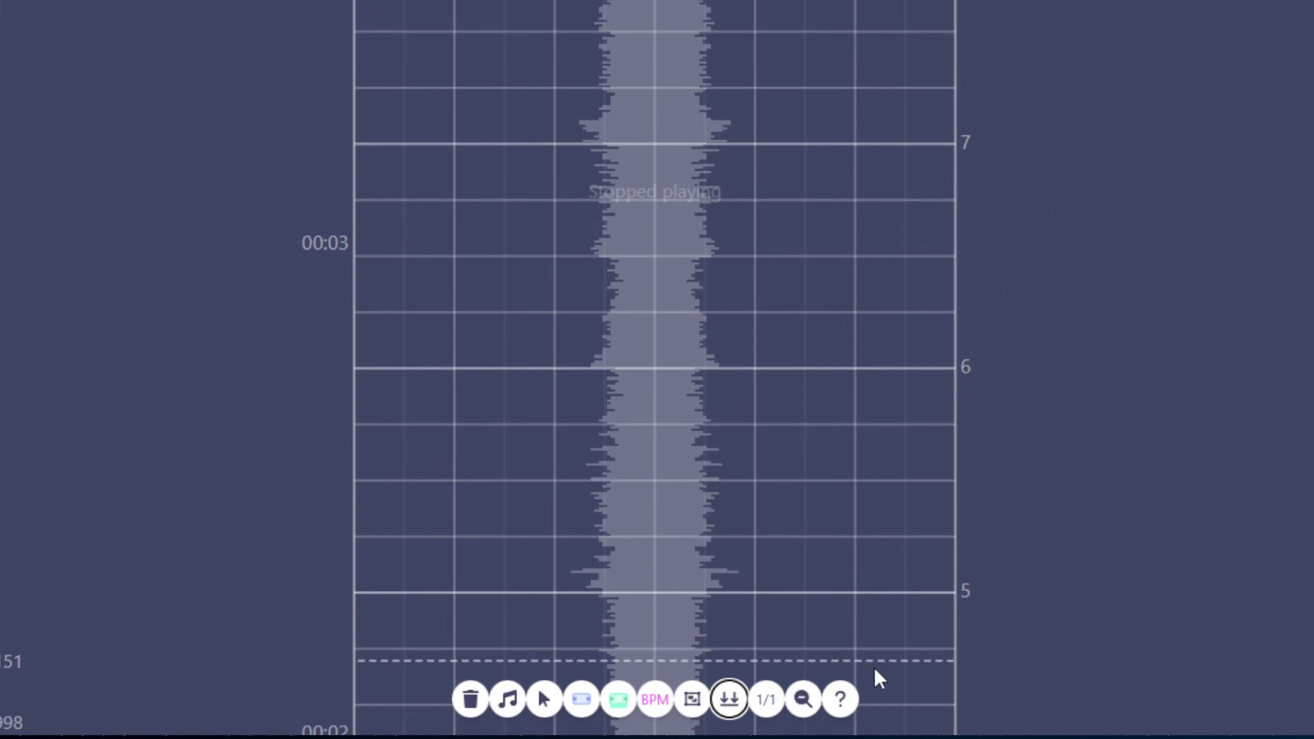
{"action": "mouse_move", "coordinate": [742, 662]}
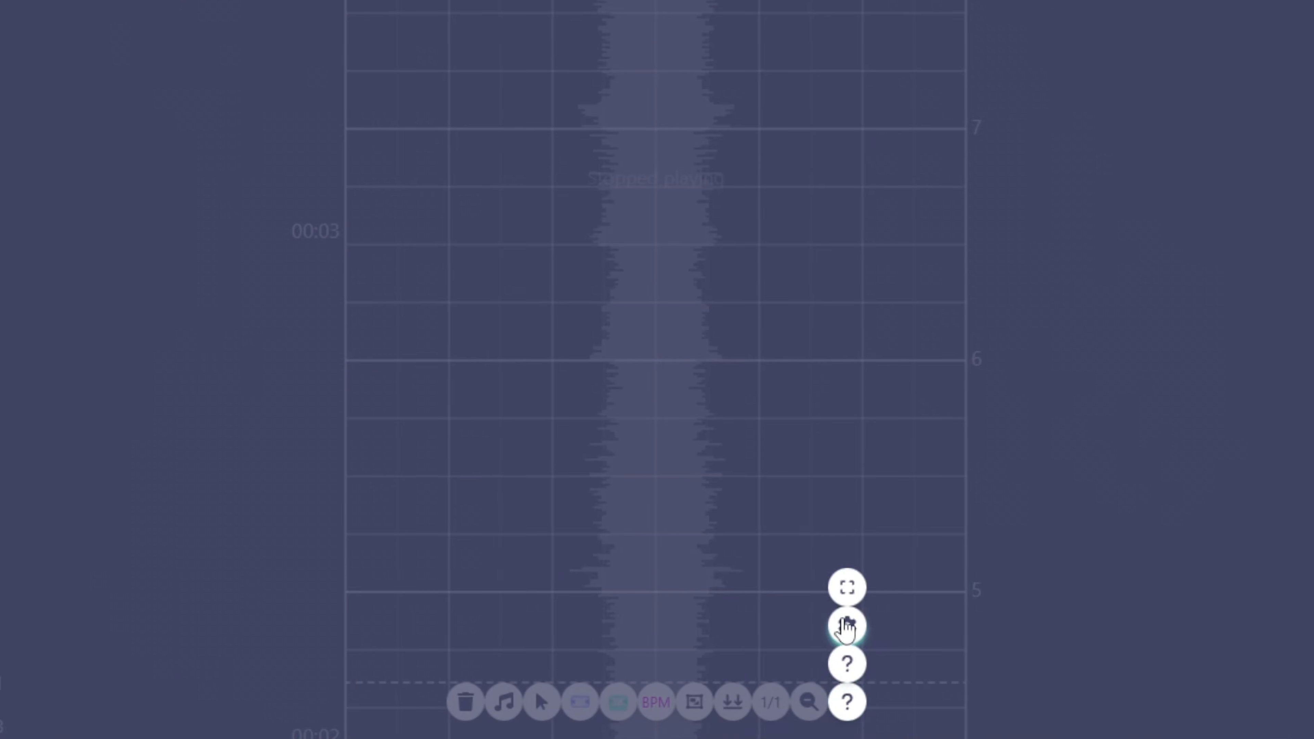
{"action": "left_click", "coordinate": [847, 627]}
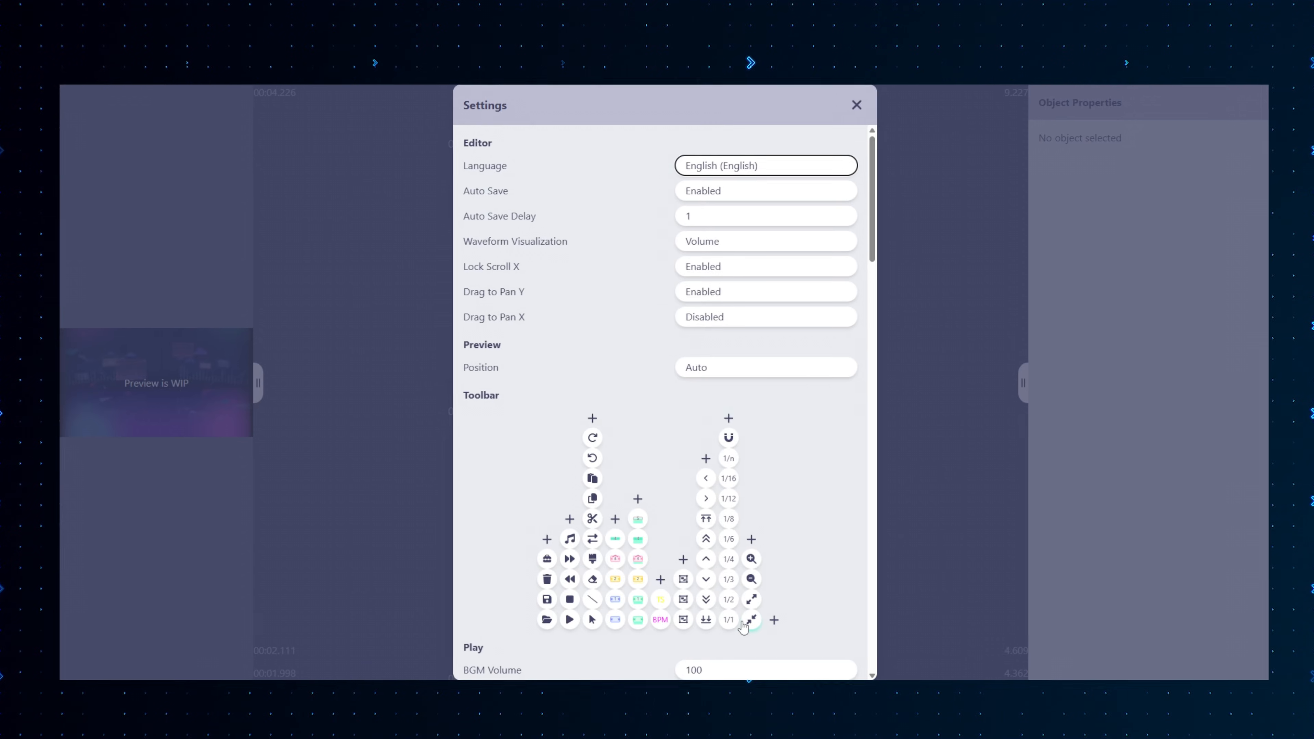
{"action": "scroll", "coordinate": [635, 270], "scroll_direction": "down", "scroll_amount": 20}
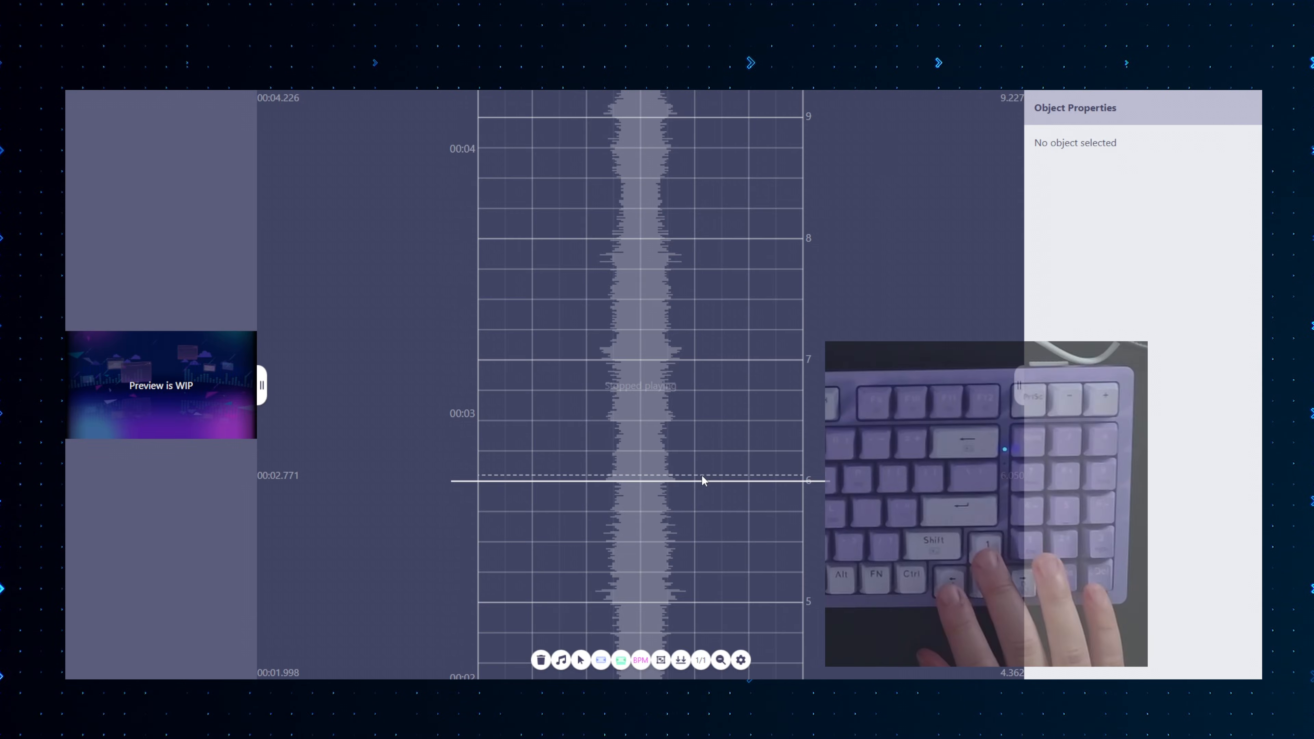
- Move back and forth through the first beats of the timeline to examine the beat grid and waveform
{"action": "key", "text": "Up"}
{"action": "key", "text": "Down"}
{"action": "key", "text": "Up"}
{"action": "key", "text": "Down"}
{"action": "key", "text": "Up"}
{"action": "key", "text": "Up"}
{"action": "key", "text": "Down"}
{"action": "key", "text": "Up"}
{"action": "key", "text": "Down"}
{"action": "key", "text": "Down"}
{"action": "key", "text": "Down"}
{"action": "key", "text": "Down"}
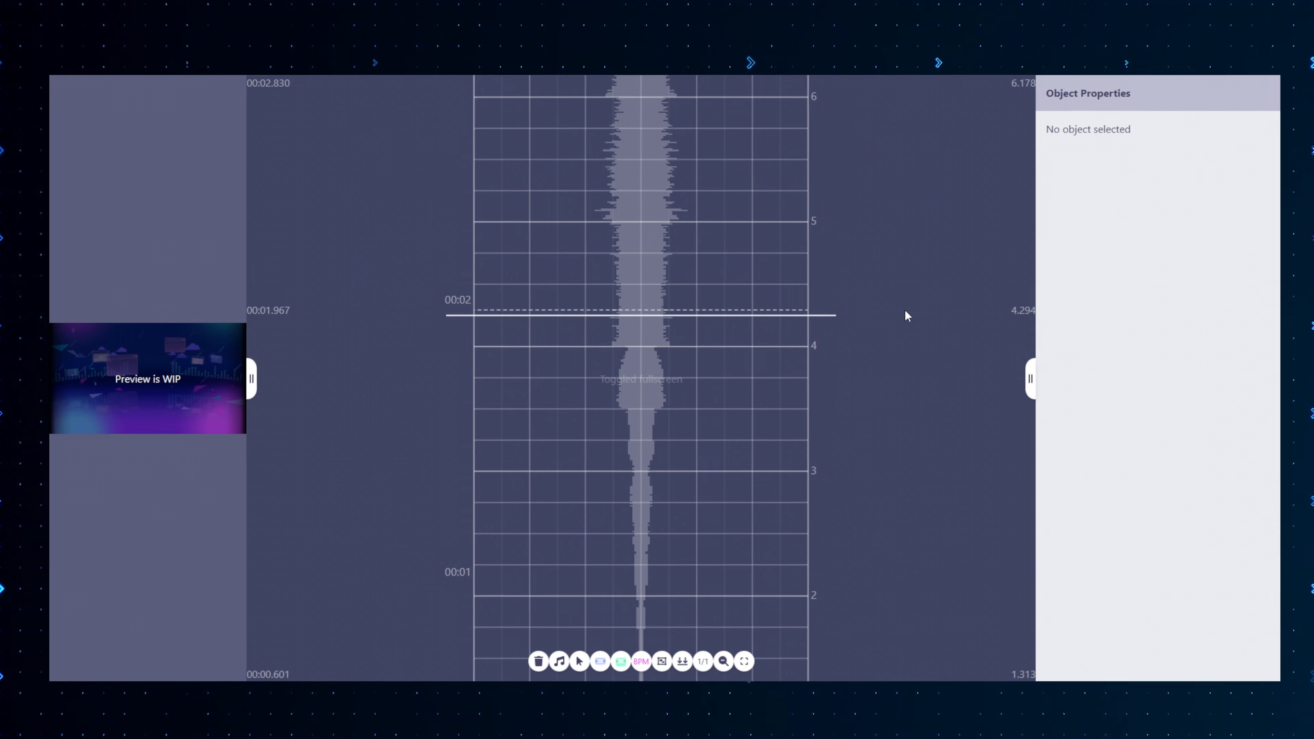
- Place four size 3 notes in lane -6 at beats 2.5, 3.25, 4 and 5 with the Note tool
{"action": "key", "text": "a"}
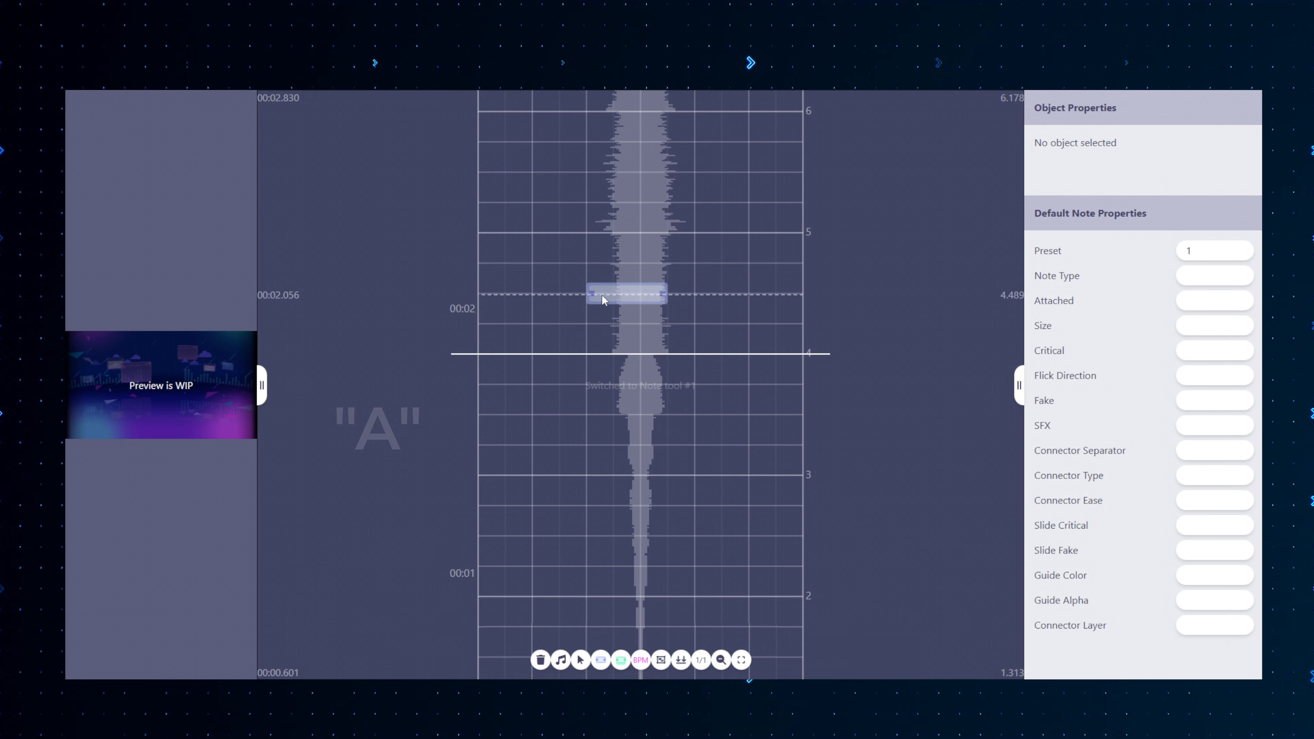
{"action": "left_click", "coordinate": [489, 536]}
{"action": "left_click", "coordinate": [492, 448]}
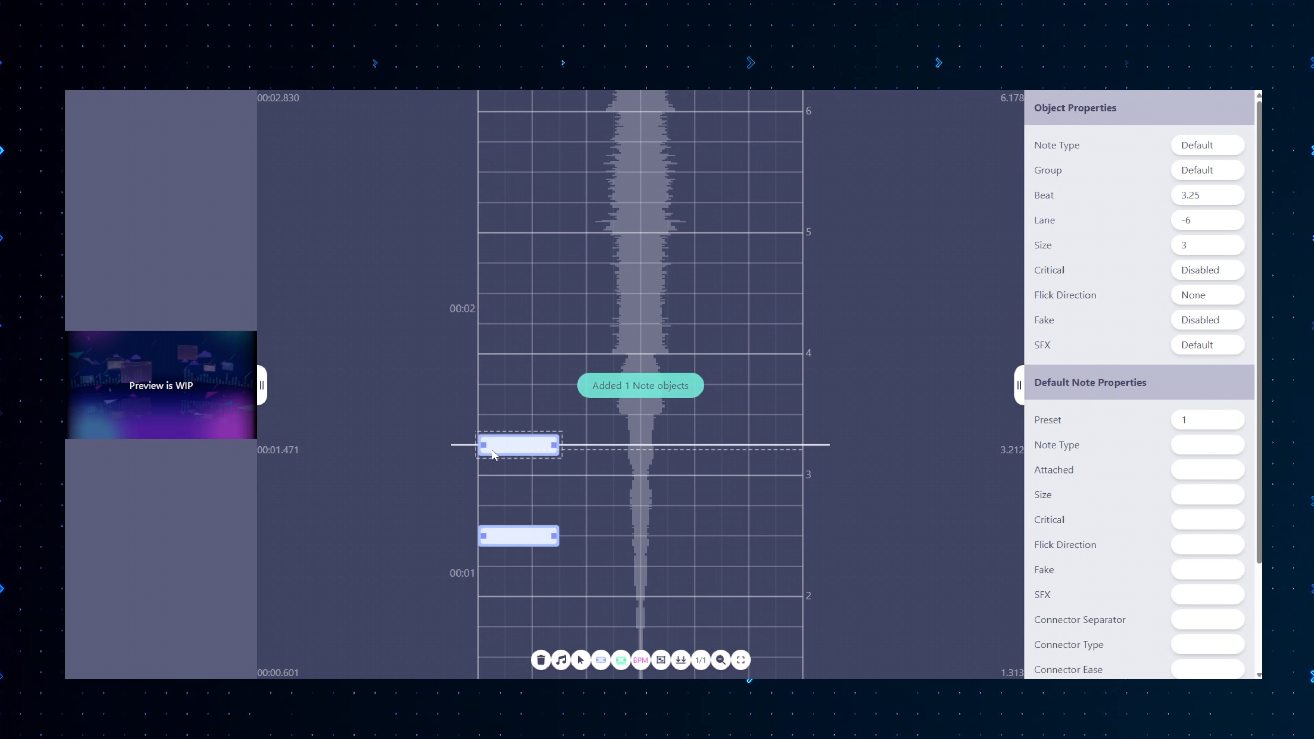
{"action": "left_click", "coordinate": [497, 367]}
{"action": "left_click", "coordinate": [494, 232]}
- Widen the beat 2.5 note to size 5 and the beat 3.25 note to size 4
{"action": "left_click_drag", "start_coordinate": [554, 536], "coordinate": [608, 536]}
{"action": "left_click_drag", "start_coordinate": [557, 452], "coordinate": [576, 455]}
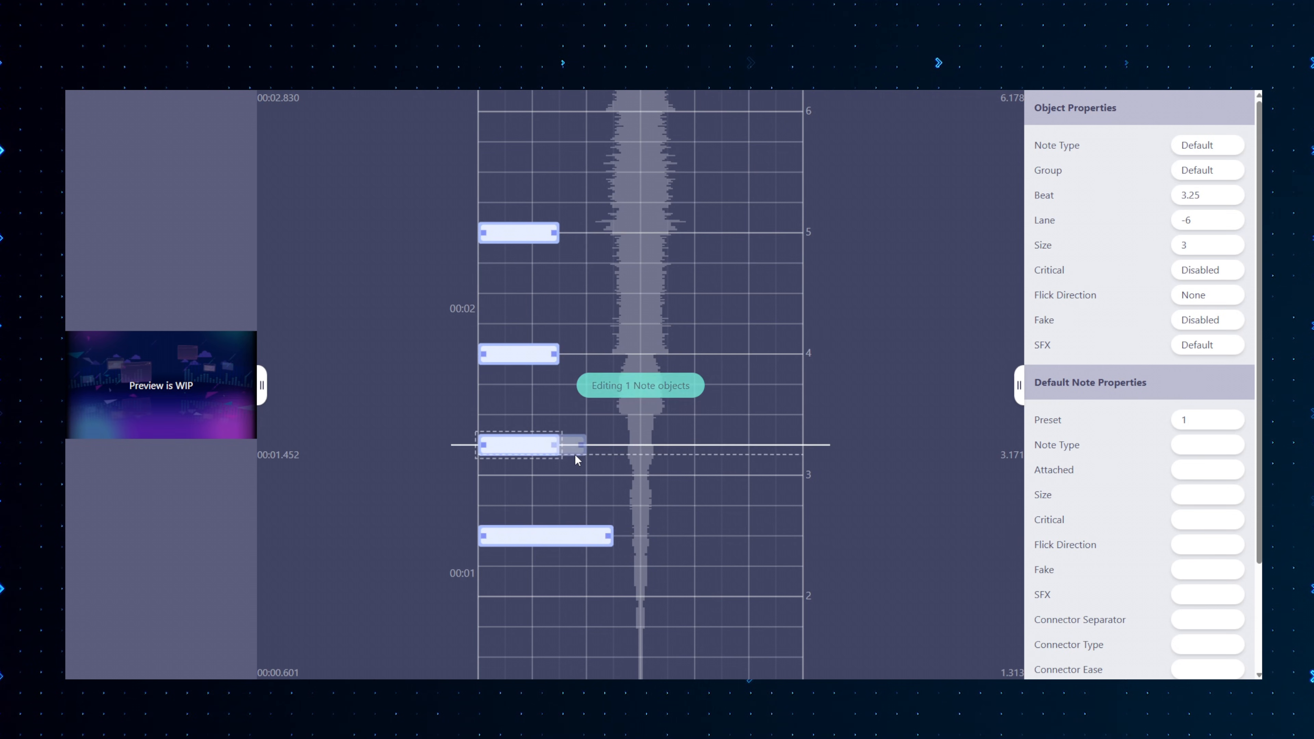
{"action": "left_click", "coordinate": [555, 537]}
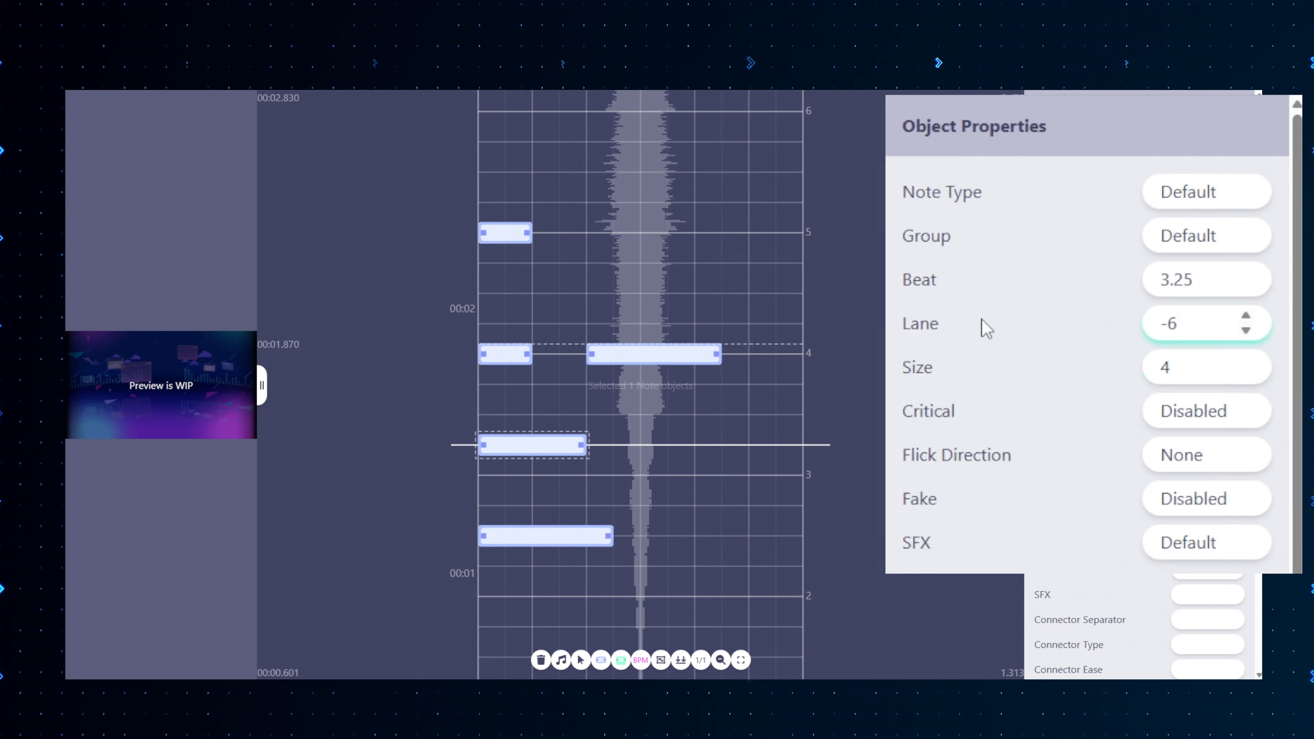
- Make the beat 3.25 note critical, and give the narrow beat 4 note an upward flick and the wide one a downward flick
{"action": "left_click", "coordinate": [1193, 492]}
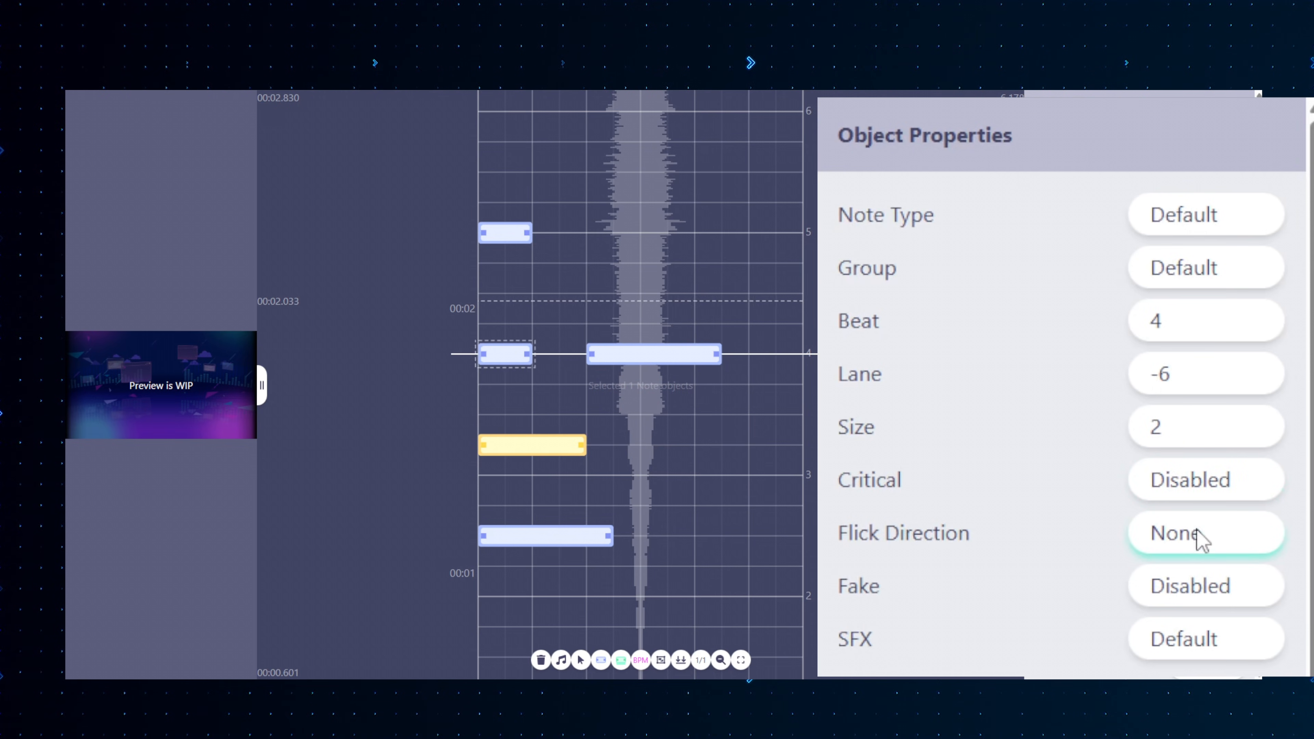
{"action": "left_click", "coordinate": [1201, 540]}
{"action": "left_click", "coordinate": [1167, 645]}
{"action": "left_click", "coordinate": [667, 351]}
- Change the beat 5 note's type to Trace, and set Critical to Disabled for all five notes together
{"action": "left_click", "coordinate": [1206, 214]}
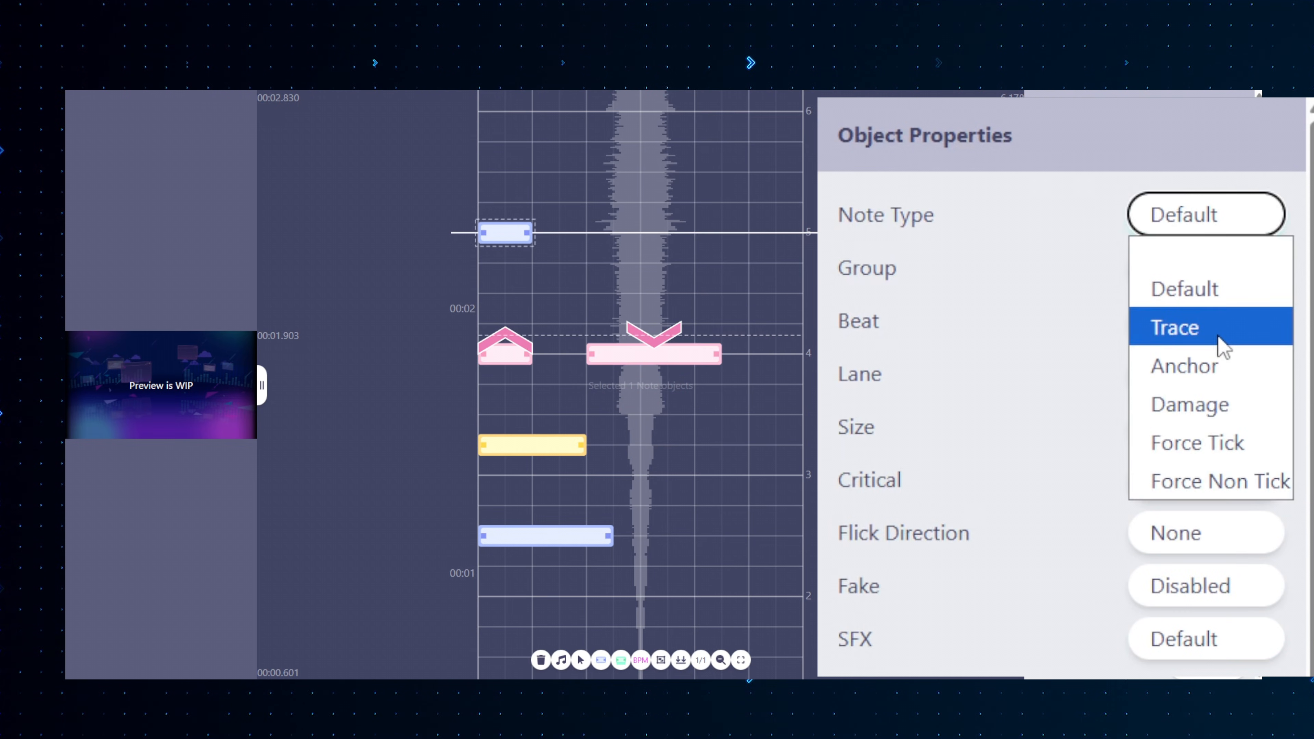
{"action": "left_click", "coordinate": [1219, 336]}
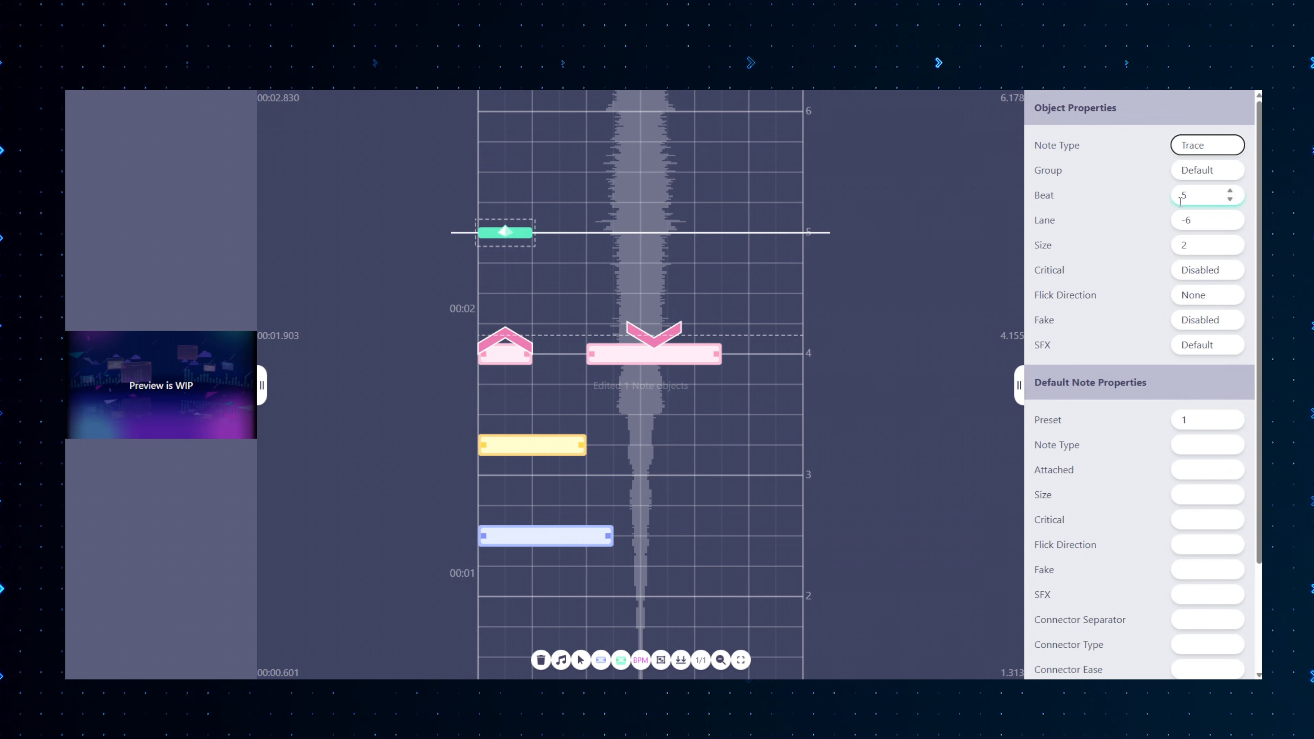
{"action": "left_click_drag", "start_coordinate": [484, 175], "coordinate": [716, 525]}
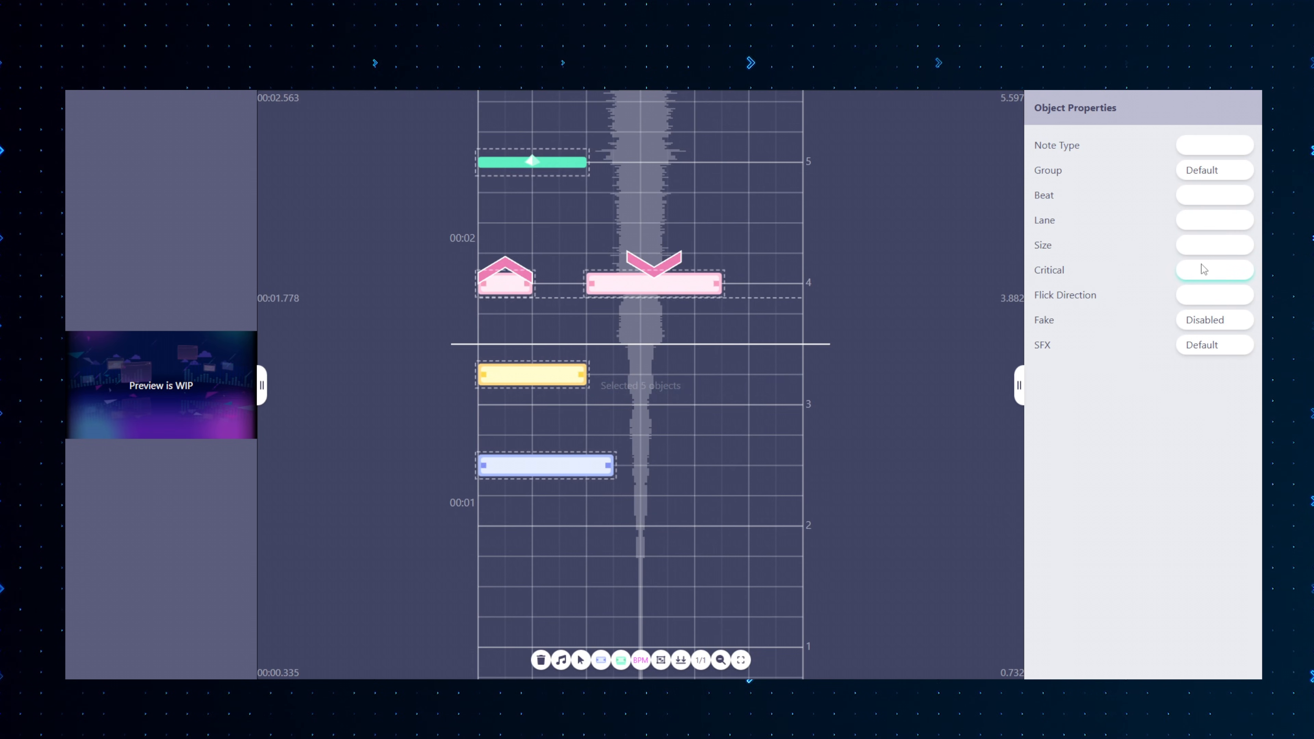
{"action": "left_click", "coordinate": [1206, 280]}
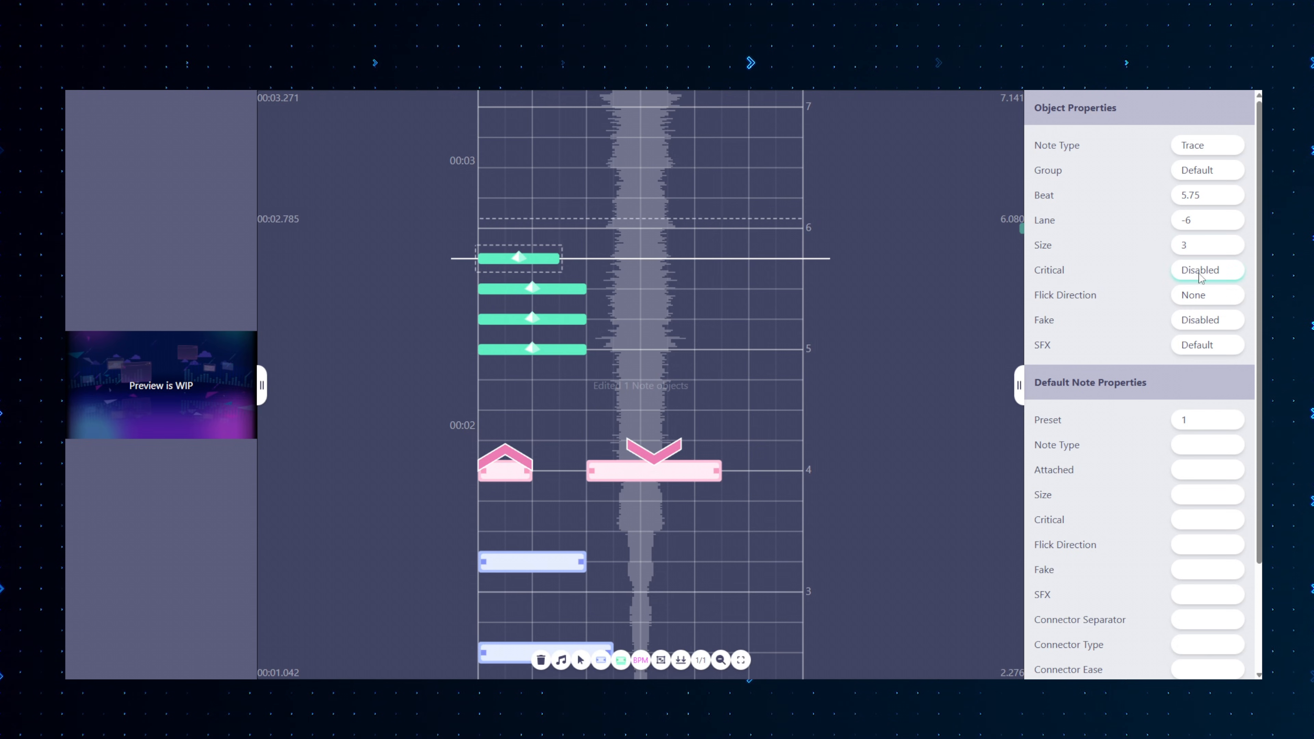
- Make the beat 5.75 Trace note critical and add six more critical Trace notes between beats 4.5 and 6.25
{"action": "left_click", "coordinate": [1200, 278]}
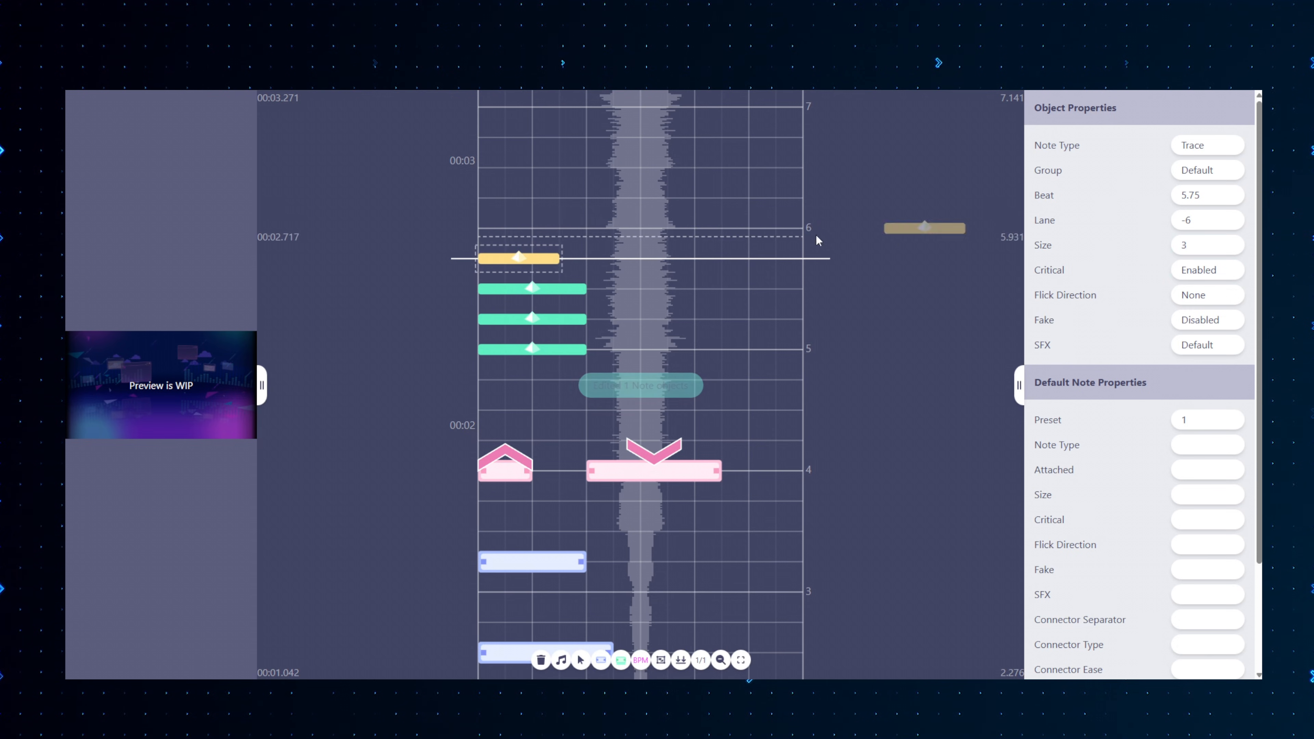
{"action": "left_click", "coordinate": [683, 258]}
{"action": "left_click", "coordinate": [551, 196]}
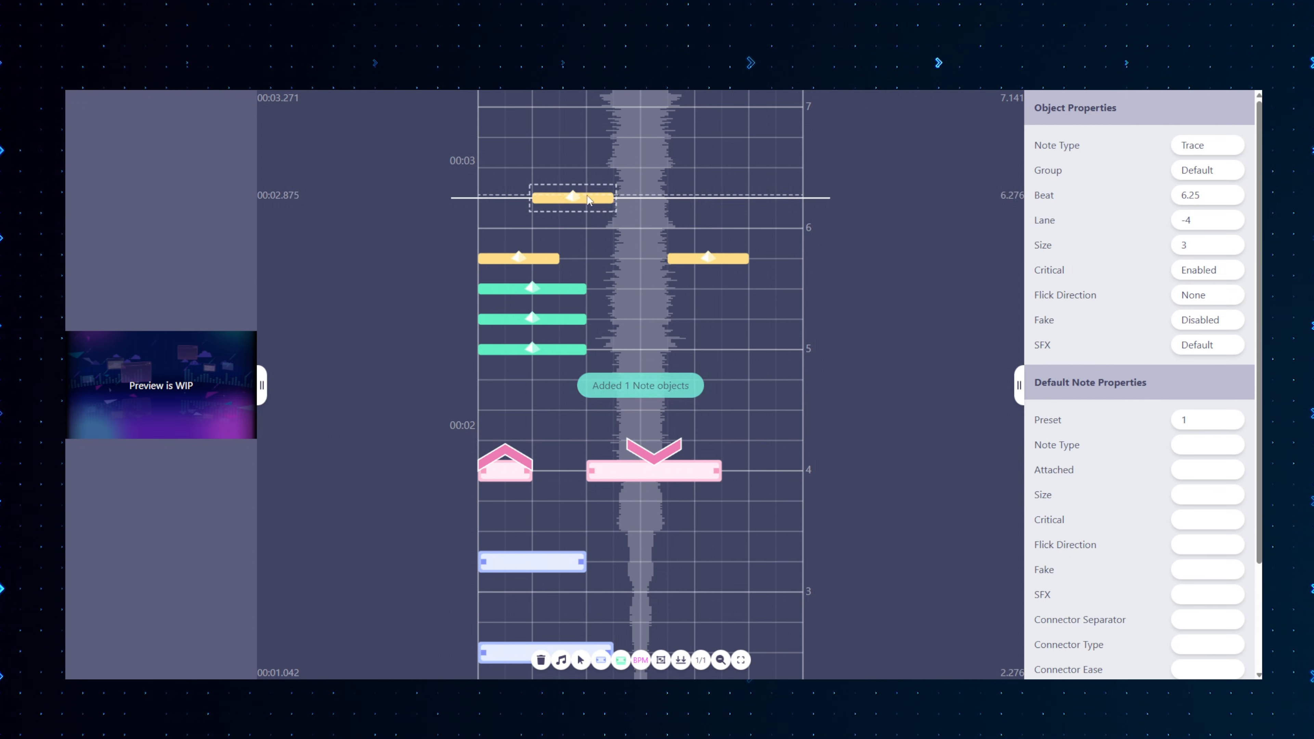
{"action": "left_click", "coordinate": [701, 204]}
{"action": "left_click", "coordinate": [641, 295]}
{"action": "left_click", "coordinate": [666, 365]}
{"action": "left_click", "coordinate": [524, 410]}
- Erase the two Trace notes at beat 6.25 and the two at beat 5.75
{"action": "right_click", "coordinate": [564, 195]}
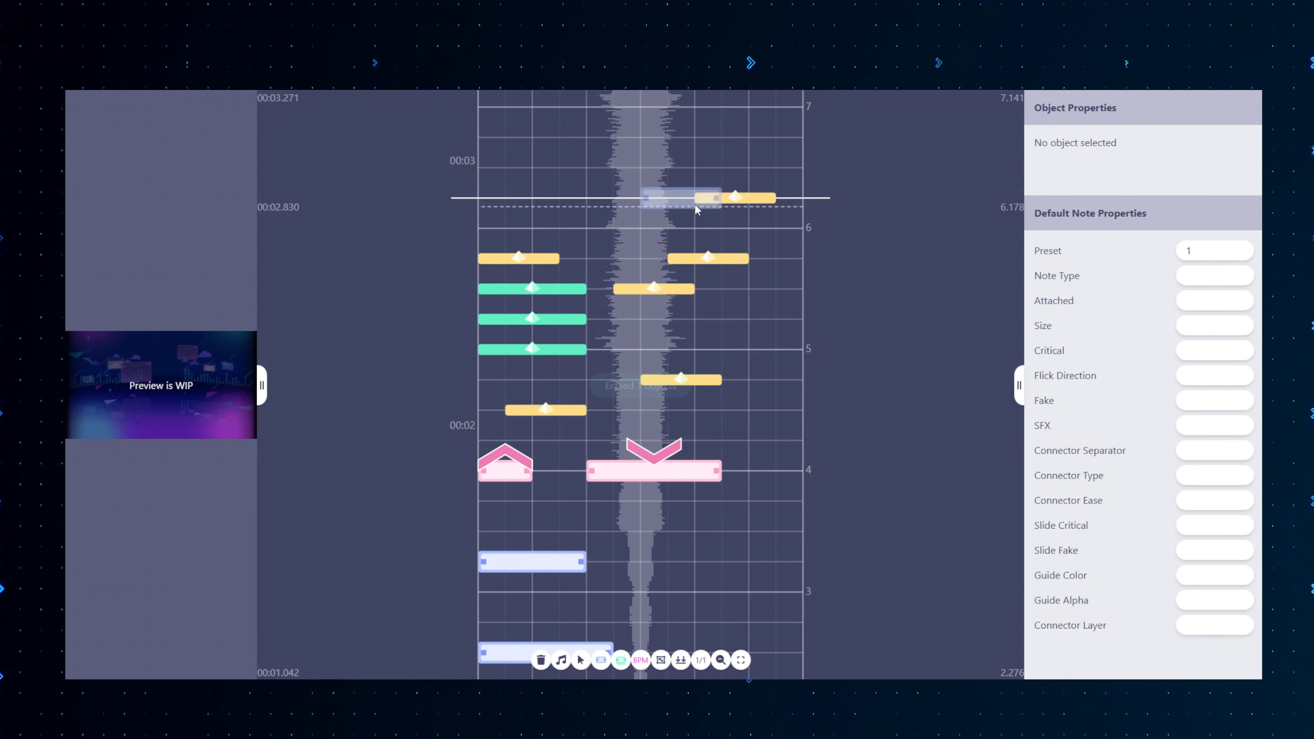
{"action": "right_click", "coordinate": [716, 201]}
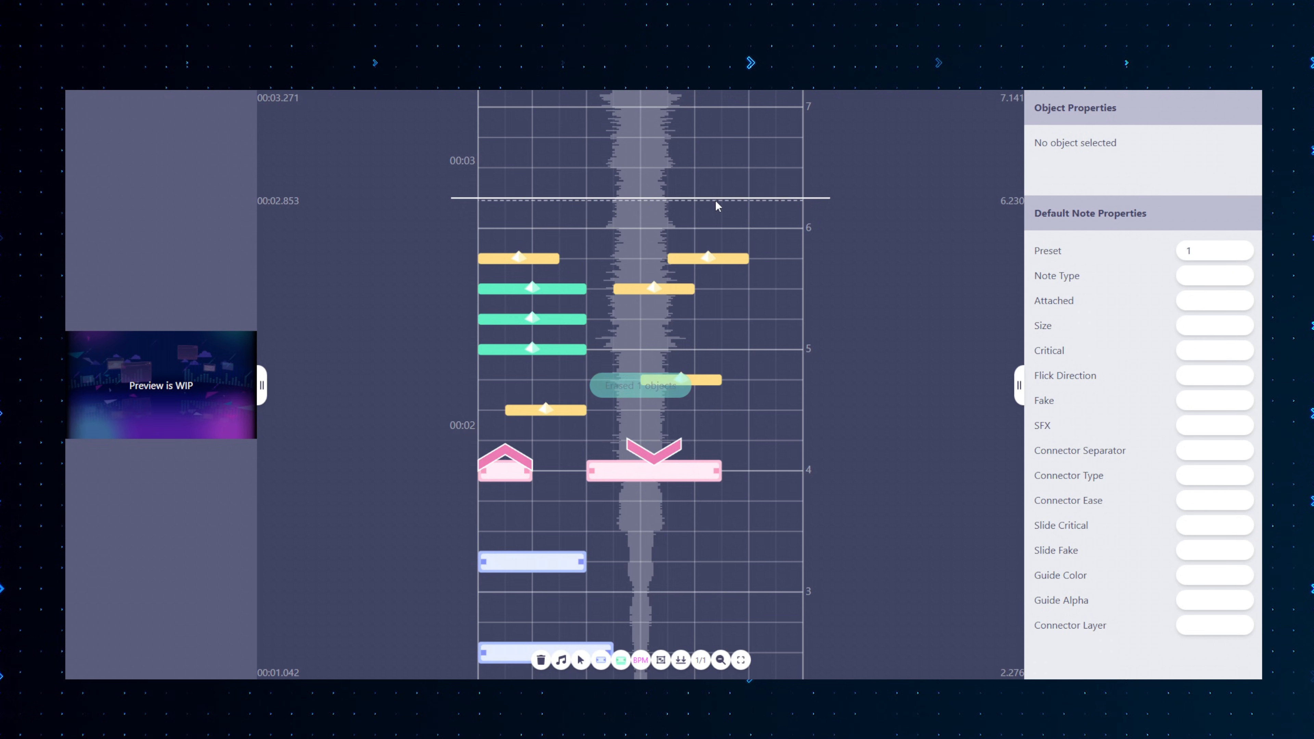
{"action": "right_click", "coordinate": [708, 252]}
{"action": "right_click", "coordinate": [519, 259]}
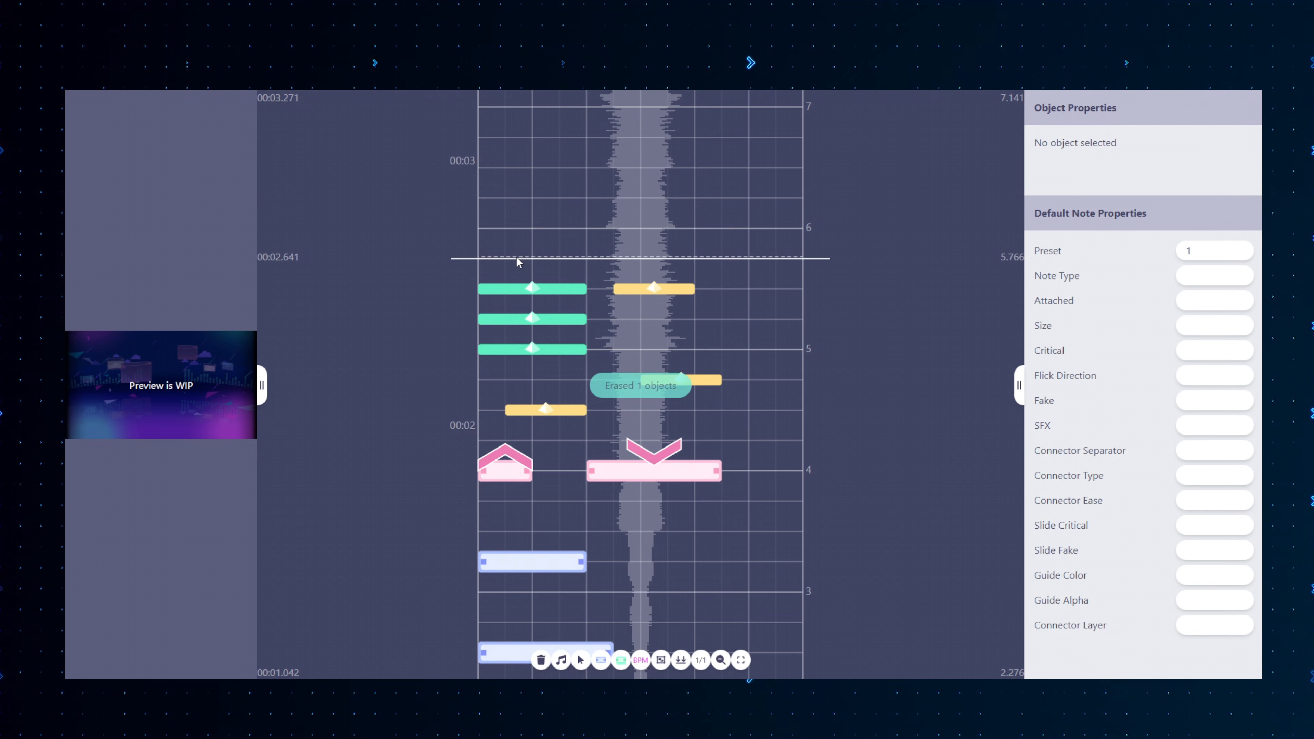
- Use the Eraser tool to remove both beat 5.5 notes one by one and the remaining notes by area
{"action": "left_click", "coordinate": [580, 660]}
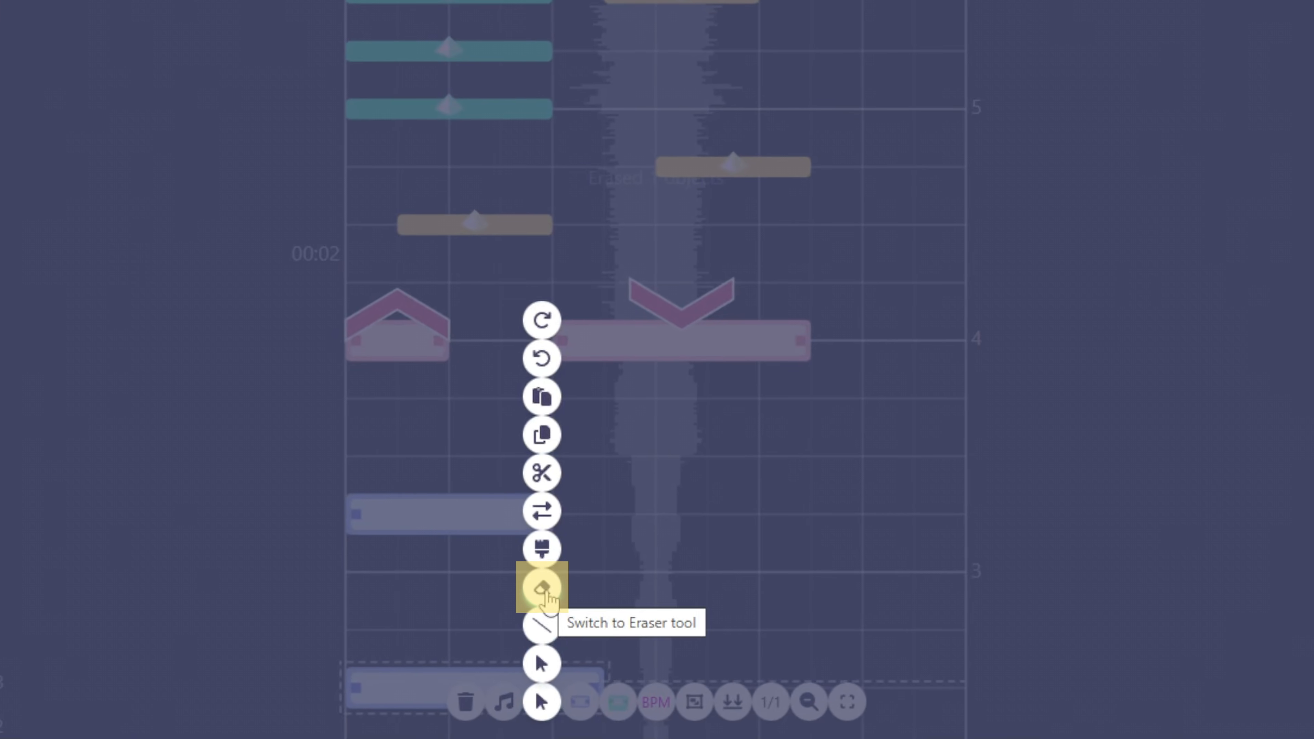
{"action": "left_click", "coordinate": [544, 593]}
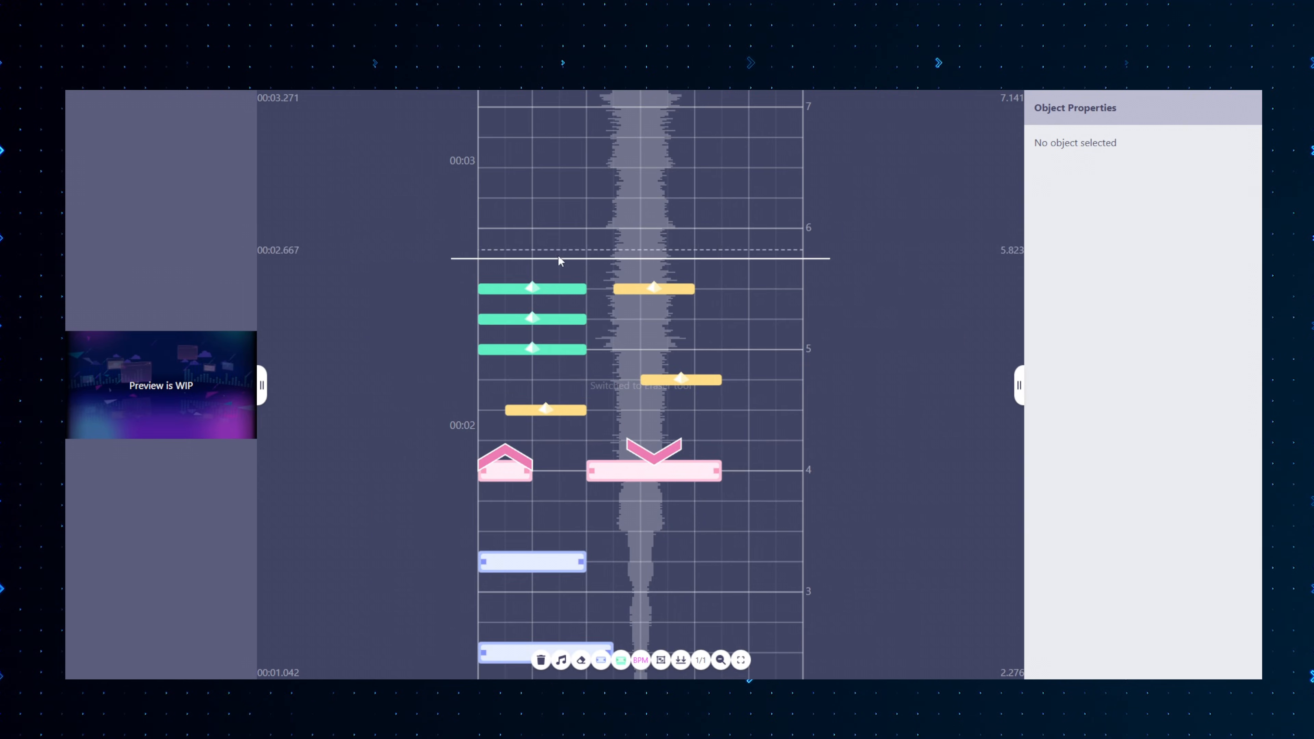
{"action": "left_click", "coordinate": [548, 288]}
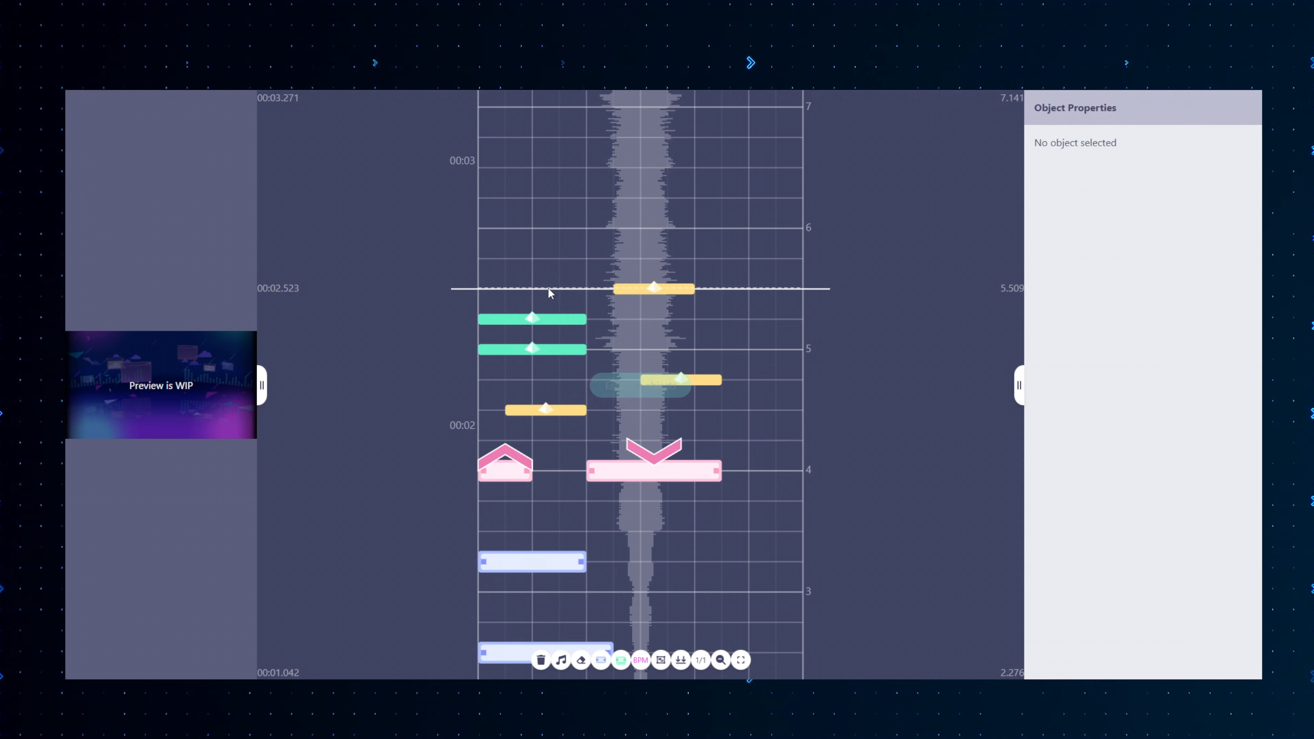
{"action": "left_click", "coordinate": [640, 287]}
{"action": "mouse_move", "coordinate": [515, 270]}
{"action": "left_mouse_down"}
{"action": "mouse_move", "coordinate": [589, 370]}
{"action": "mouse_move", "coordinate": [676, 413]}
{"action": "left_mouse_up"}
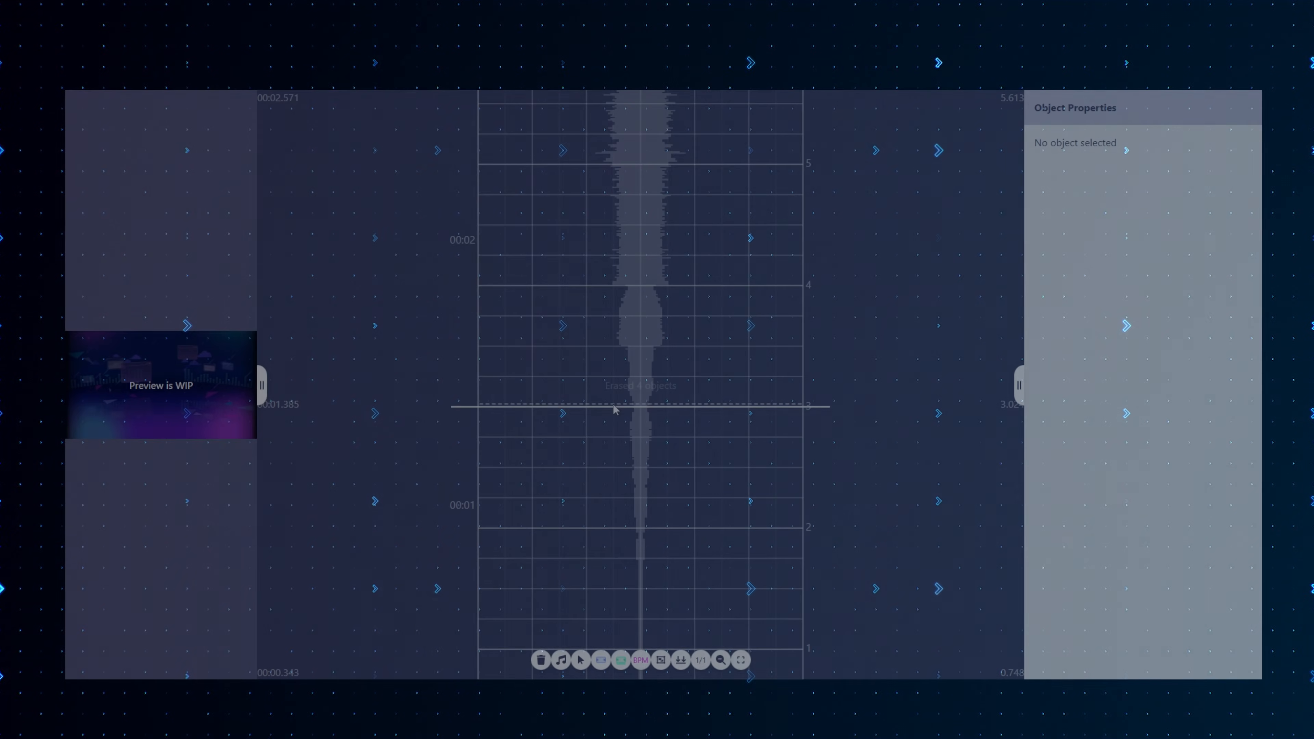
- Create a straight size 3 slide in lane -6 from beat 3 to beat 5 with the Slide tool
{"action": "key", "text": "3"}
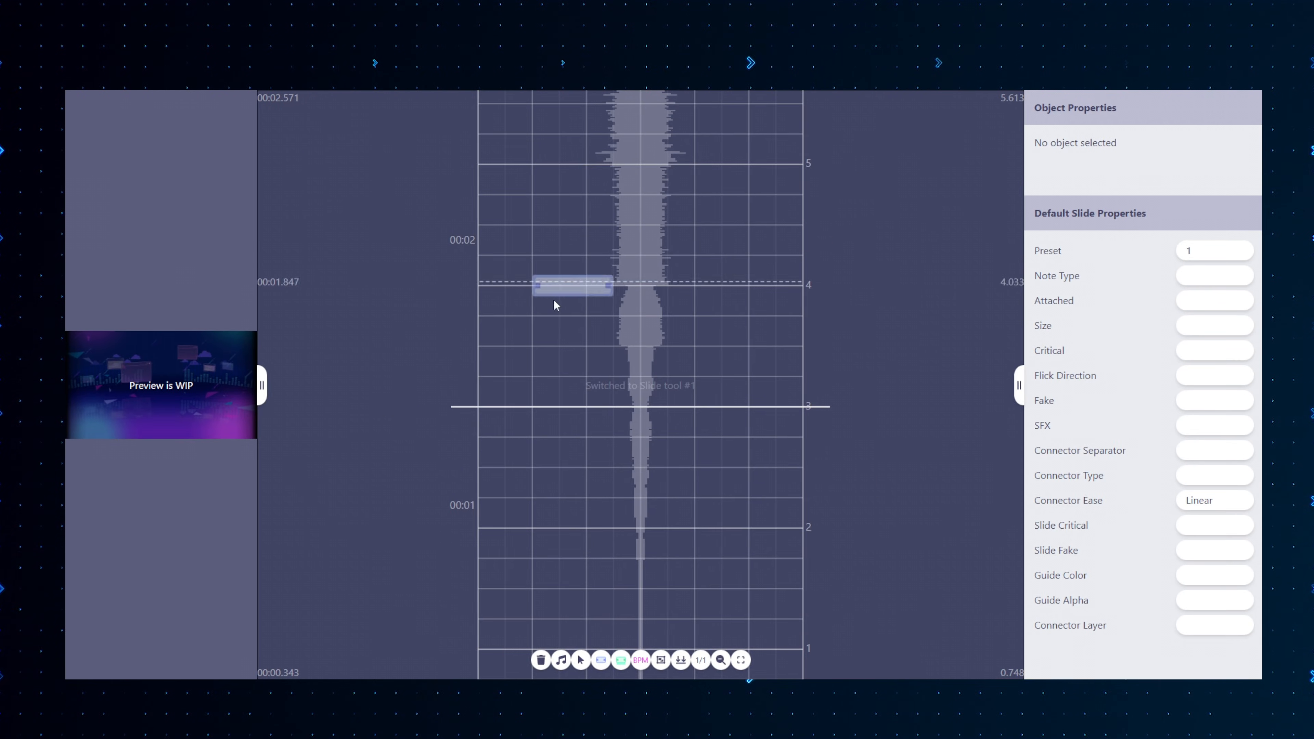
{"action": "left_click", "coordinate": [497, 402]}
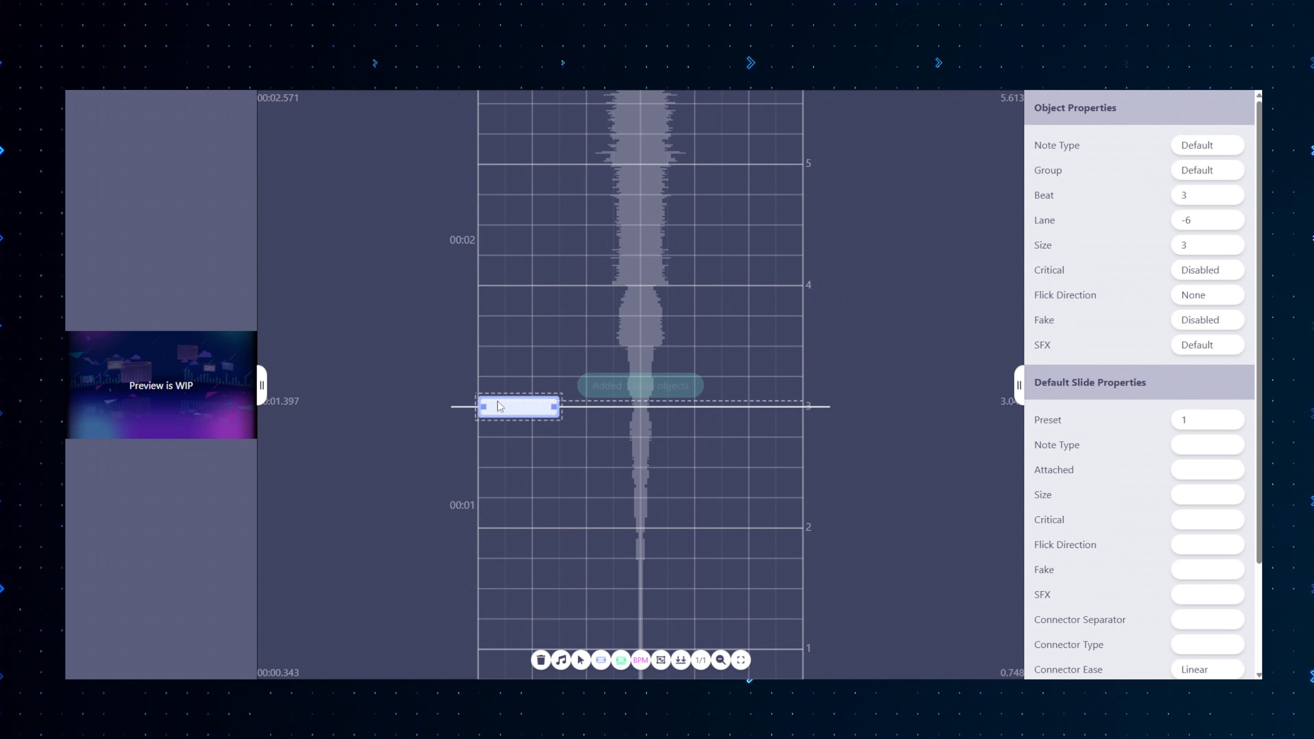
{"action": "scroll", "coordinate": [497, 404], "scroll_direction": "up", "scroll_amount": 2}
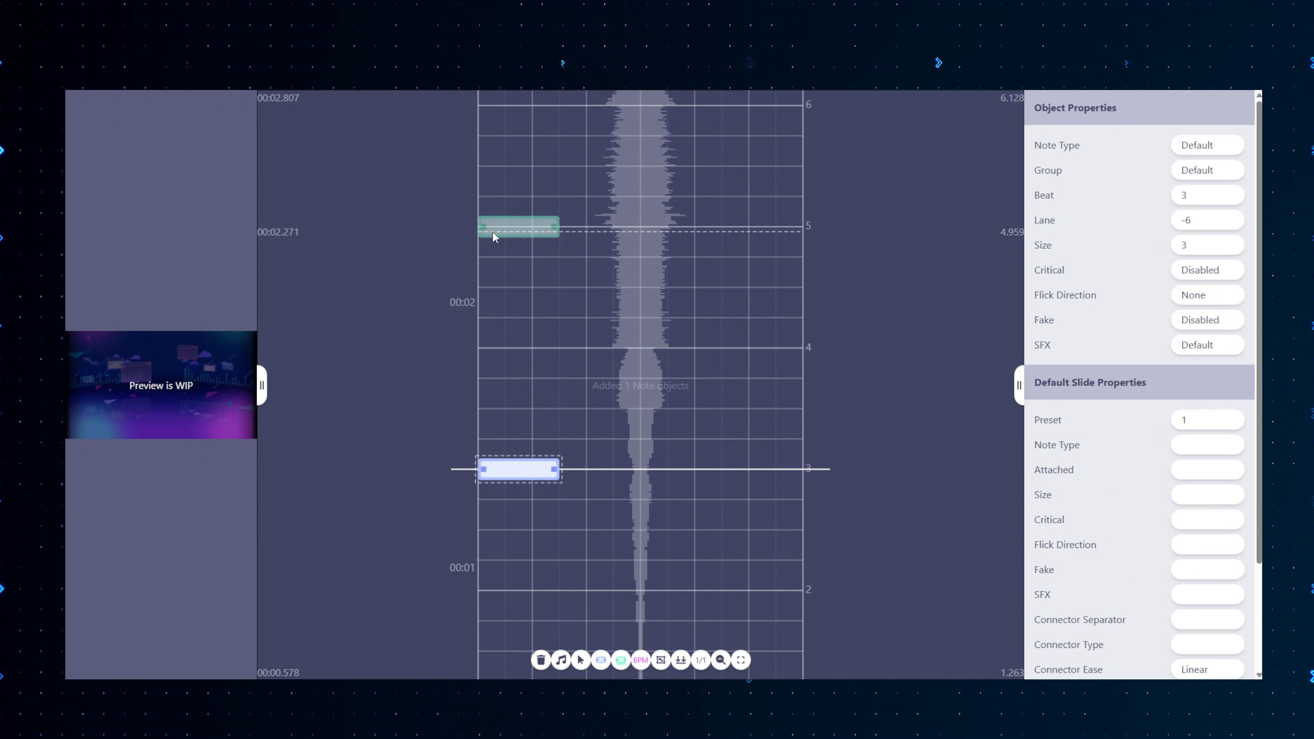
{"action": "left_click", "coordinate": [493, 232]}
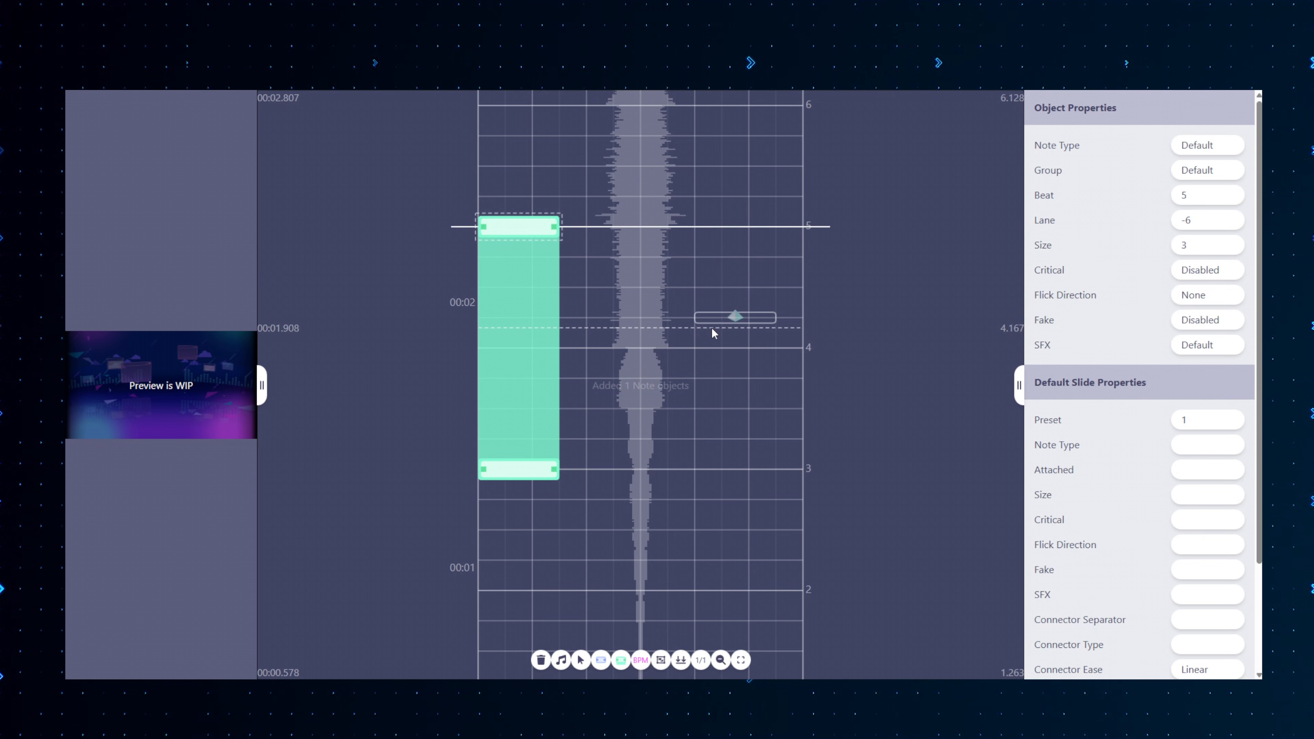
- Extend the slide to lane -2 at beat 6 and back to lane -6 at beat 7
{"action": "scroll", "coordinate": [674, 383], "scroll_direction": "up", "scroll_amount": 3}
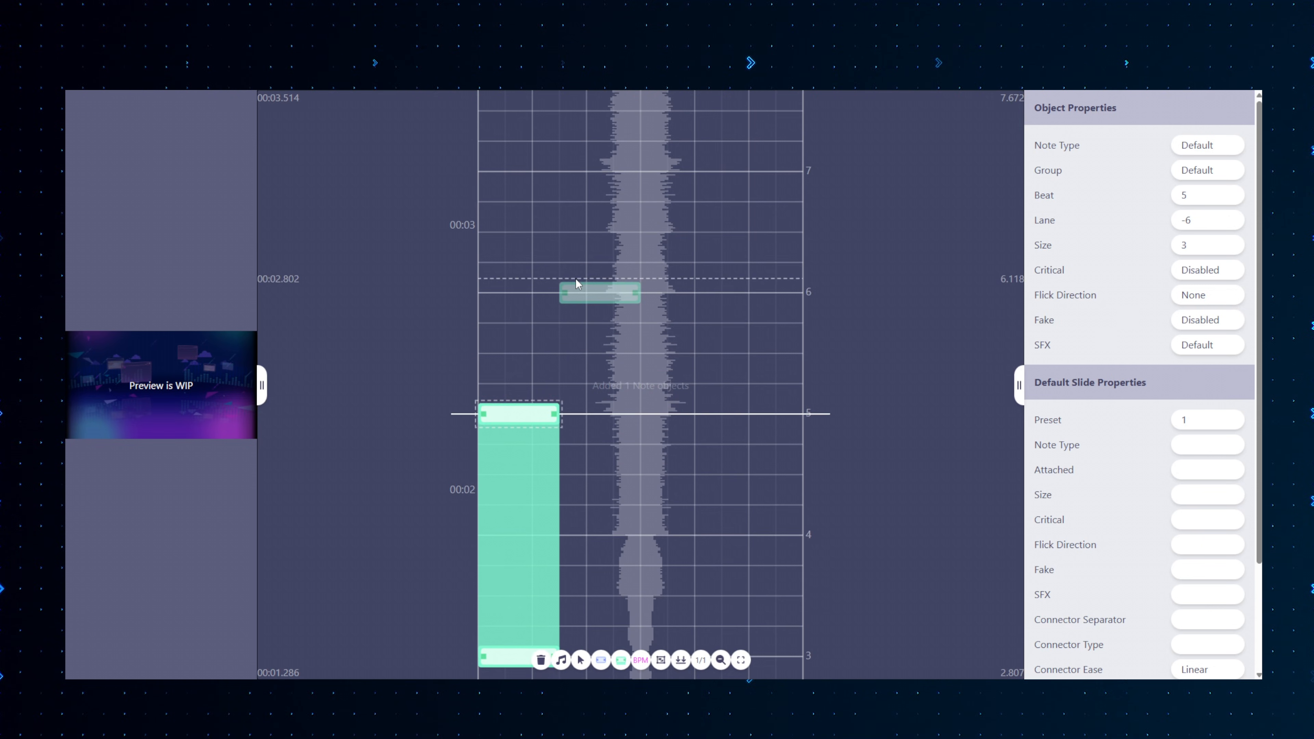
{"action": "left_click", "coordinate": [600, 293]}
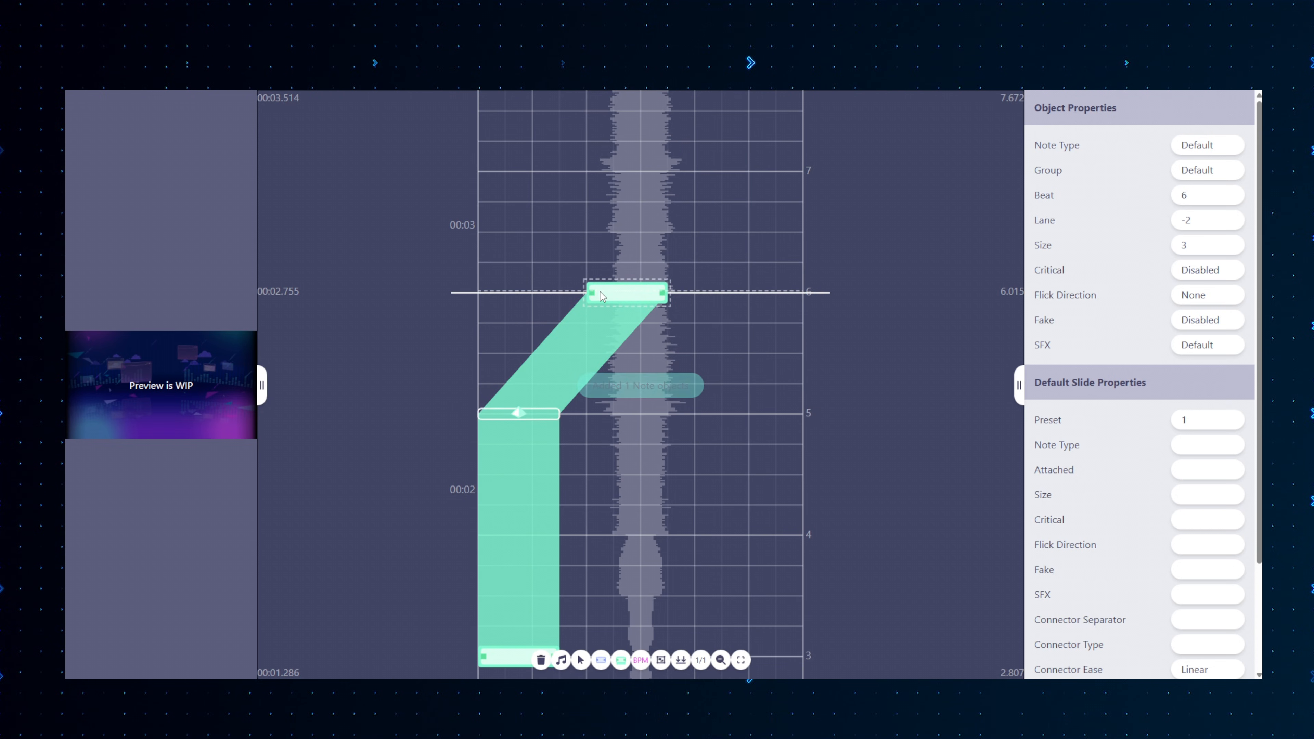
{"action": "scroll", "coordinate": [734, 376], "scroll_direction": "up", "scroll_amount": 2}
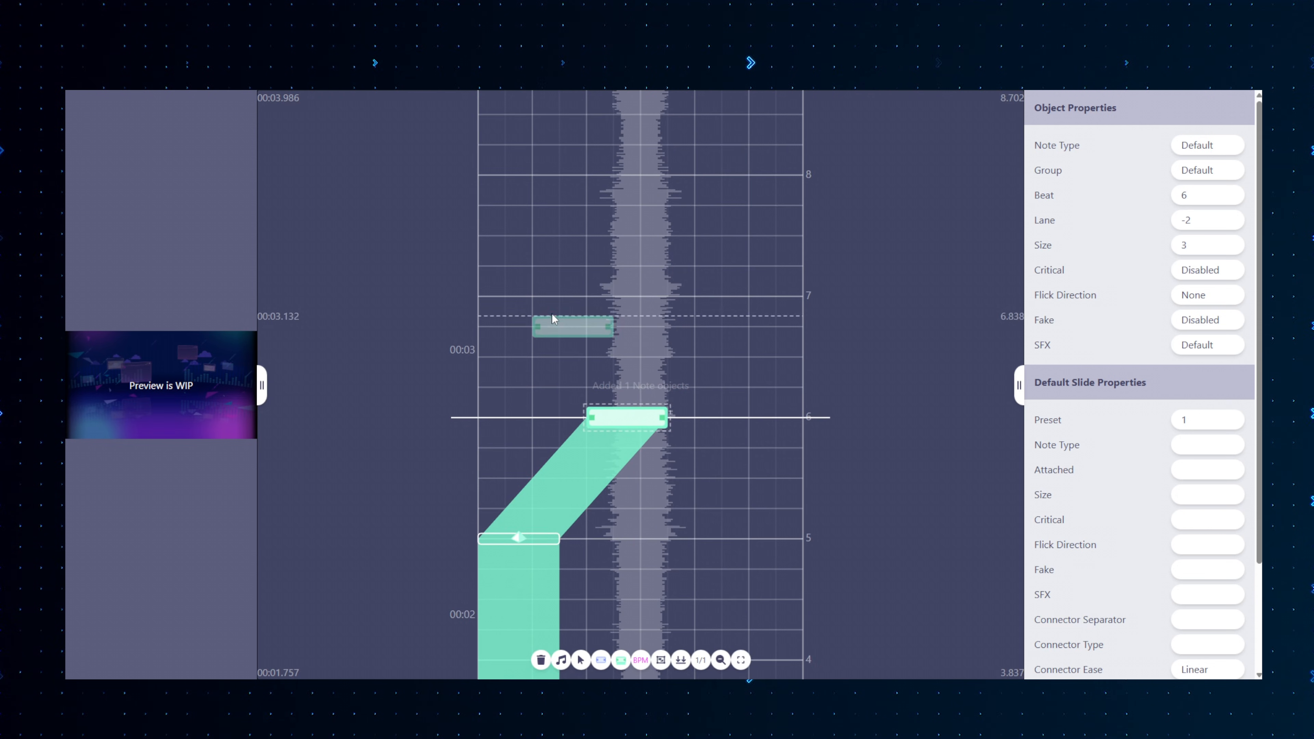
{"action": "left_click", "coordinate": [494, 292]}
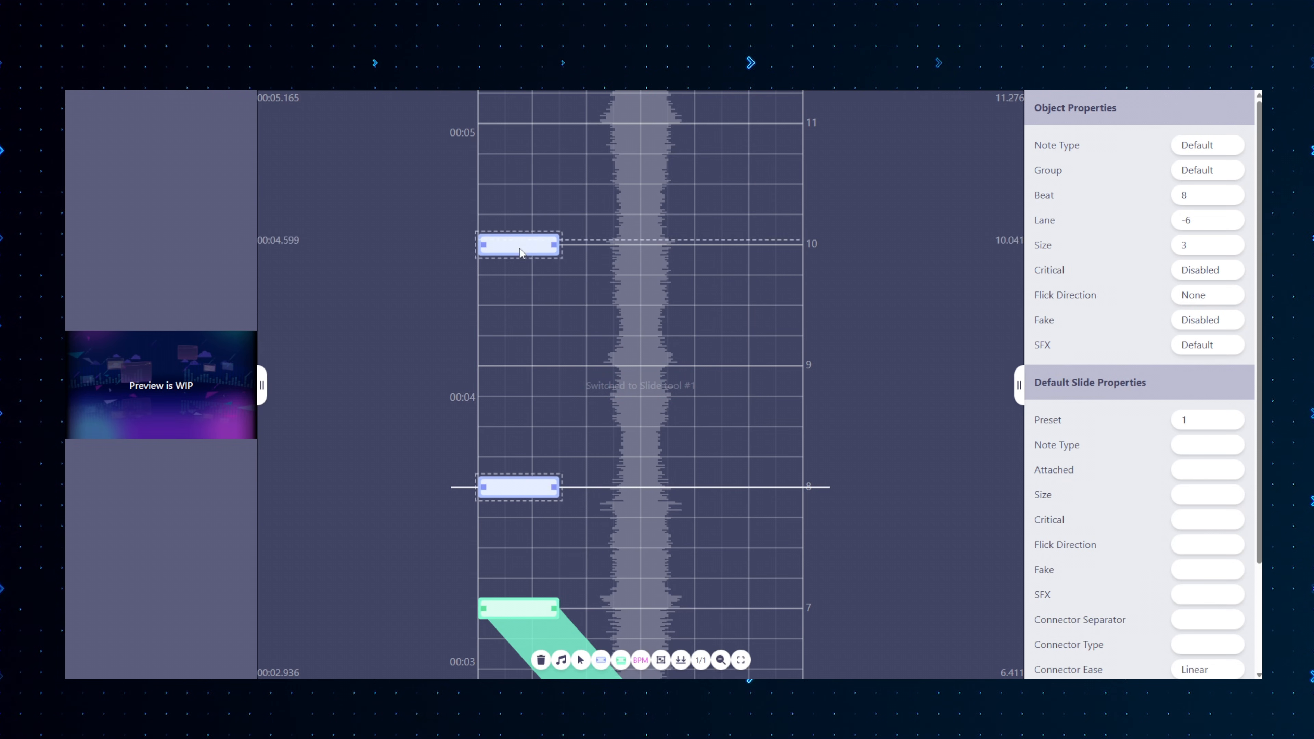
- Connect the beat 8 note in lane -6 to a new slide end at beat 9.5 in lane 0
{"action": "key", "text": "3"}
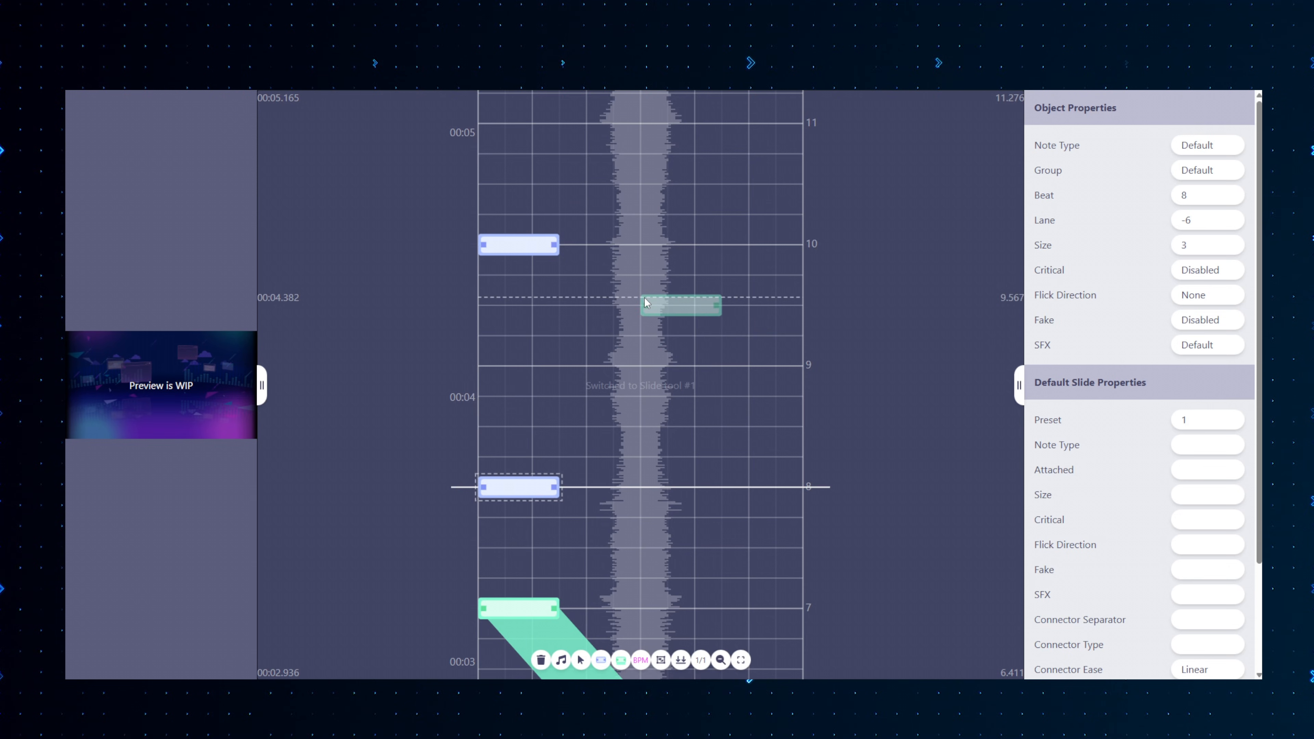
{"action": "left_click", "coordinate": [642, 291]}
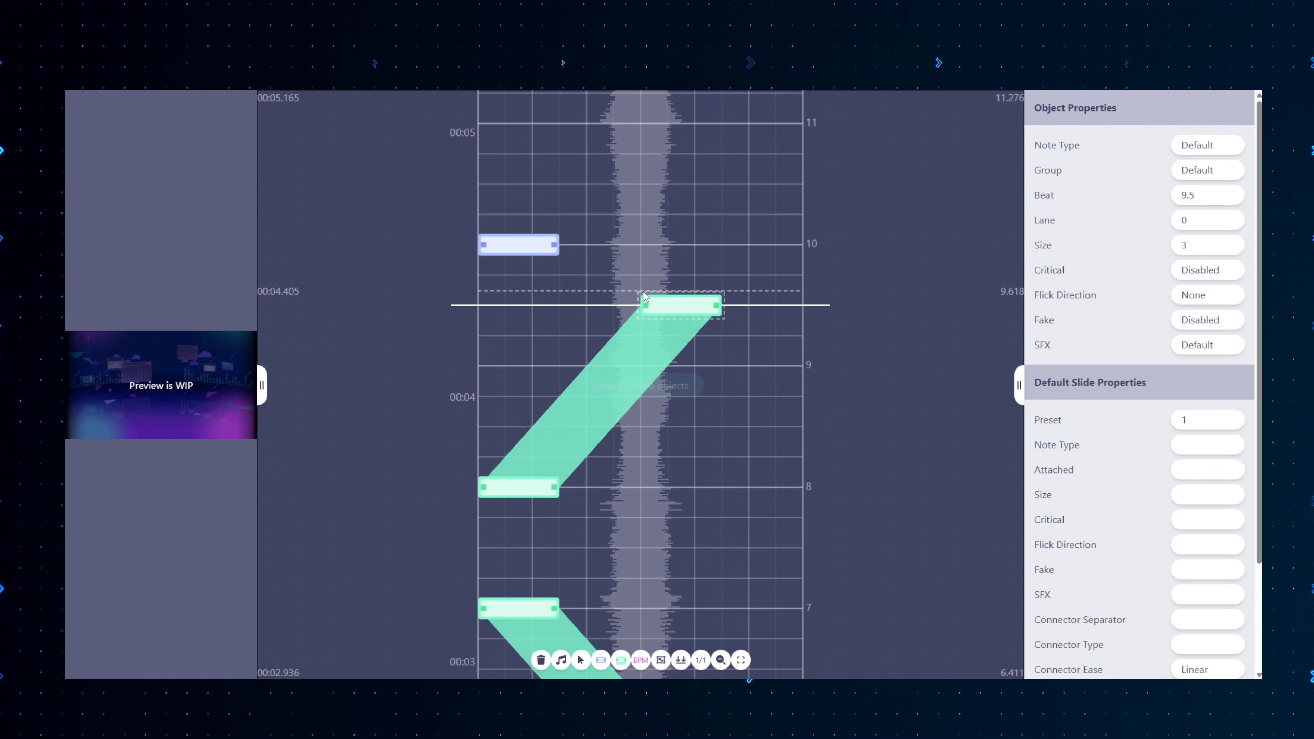
{"action": "key", "text": "1"}
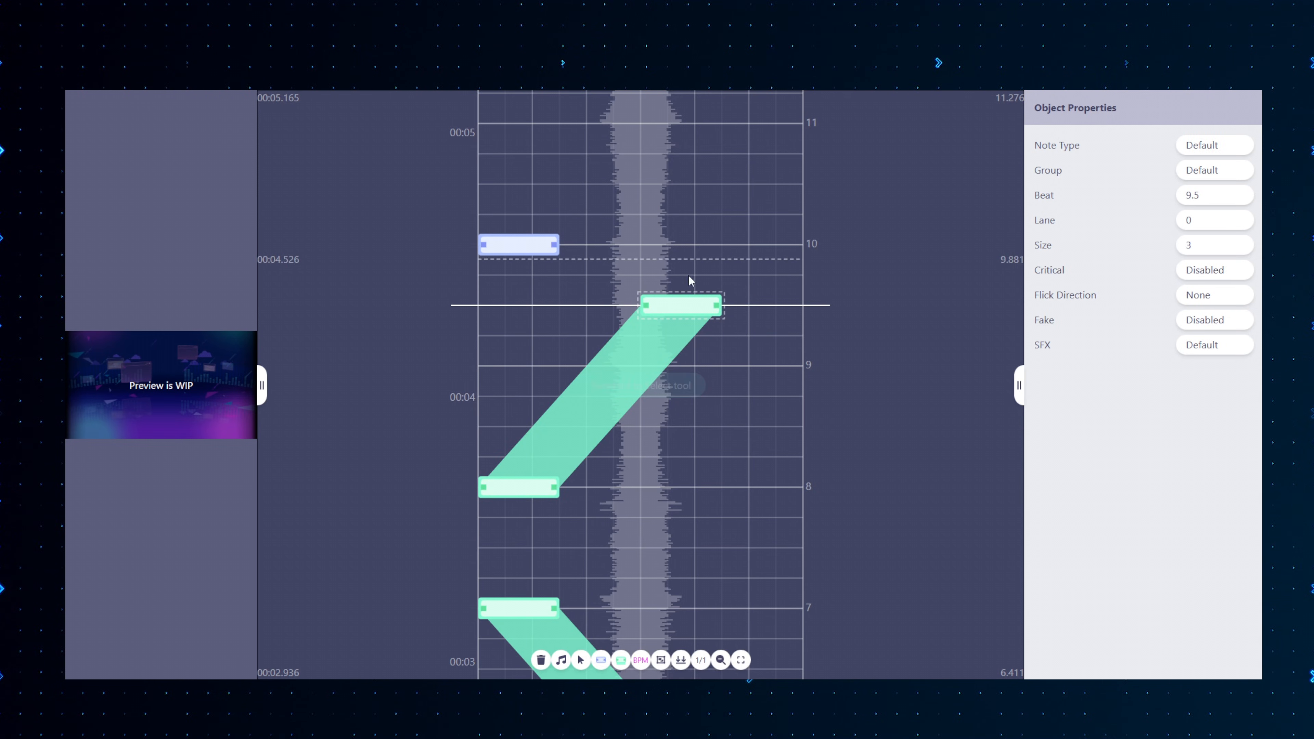
- Try the flick directions Up and Up Left on the slide's end note at beat 9.5
{"action": "left_click", "coordinate": [677, 395]}
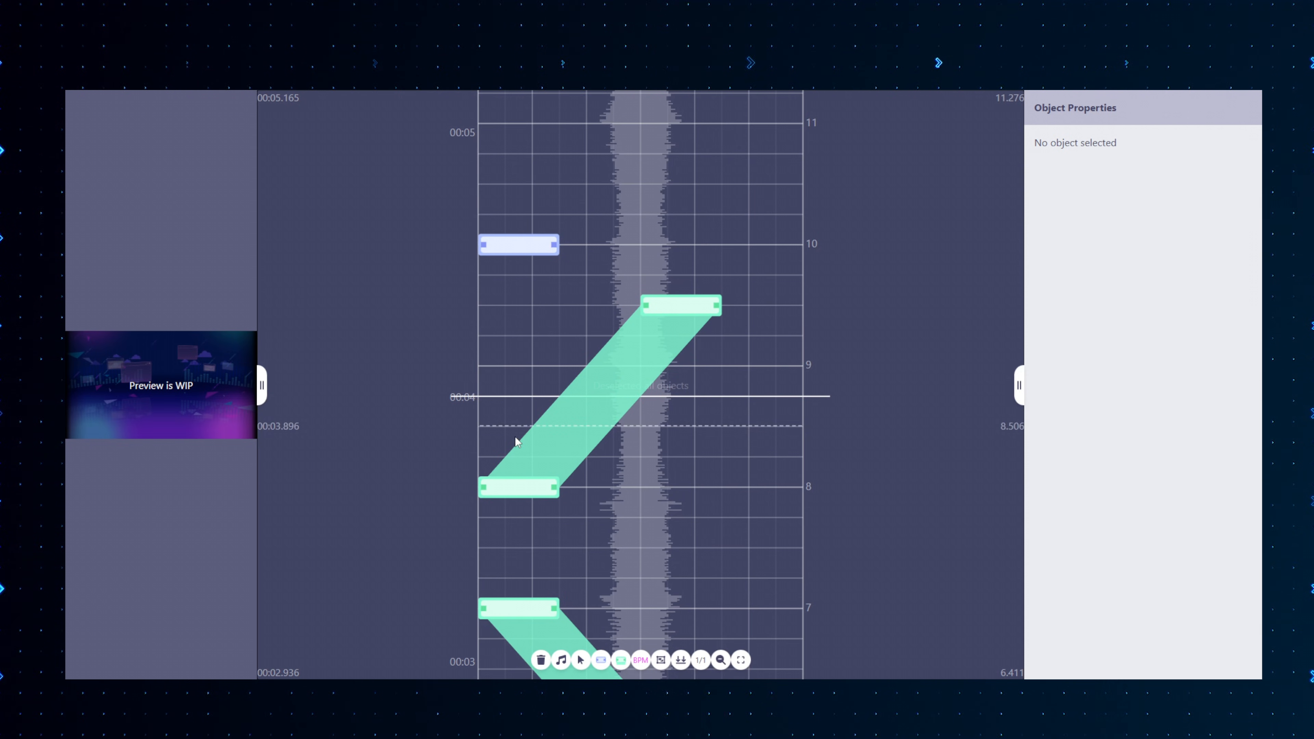
{"action": "left_click", "coordinate": [518, 490]}
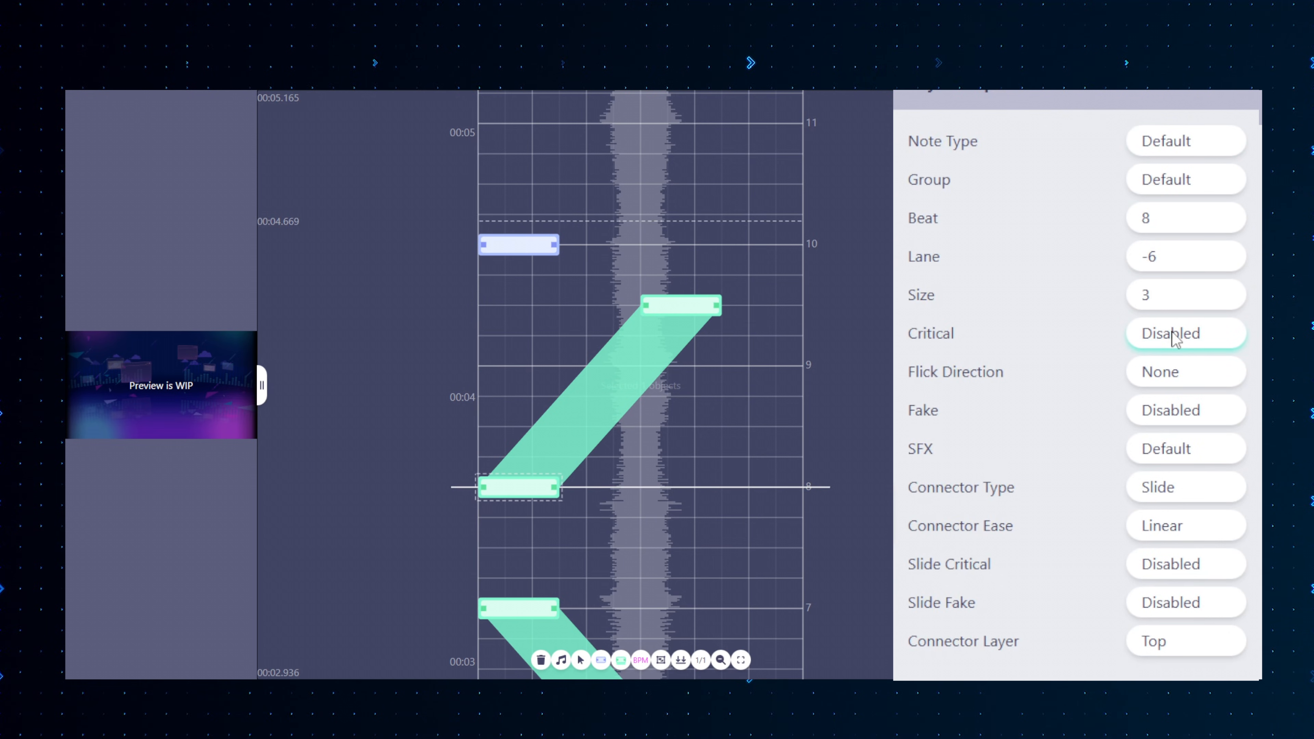
{"action": "left_click", "coordinate": [1171, 332]}
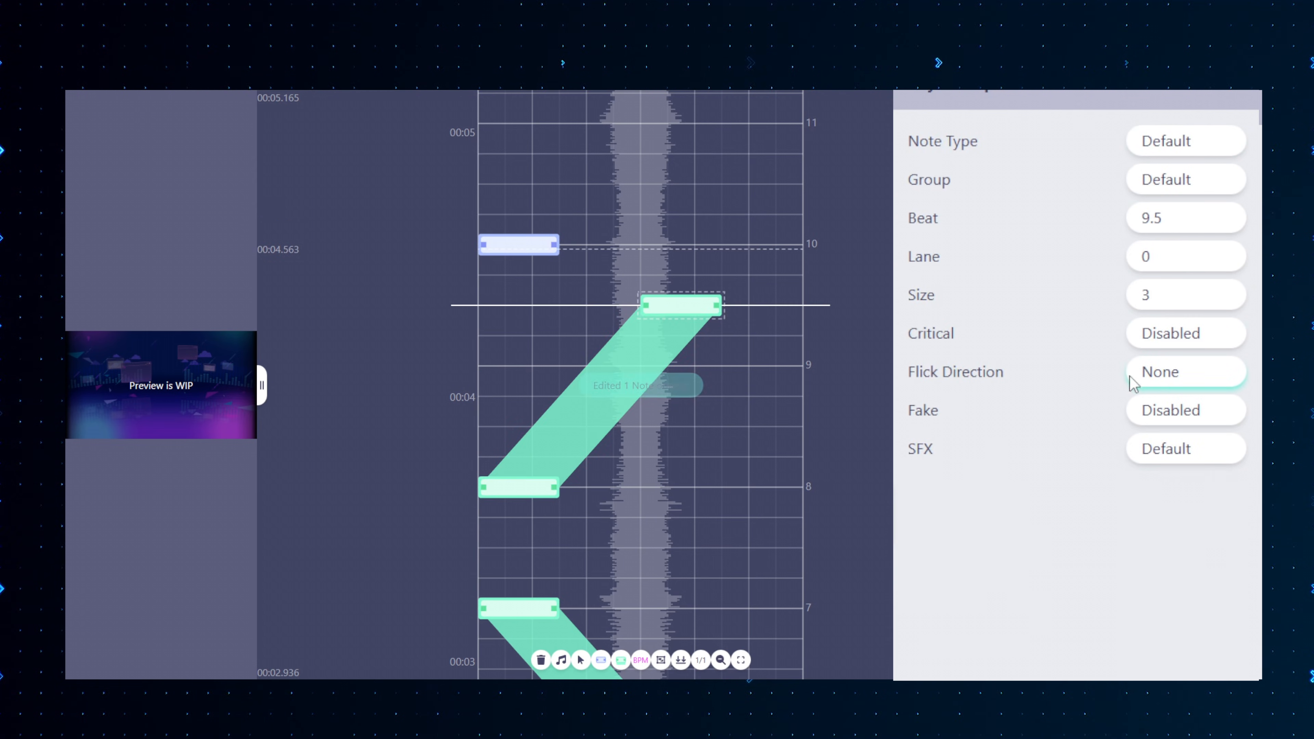
{"action": "left_click", "coordinate": [1146, 376]}
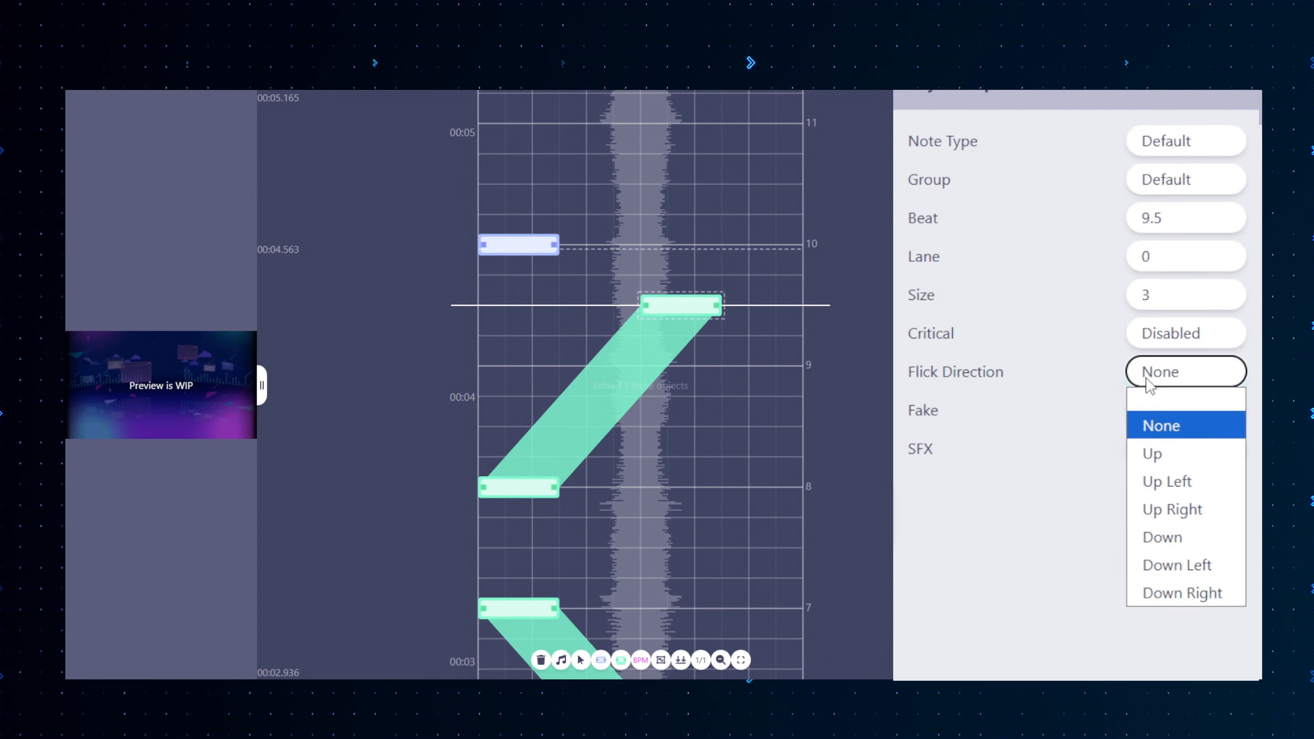
{"action": "left_click", "coordinate": [1155, 453]}
{"action": "left_click", "coordinate": [1159, 371]}
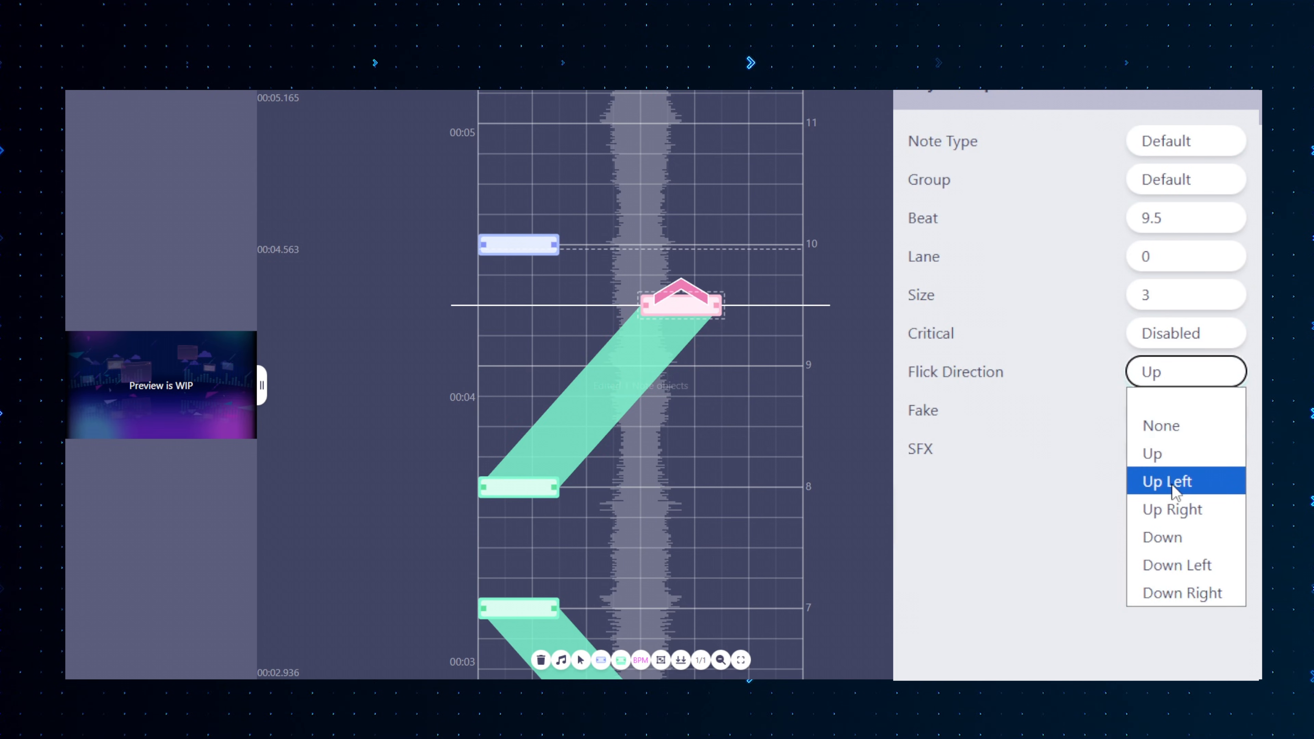
{"action": "left_click", "coordinate": [1148, 481]}
- Select the slide's start note at beat 8 and set its connector ease to In and then to Out
{"action": "left_click", "coordinate": [551, 498]}
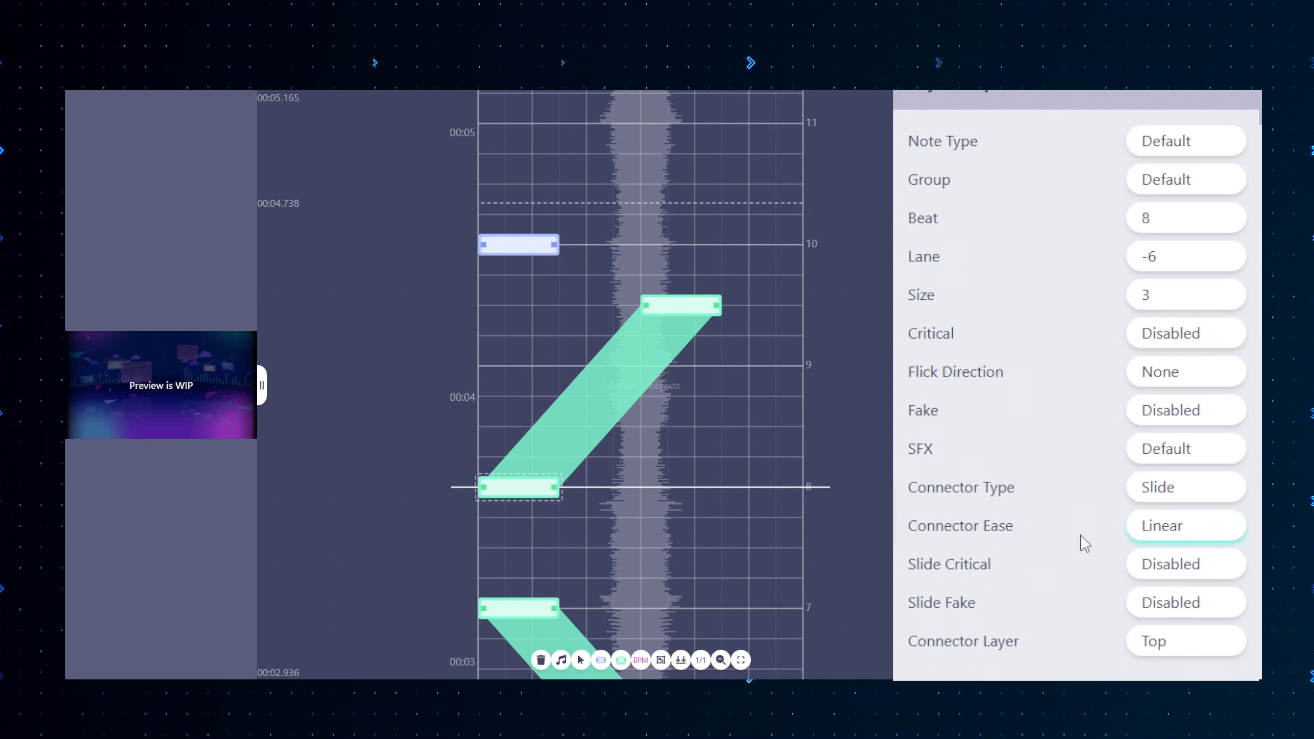
{"action": "left_click", "coordinate": [1155, 528]}
{"action": "left_click", "coordinate": [1157, 606]}
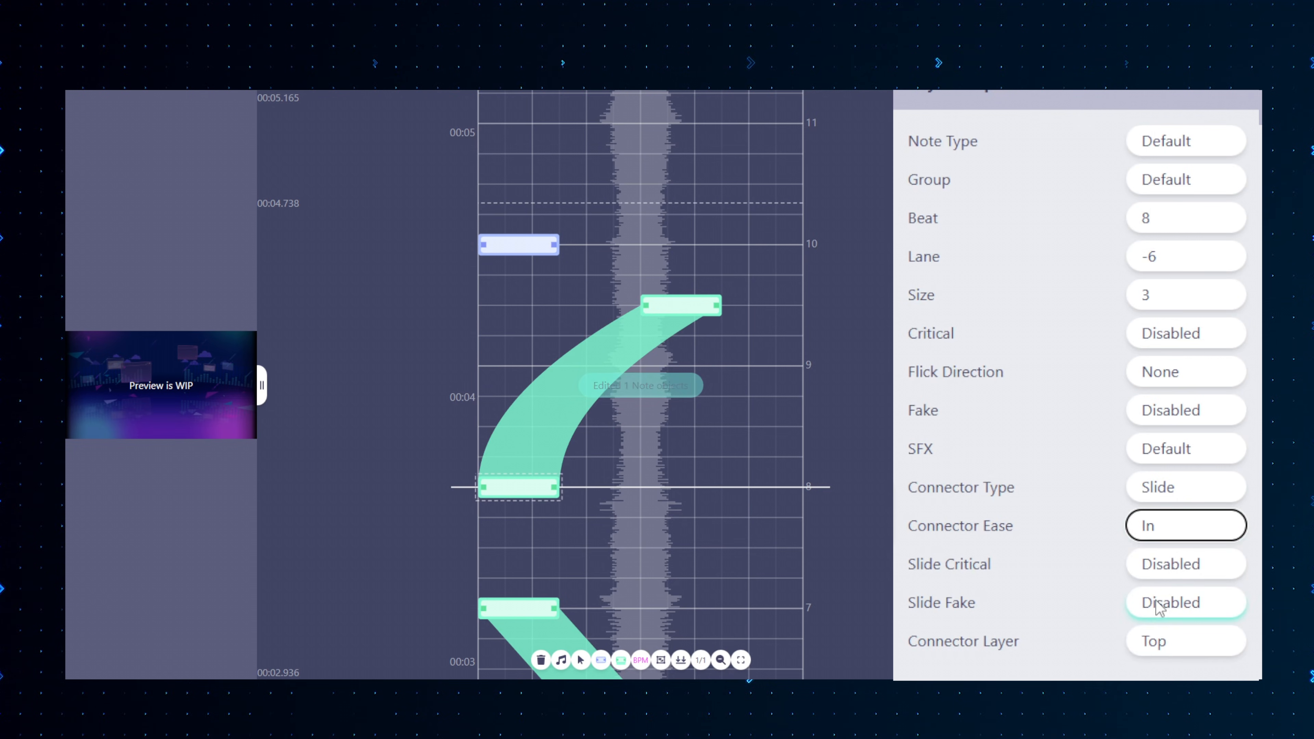
{"action": "left_click", "coordinate": [1159, 530]}
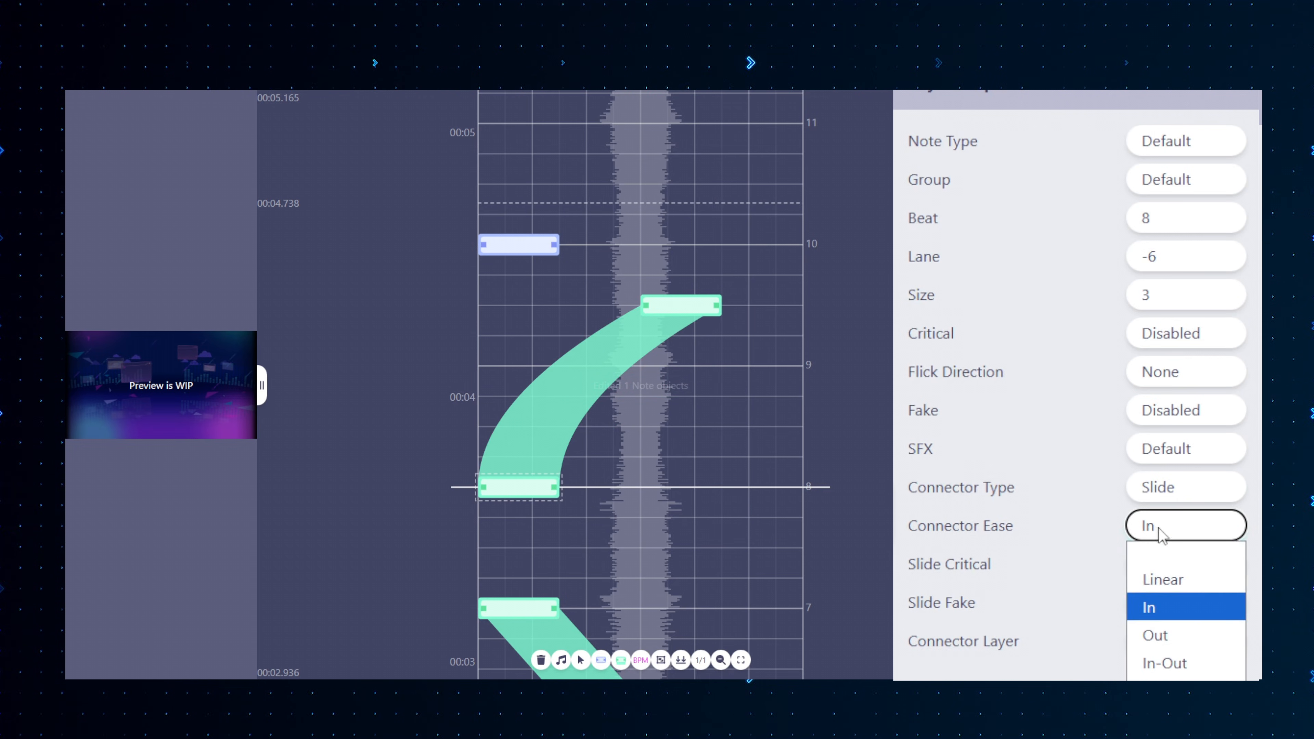
{"action": "left_click", "coordinate": [1160, 638]}
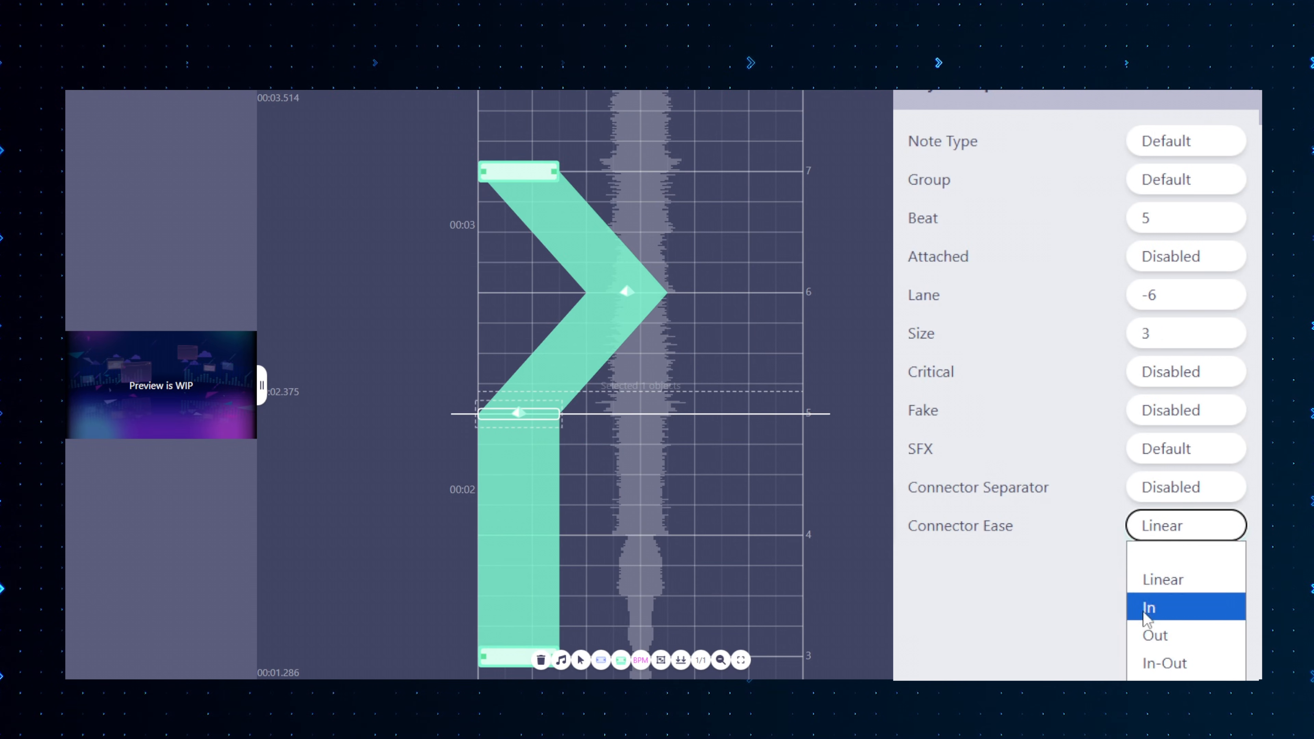
- Try the connector ease options In and Out on the slide's middle point at beat 5
{"action": "left_click", "coordinate": [1144, 612]}
{"action": "left_click", "coordinate": [1162, 531]}
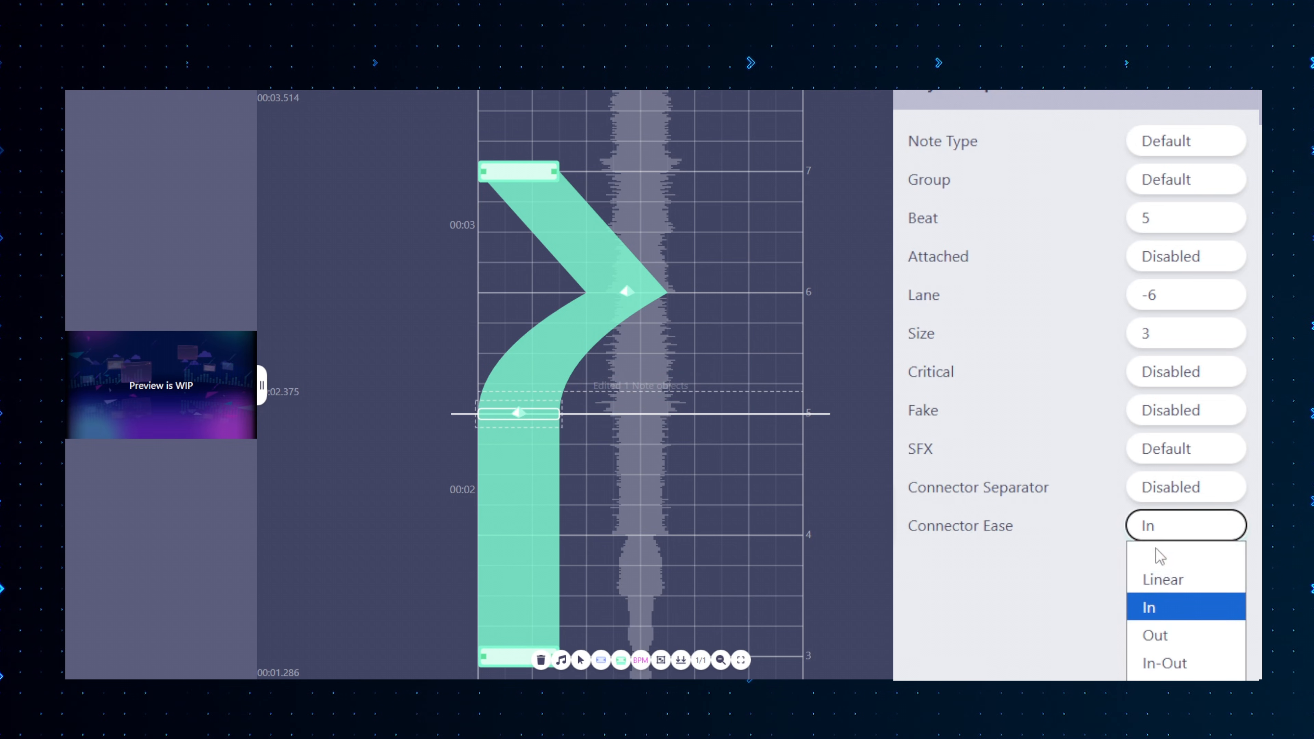
{"action": "left_click", "coordinate": [1159, 623]}
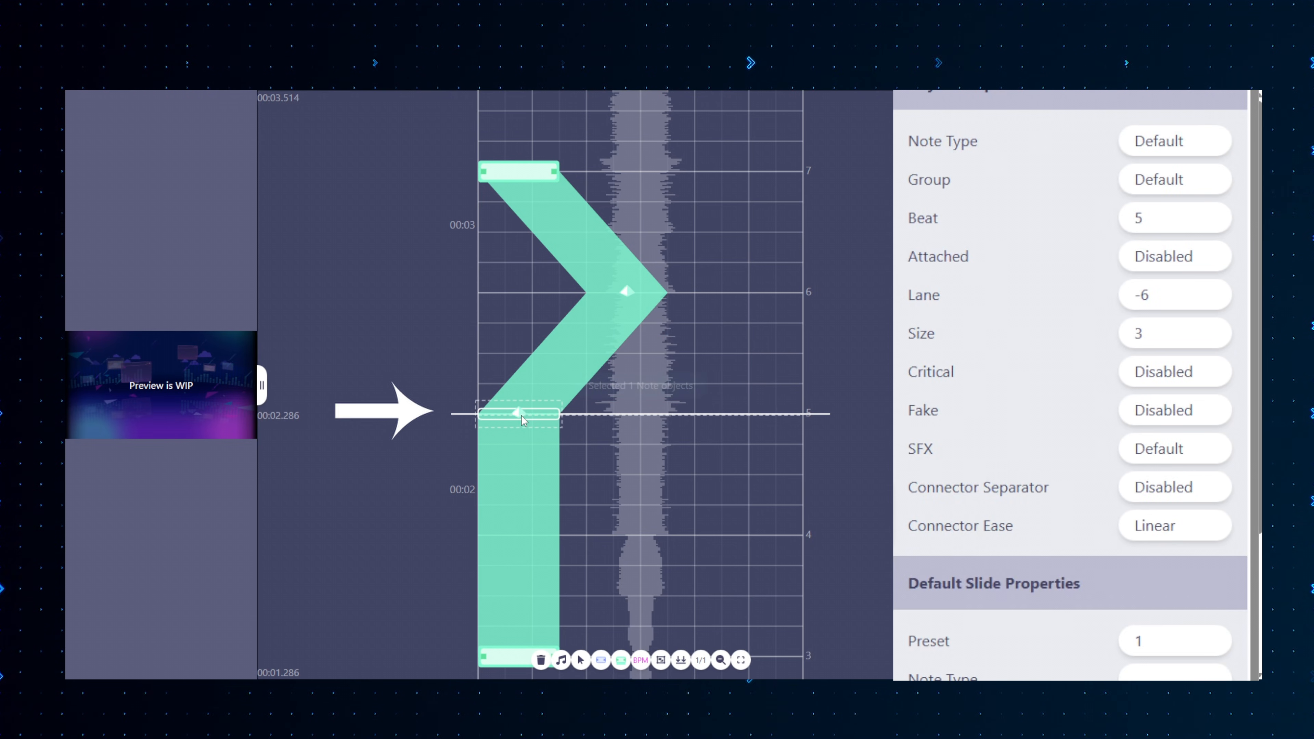
{"action": "left_click", "coordinate": [521, 416]}
{"action": "left_click", "coordinate": [522, 415]}
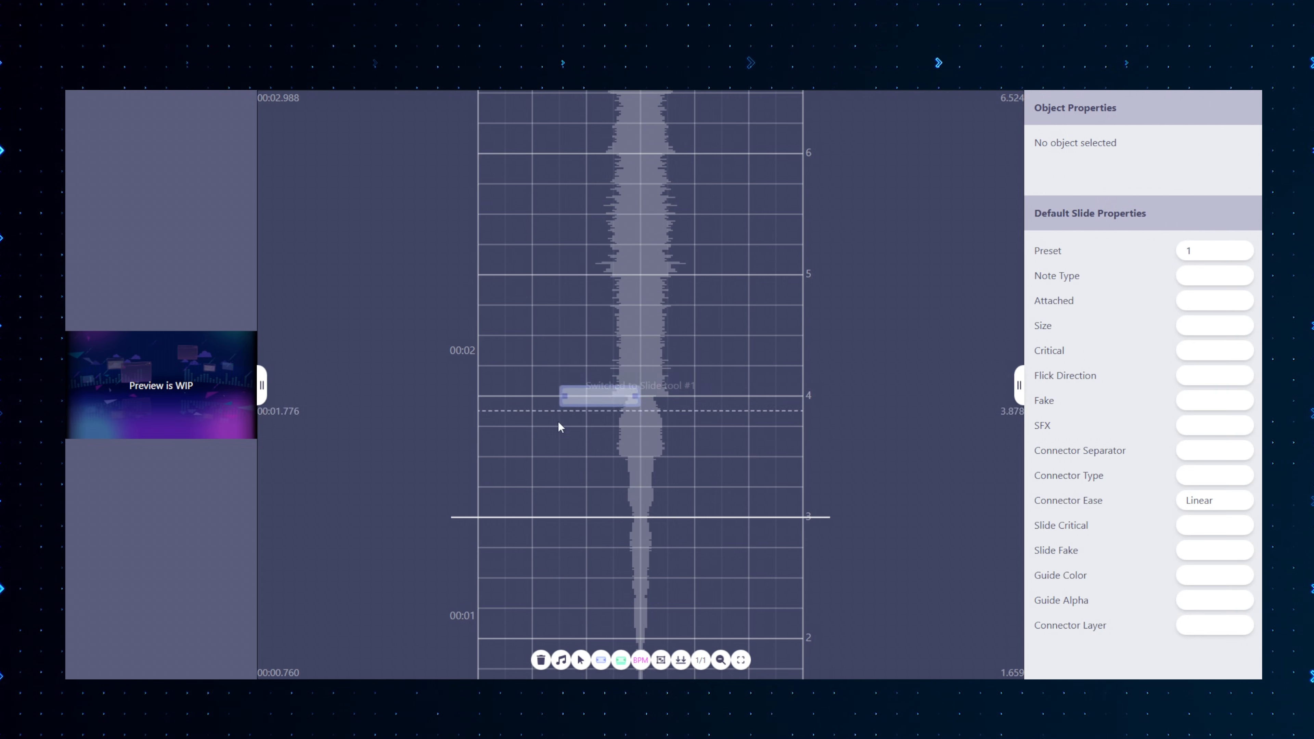
- Create a size 3 slide from beat 3 in lane -6 to beat 5 in lane -2 and change its connector to a green guide
{"action": "left_click", "coordinate": [500, 524]}
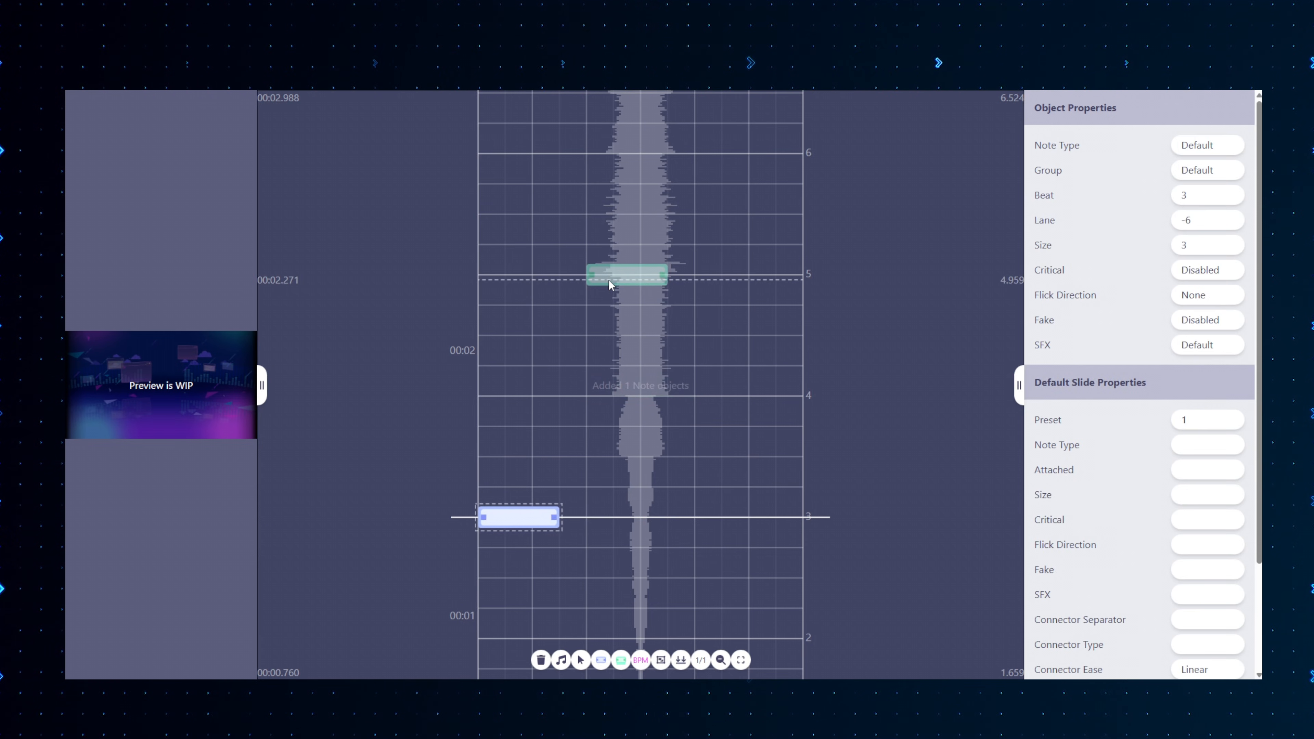
{"action": "left_click", "coordinate": [609, 280]}
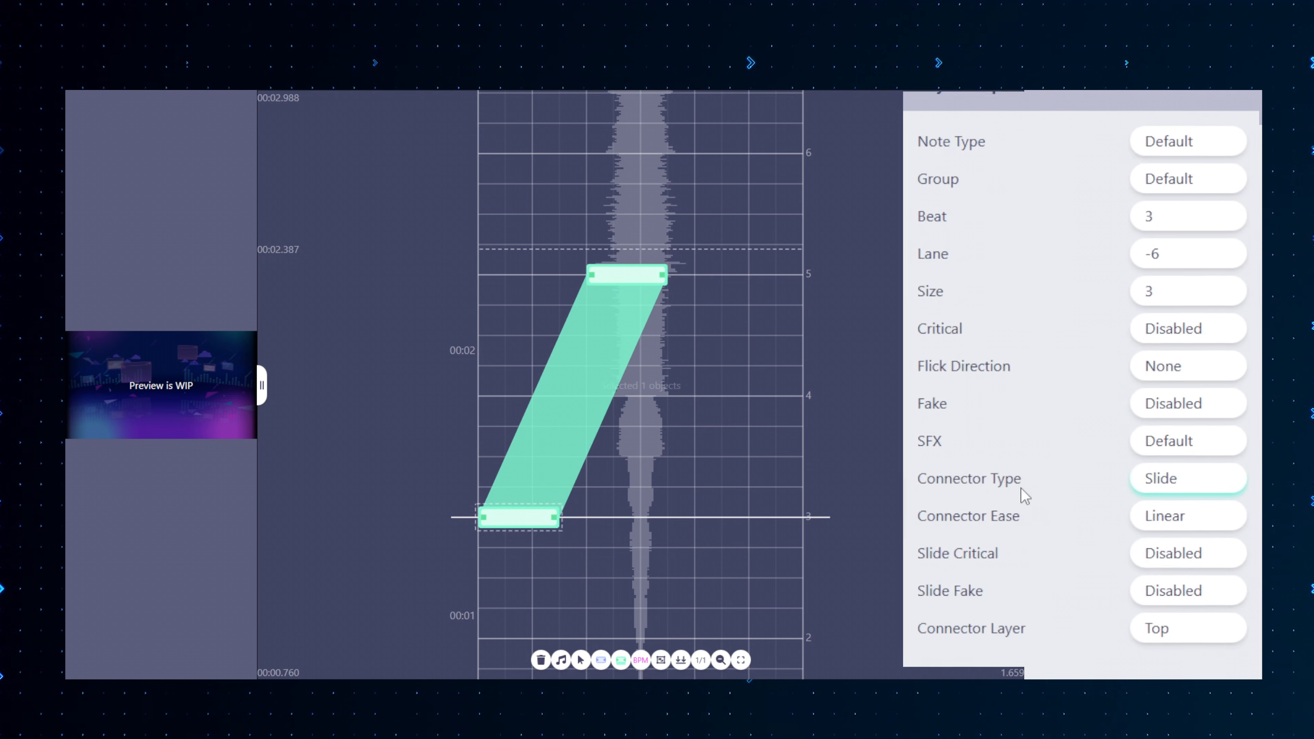
{"action": "left_click", "coordinate": [1216, 489]}
- Select both end notes of the guide and change their note type to Trace, then to Anchor
{"action": "left_click_drag", "start_coordinate": [692, 540], "coordinate": [534, 250]}
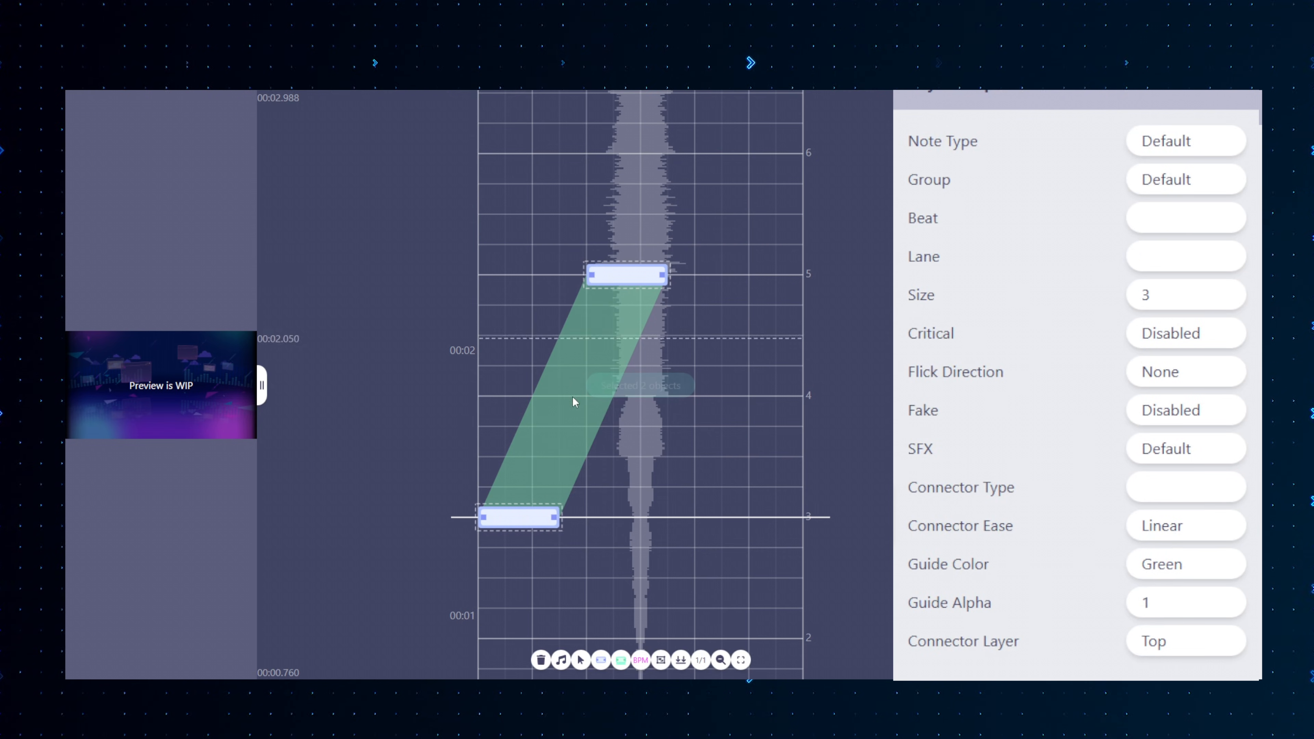
{"action": "left_click", "coordinate": [1177, 139]}
{"action": "left_click", "coordinate": [1151, 219]}
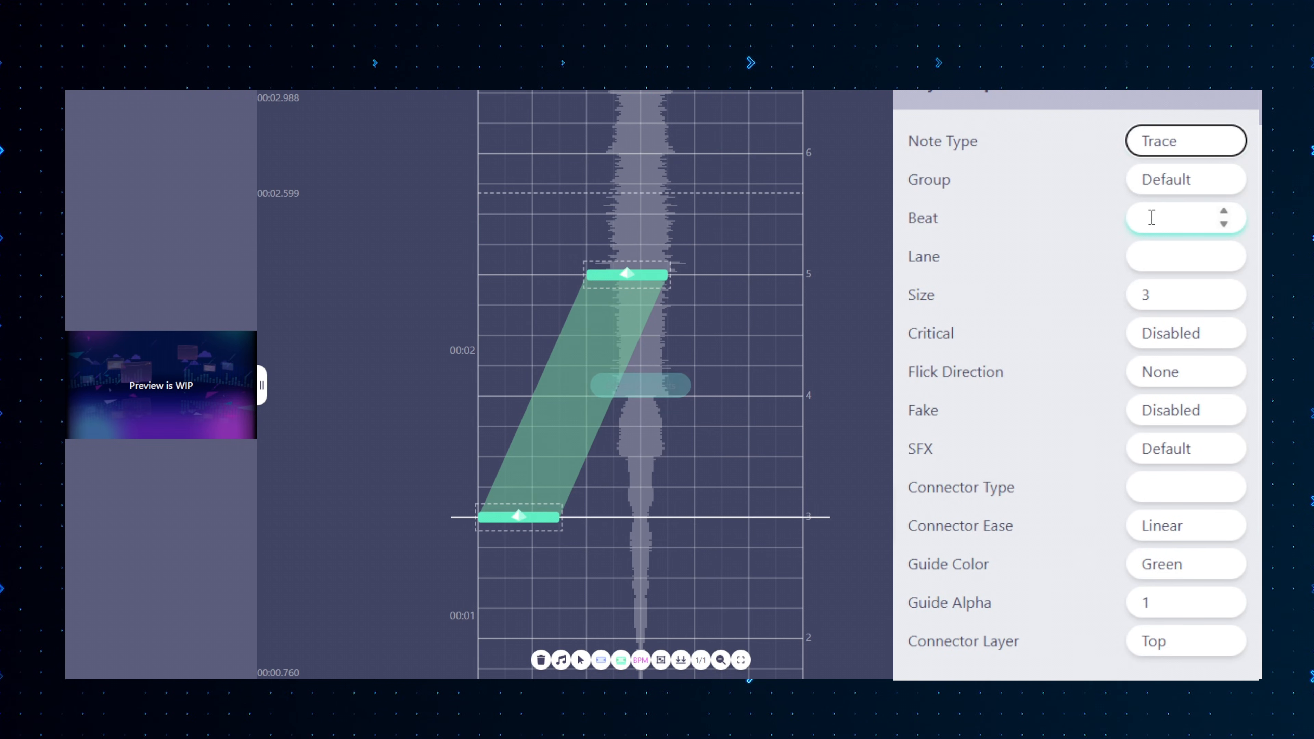
{"action": "left_click", "coordinate": [1192, 150]}
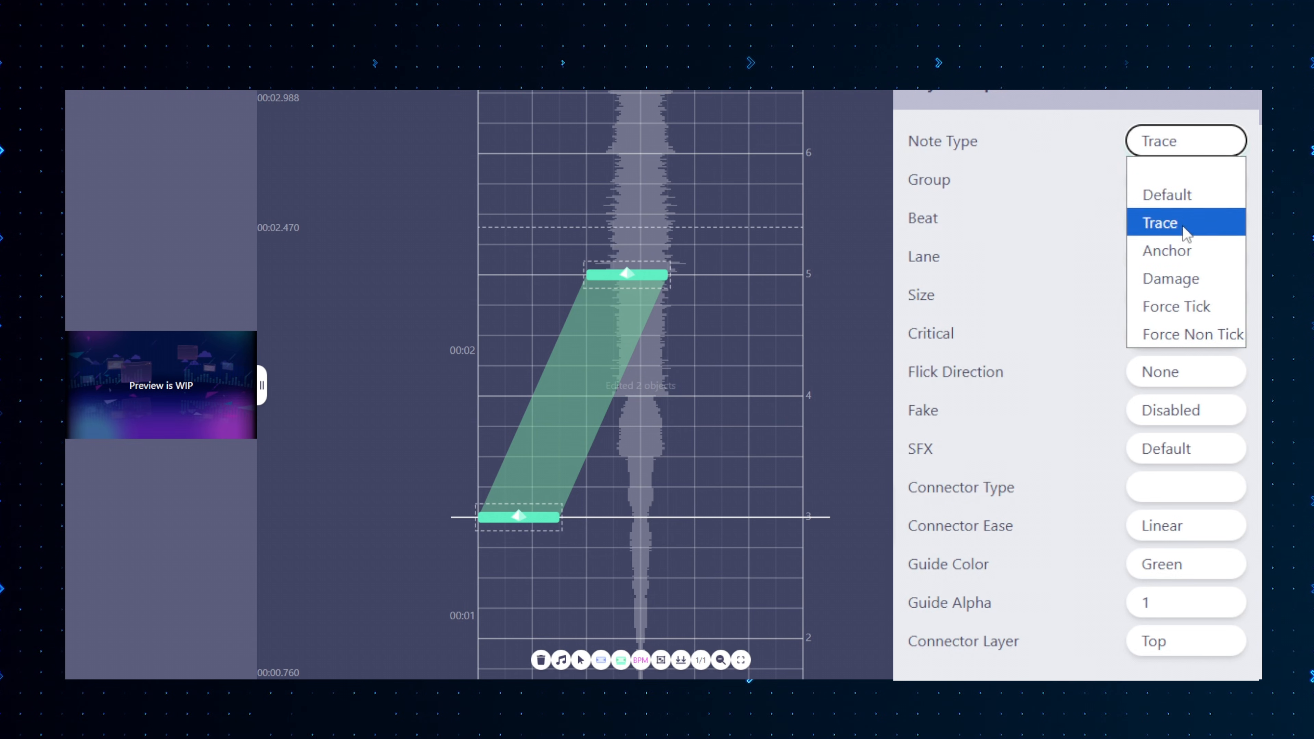
{"action": "left_click", "coordinate": [1213, 257]}
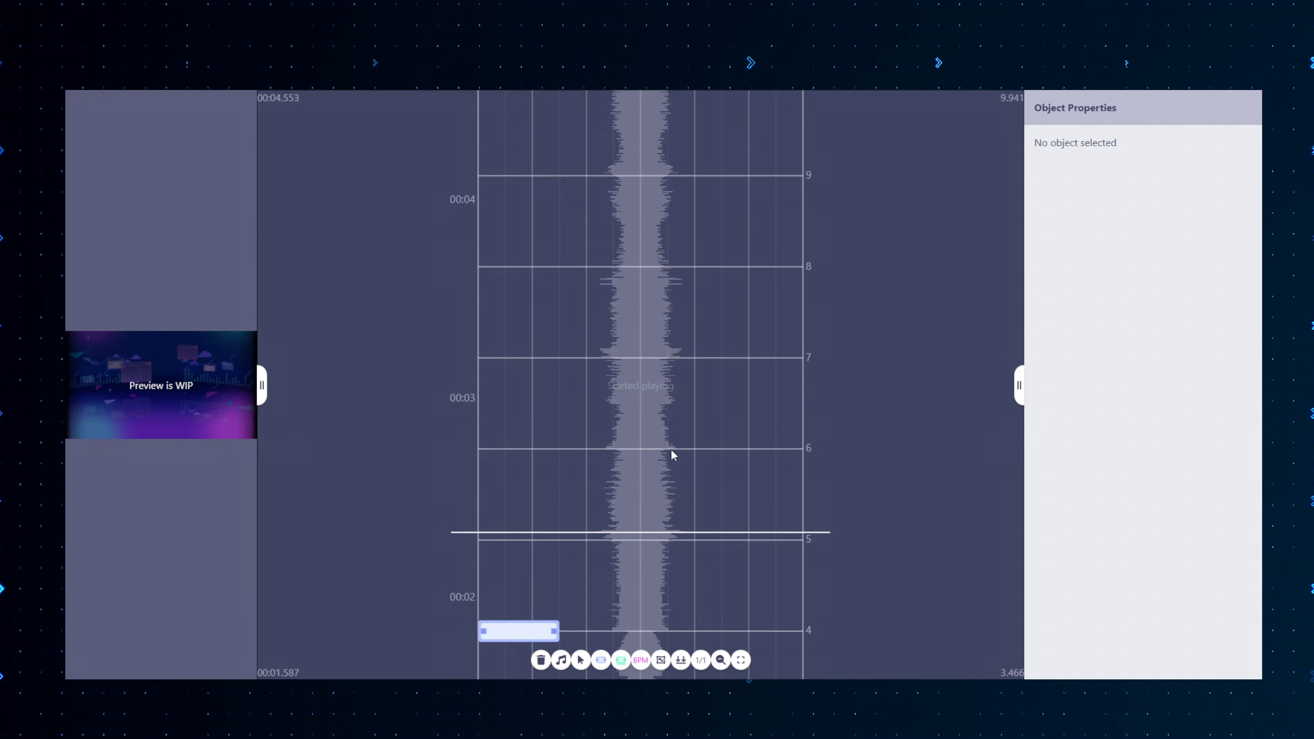
- Stop playback and place a size 3 note at beat 5 in lane -6
{"action": "key", "text": "space"}
{"action": "scroll", "coordinate": [614, 464], "scroll_direction": "down", "scroll_amount": 3}
{"action": "key", "text": "n"}
{"action": "left_click", "coordinate": [492, 422]}
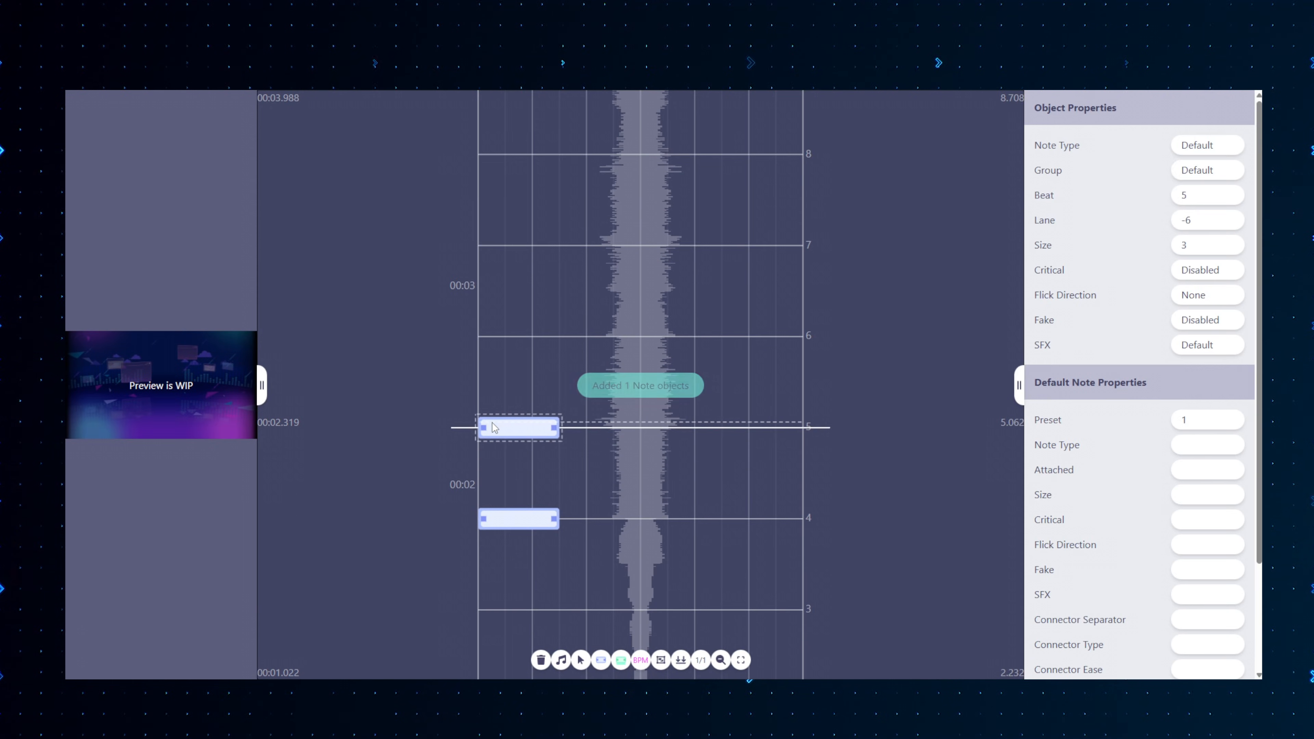
- Replay the song from beat 3, stop it, and add a size 3 note at beat 6 in lane -6
{"action": "key", "text": "v"}
{"action": "left_click", "coordinate": [618, 598]}
{"action": "key", "text": "space"}
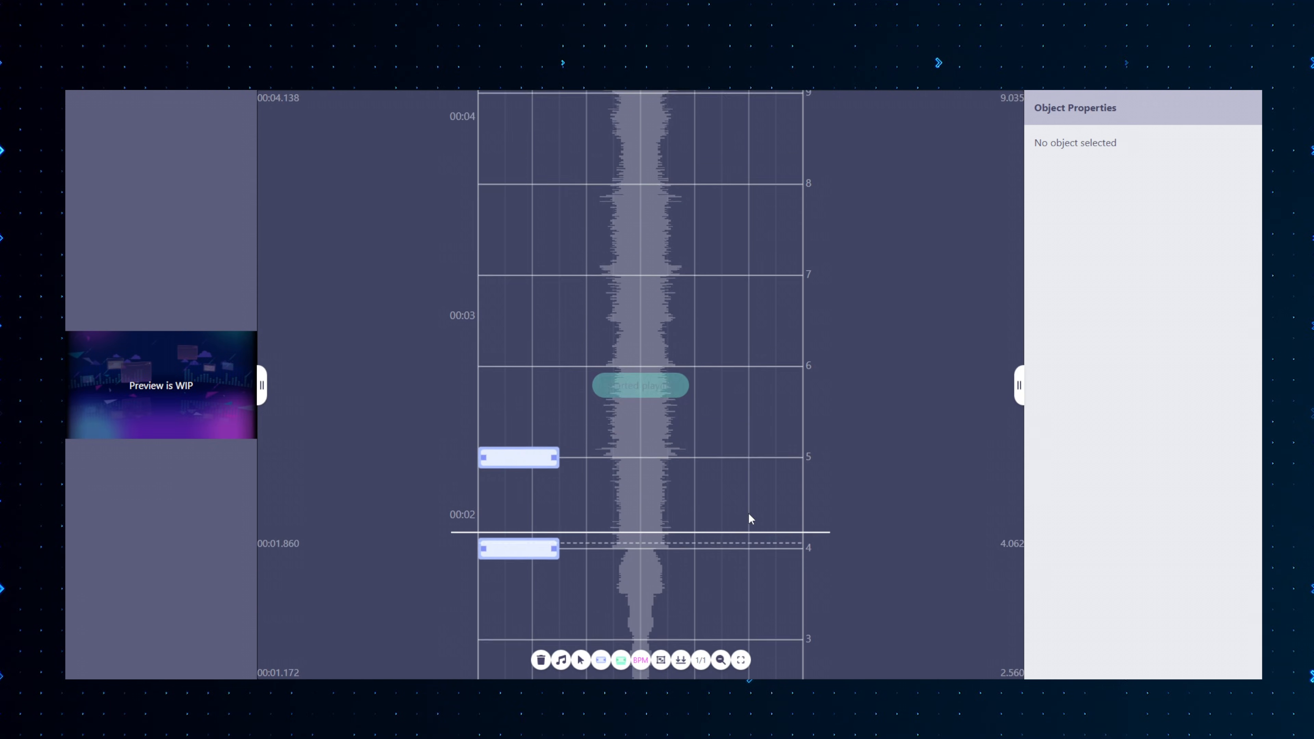
{"action": "key", "text": "space"}
{"action": "scroll", "coordinate": [585, 476], "scroll_direction": "down", "scroll_amount": 4}
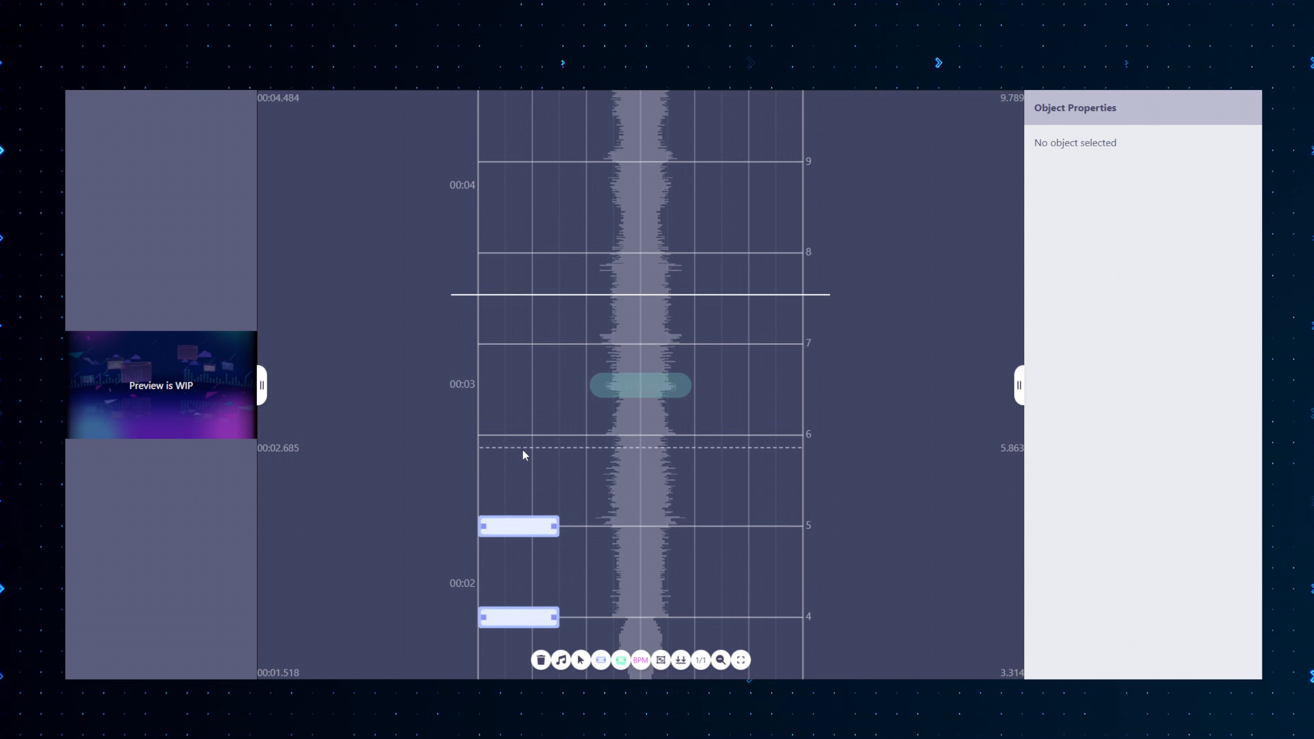
{"action": "key", "text": "v"}
{"action": "key", "text": "n"}
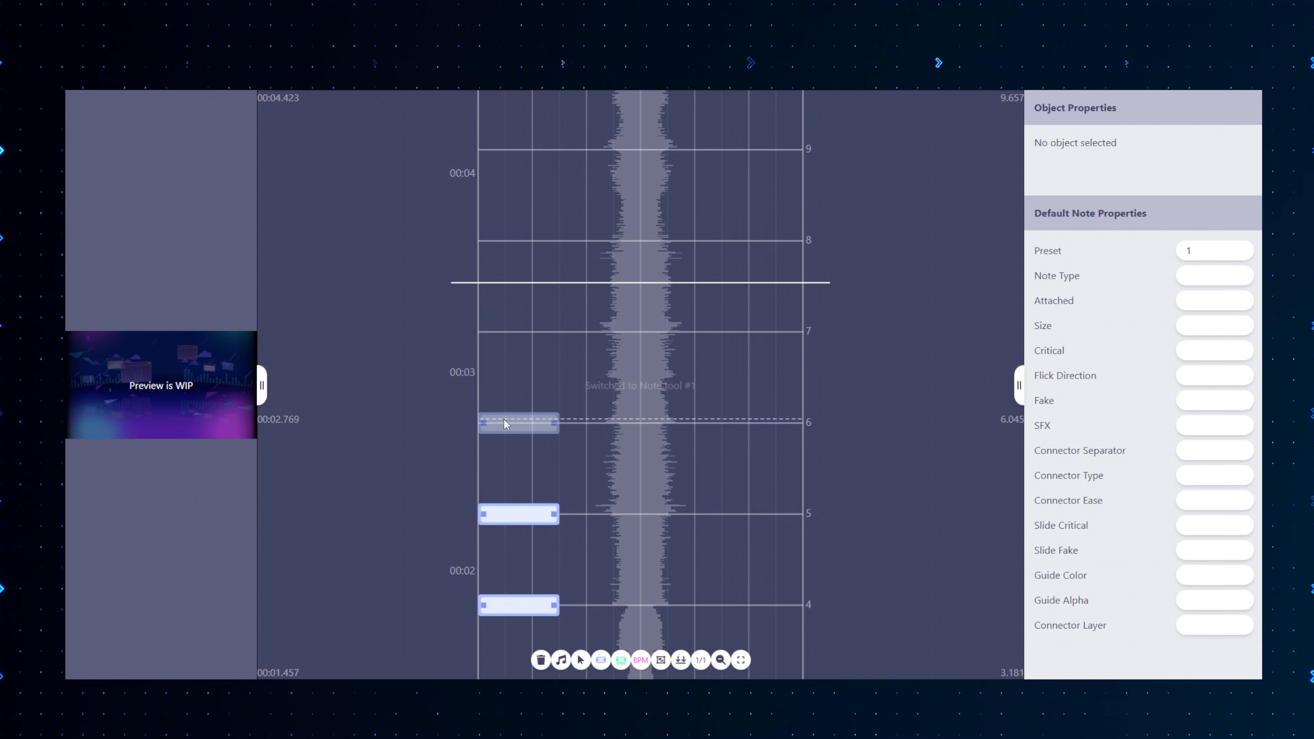
{"action": "left_click", "coordinate": [501, 422]}
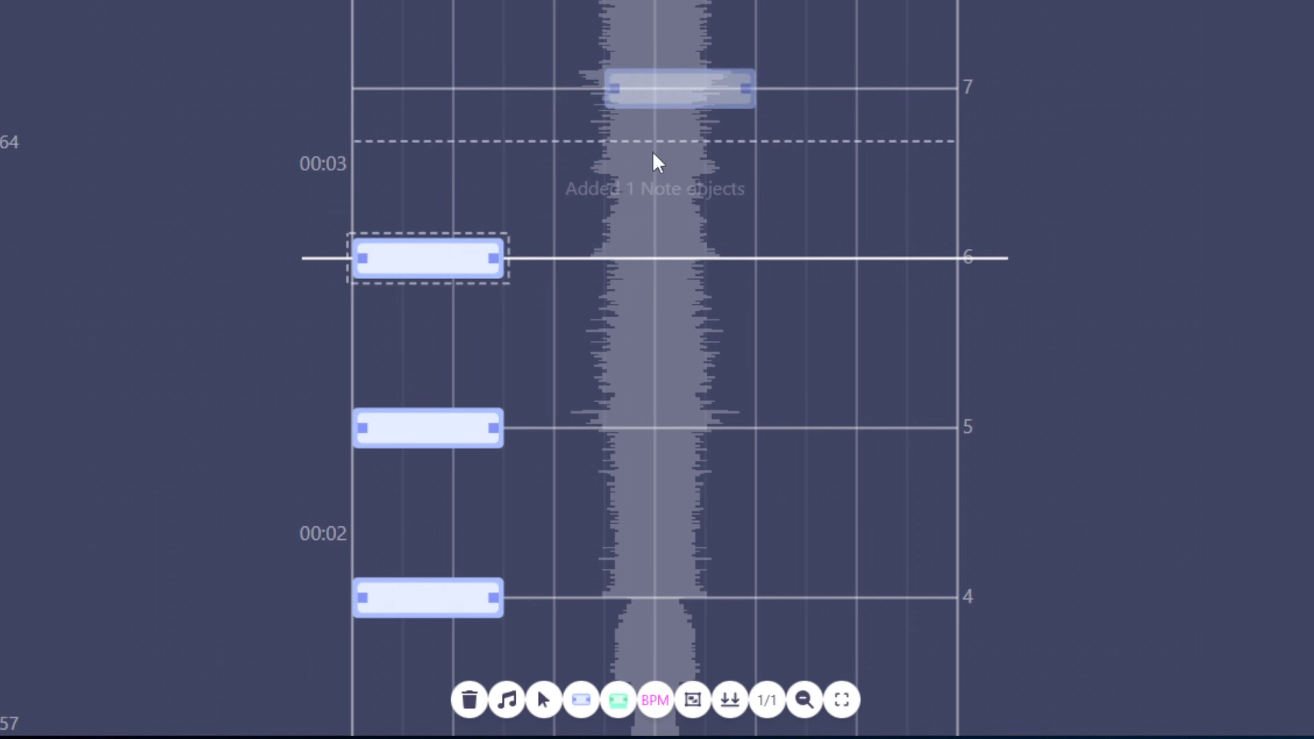
- Switch the beat division to 1/2 and add notes at beats 6.5 and 7 in lane -6
{"action": "left_click", "coordinate": [701, 661]}
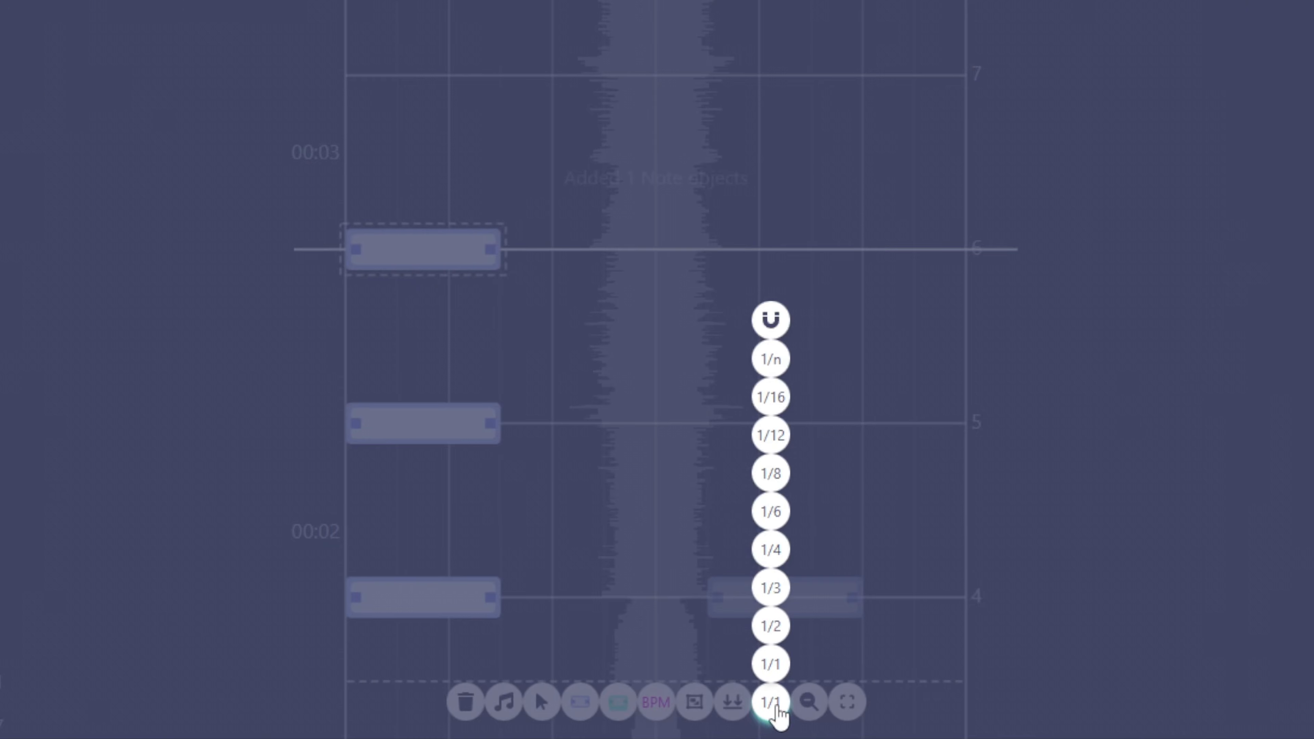
{"action": "left_click", "coordinate": [771, 626]}
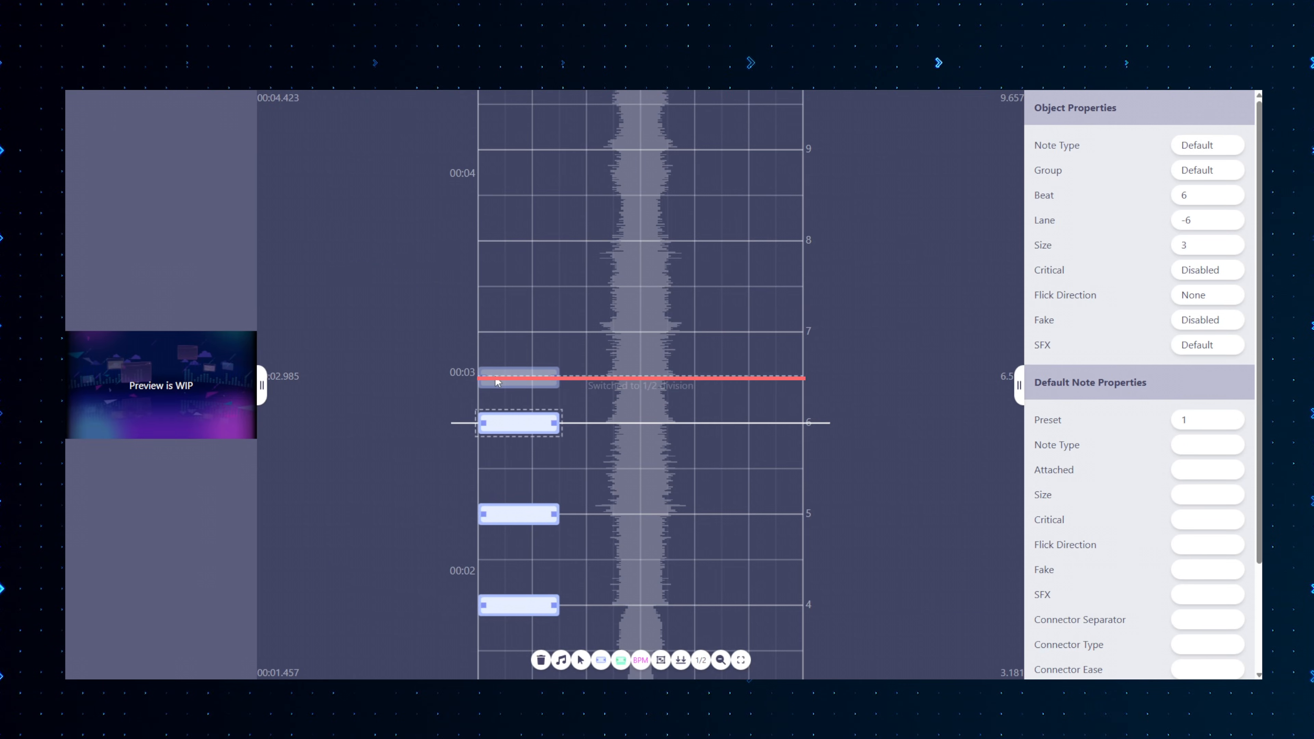
{"action": "left_click", "coordinate": [497, 382]}
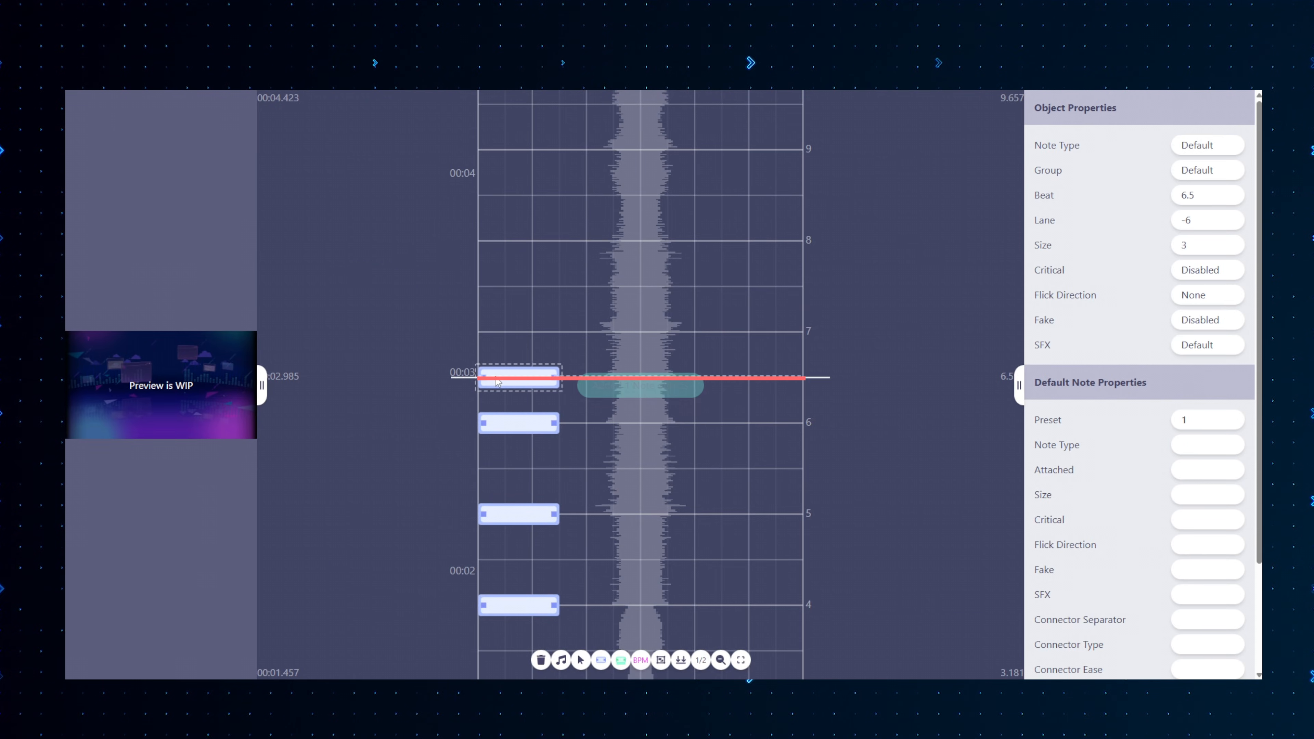
{"action": "left_click", "coordinate": [494, 340]}
- Deselect the notes and play the song from beat 3.5 to check their rhythm
{"action": "key", "text": "s"}
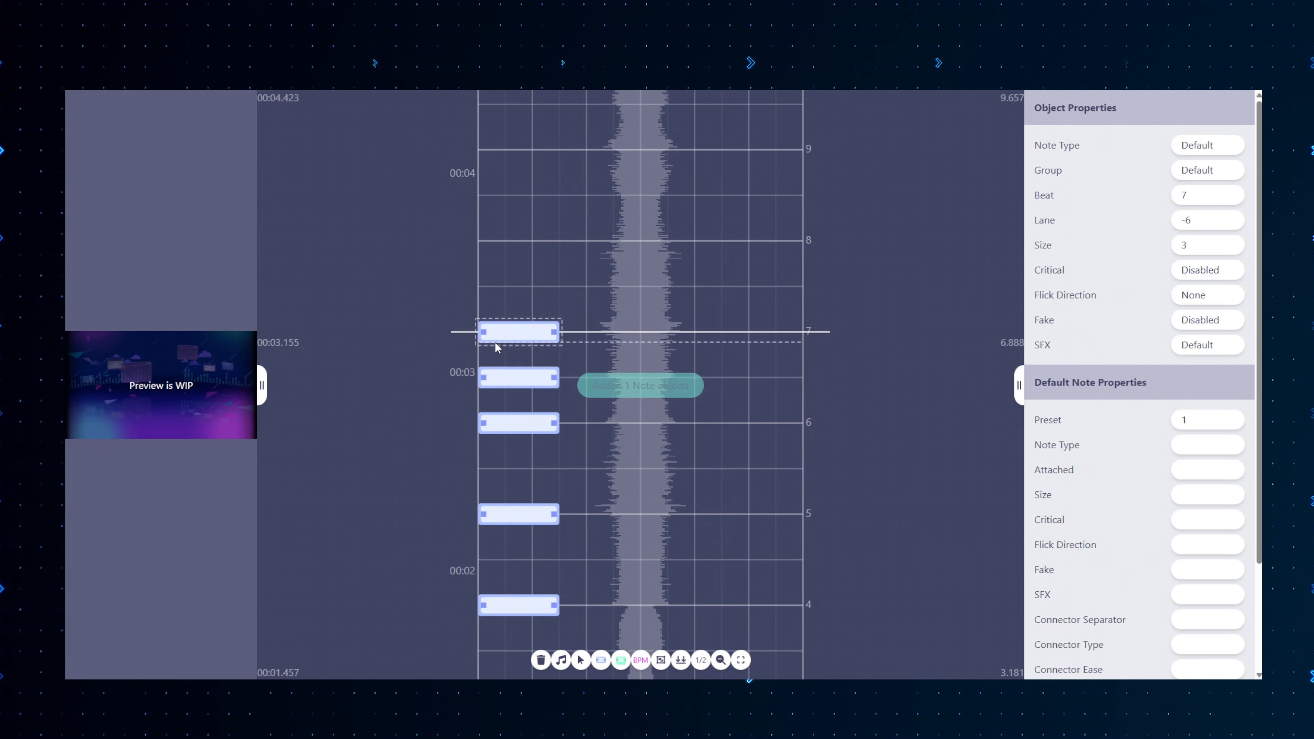
{"action": "scroll", "coordinate": [559, 385], "scroll_direction": "down", "scroll_amount": 4}
{"action": "left_click", "coordinate": [630, 462]}
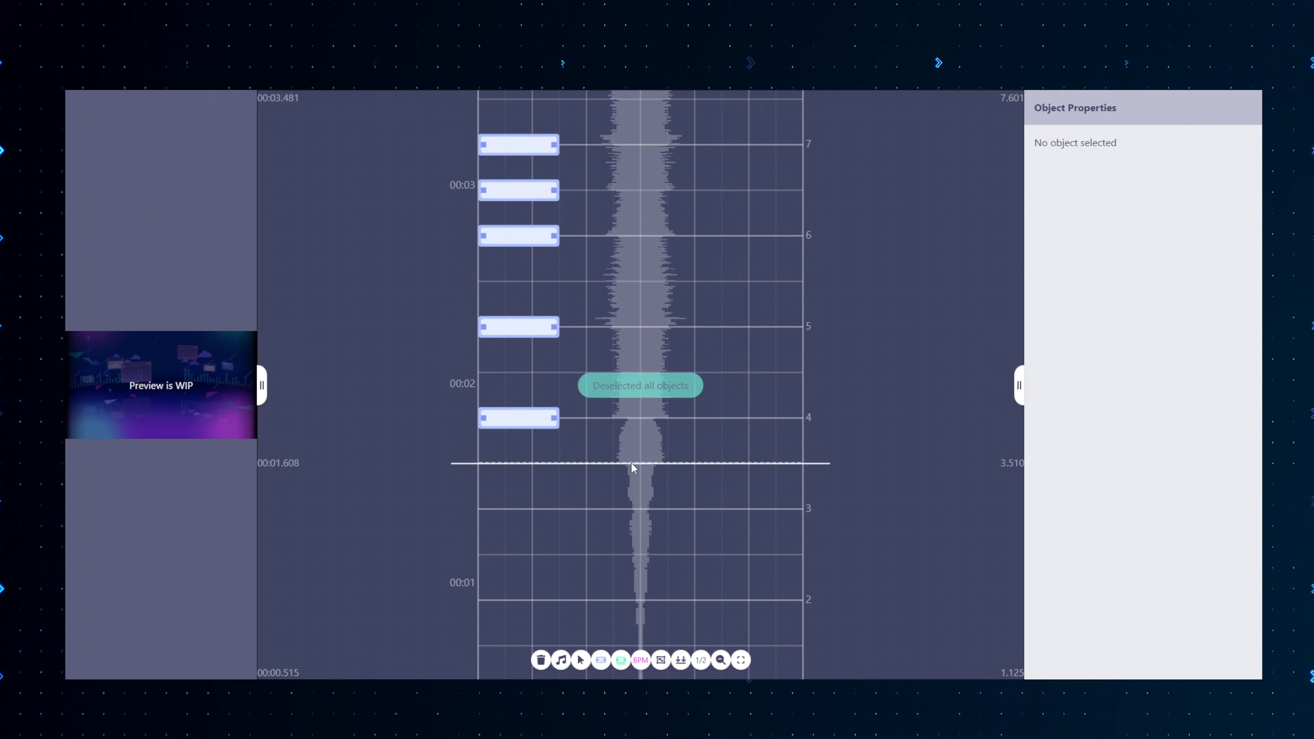
{"action": "key", "text": "space"}
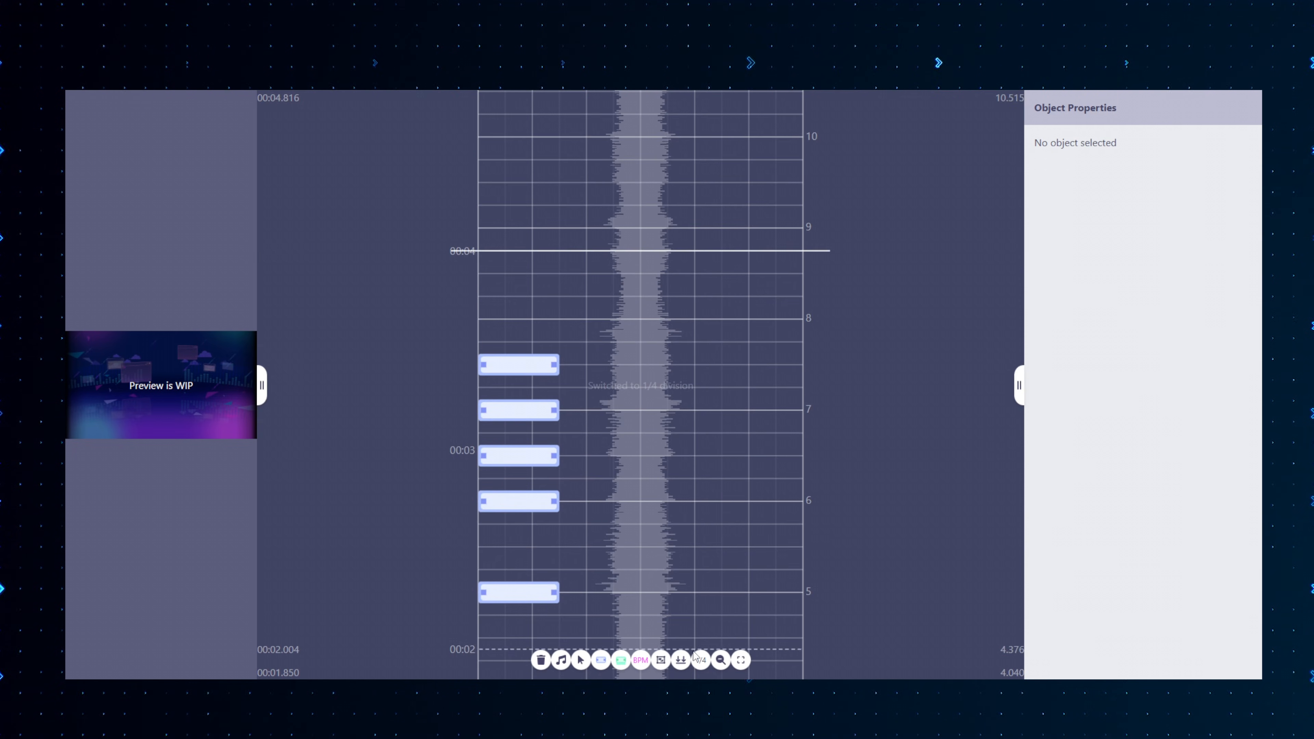
- Try the 1/3 and 1/6 beat divisions on the timeline grid
{"action": "left_click", "coordinate": [698, 657]}
{"action": "left_click", "coordinate": [699, 601]}
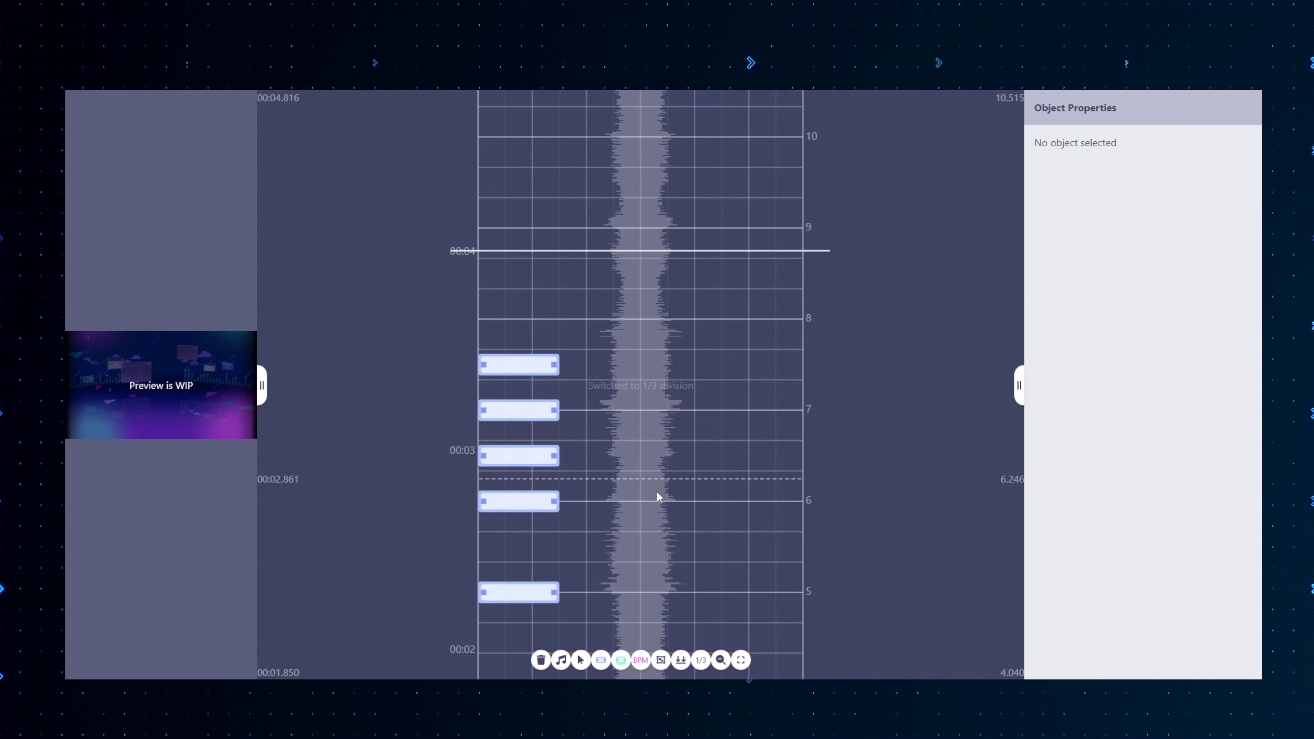
{"action": "left_click", "coordinate": [701, 660]}
{"action": "left_click", "coordinate": [700, 560]}
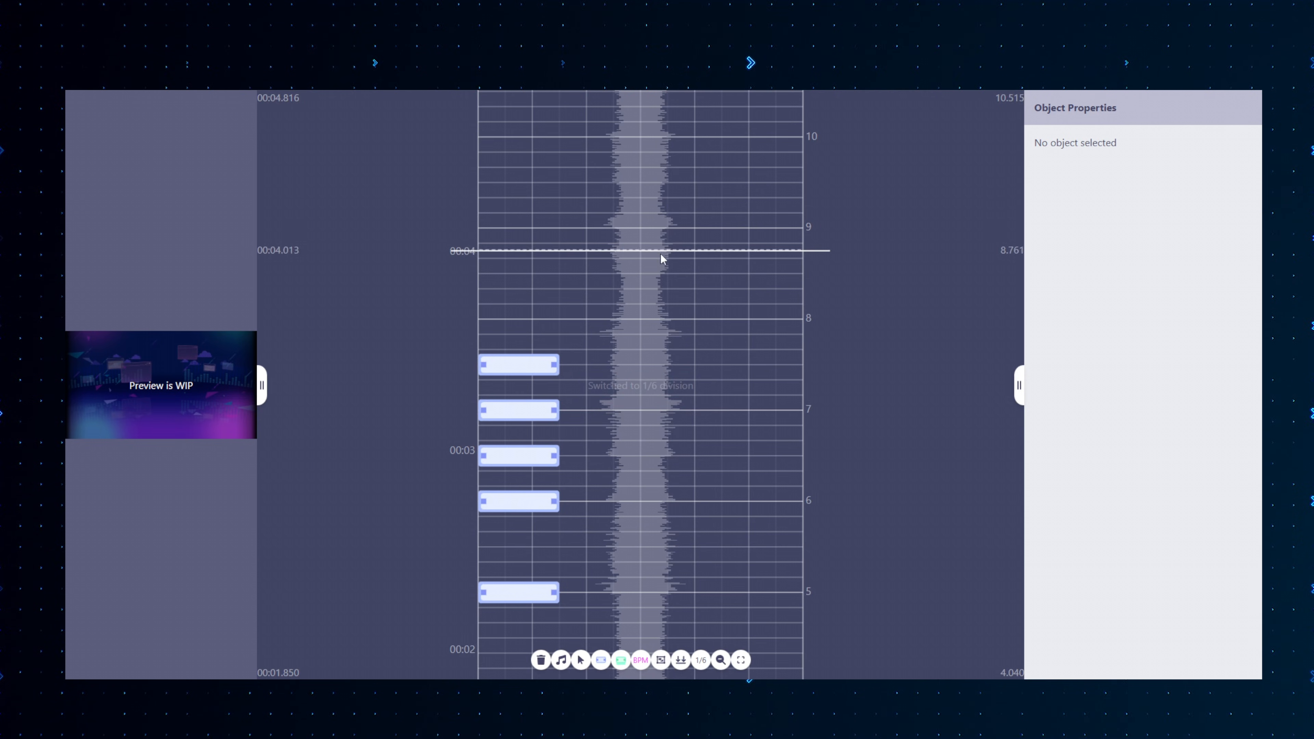
{"action": "left_click", "coordinate": [700, 660]}
{"action": "left_click", "coordinate": [711, 558]}
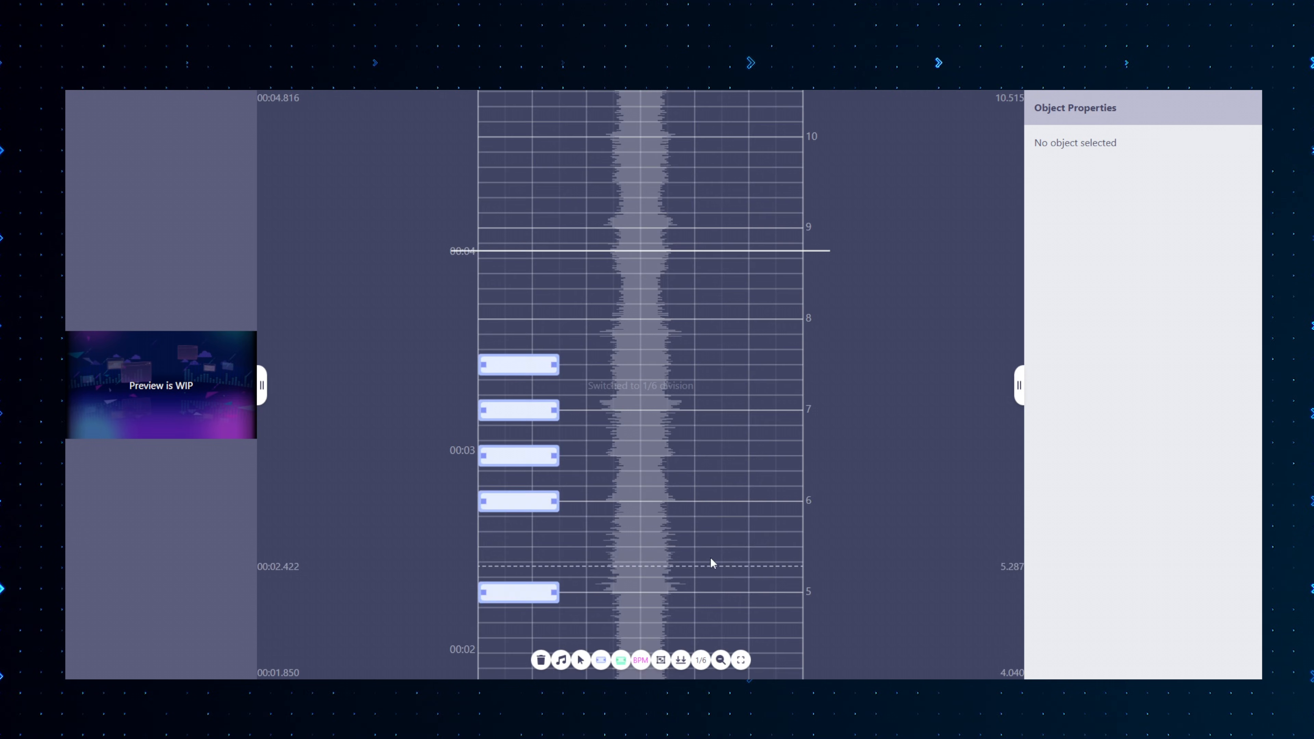
- Set the beat division of the timeline grid to 1/2
{"action": "left_click", "coordinate": [707, 657]}
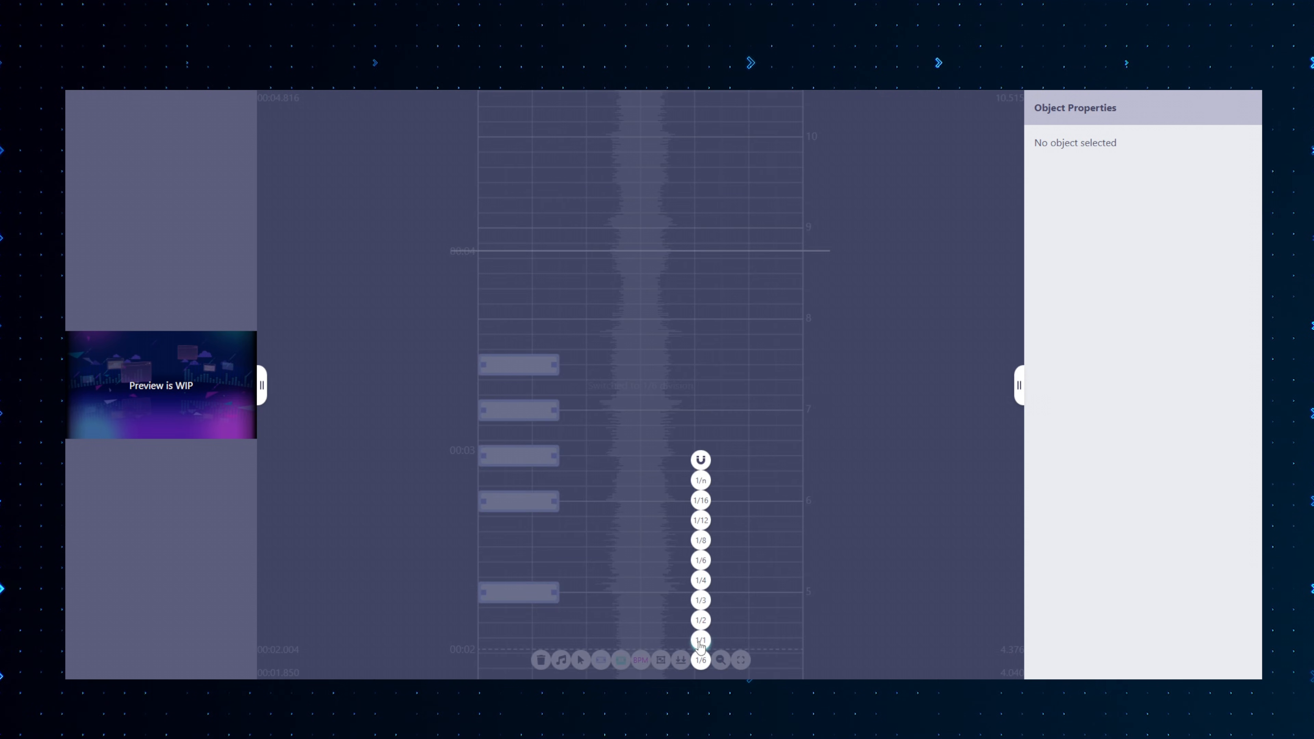
{"action": "left_click", "coordinate": [700, 620]}
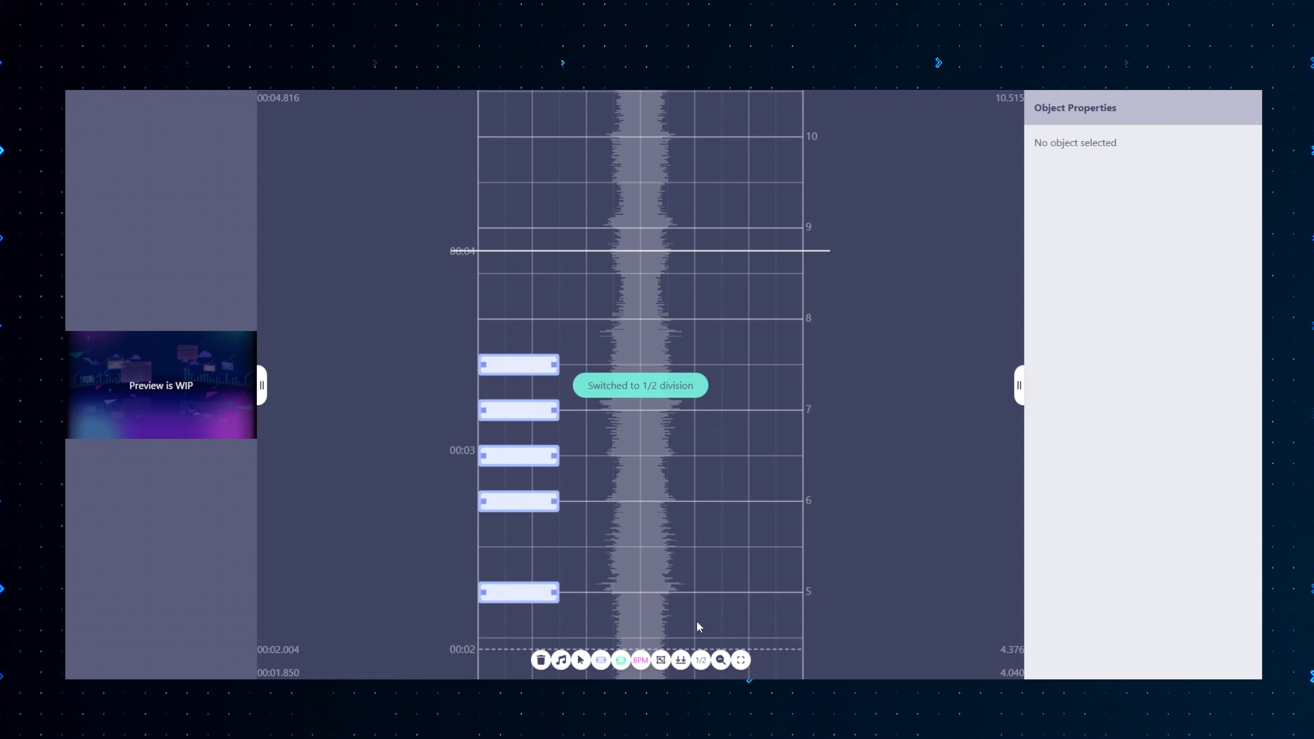
{"action": "scroll", "coordinate": [652, 466], "scroll_direction": "down", "scroll_amount": 3}
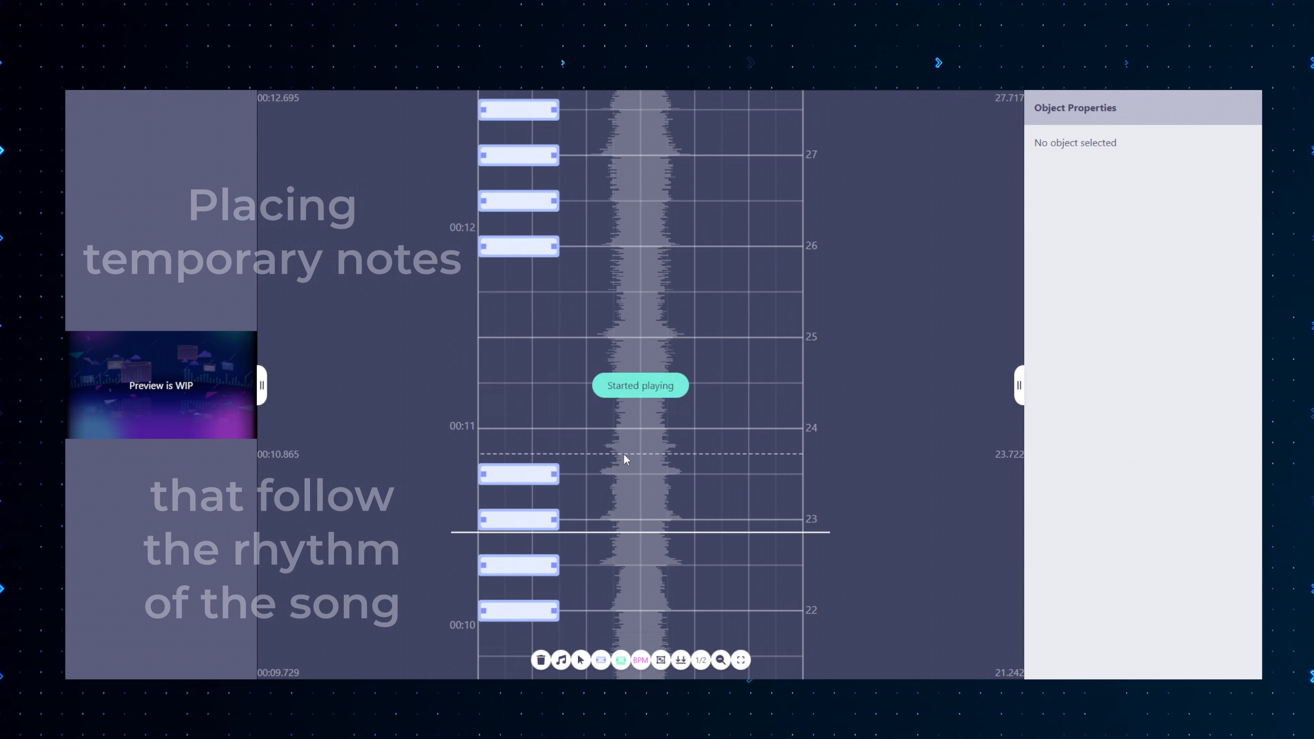
- Play the song onward in sections and add notes in lane -6 that follow its rhythm, up to beat 38
{"action": "key", "text": "space"}
{"action": "left_click", "coordinate": [505, 402]}
{"action": "left_click", "coordinate": [505, 356]}
{"action": "left_click", "coordinate": [505, 312]}
{"action": "left_click", "coordinate": [506, 269]}
{"action": "key", "text": "space"}
{"action": "left_click", "coordinate": [505, 305]}
{"action": "left_click", "coordinate": [504, 449]}
{"action": "left_click", "coordinate": [505, 361]}
{"action": "key", "text": "space"}
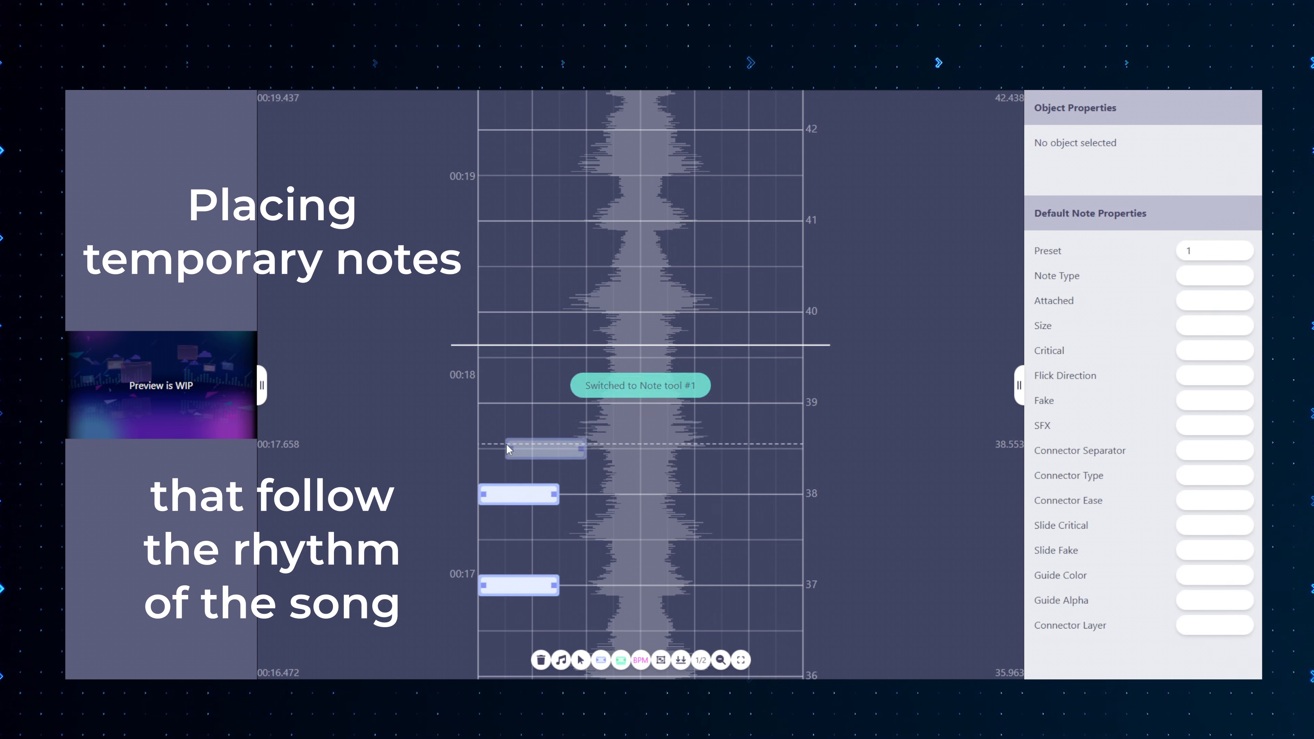
- Continue the temporary notes in lane -6 through beat 39.5 and switch the beat division to 1/4
{"action": "left_click", "coordinate": [536, 446]}
{"action": "left_click", "coordinate": [518, 358]}
{"action": "key", "text": "space"}
{"action": "left_click_drag", "start_coordinate": [536, 430], "coordinate": [520, 382]}
{"action": "left_click", "coordinate": [700, 661]}
{"action": "key", "text": "space"}
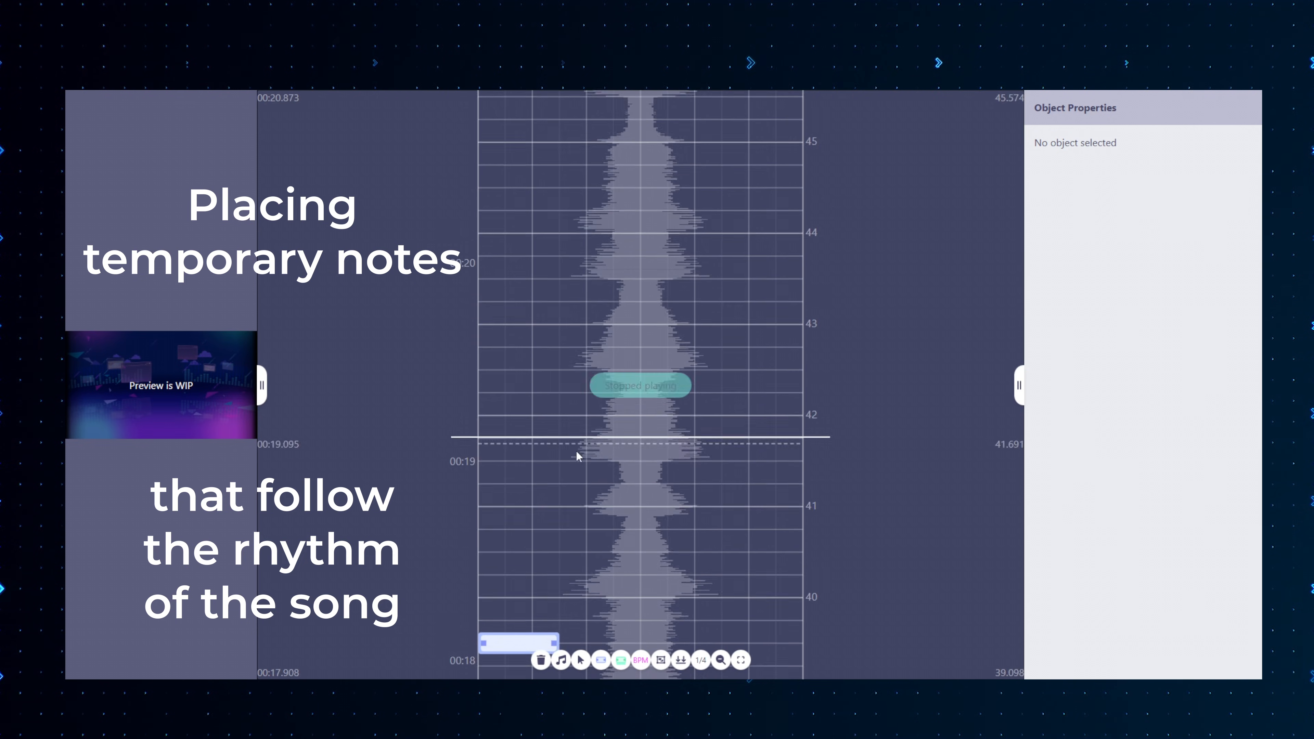
- Add further lane -6 notes on the 1/4 grid after beat 40, playing the song between placements to match its rhythm
{"action": "left_click", "coordinate": [520, 503]}
{"action": "left_click", "coordinate": [520, 435]}
{"action": "key", "text": "space"}
{"action": "left_click_drag", "start_coordinate": [520, 581], "coordinate": [520, 604]}
{"action": "key", "text": "space"}
{"action": "left_click", "coordinate": [538, 449]}
{"action": "key", "text": "space"}
- Extend the temporary lane -6 notes on the off-beats up to beat 48.5 and play the song to check them
{"action": "left_click", "coordinate": [519, 529]}
{"action": "left_click", "coordinate": [520, 483]}
{"action": "key", "text": "space"}
{"action": "left_click_drag", "start_coordinate": [520, 483], "coordinate": [518, 428]}
{"action": "left_click", "coordinate": [520, 496]}
{"action": "left_click", "coordinate": [543, 451]}
{"action": "key", "text": "space"}
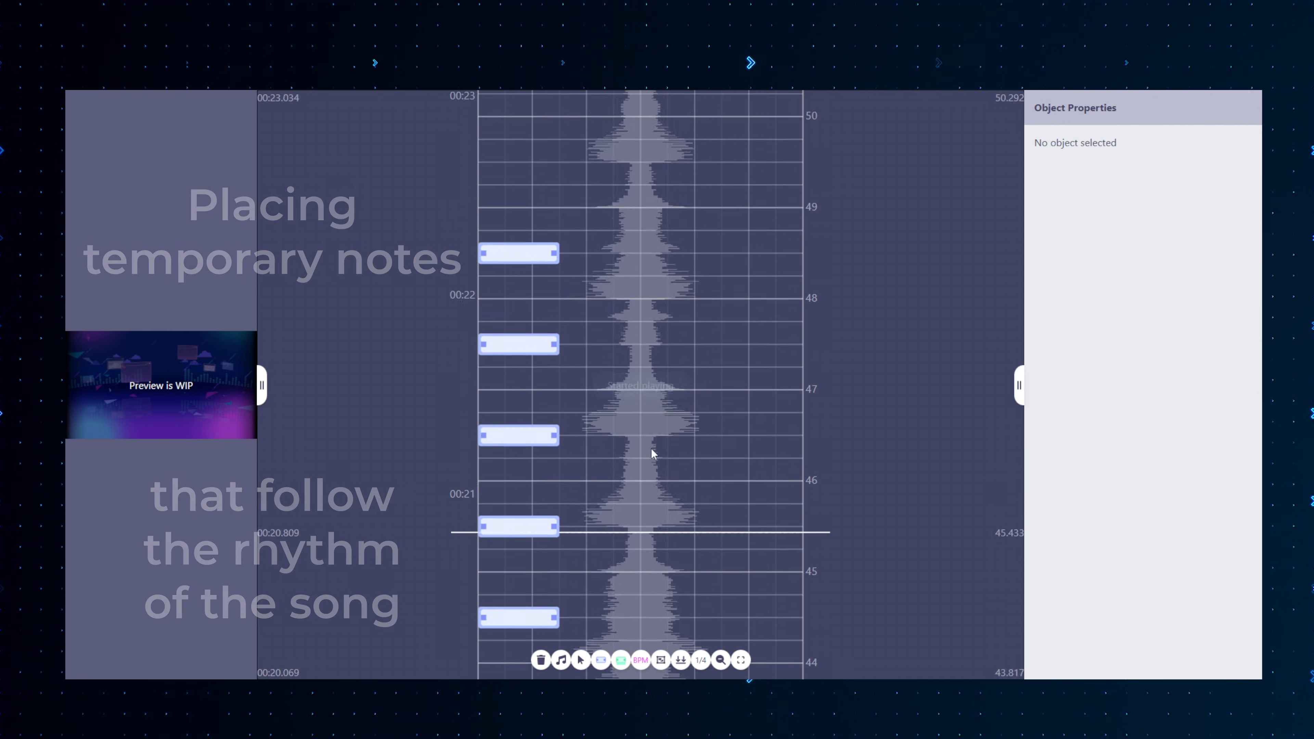
{"action": "key", "text": "space"}
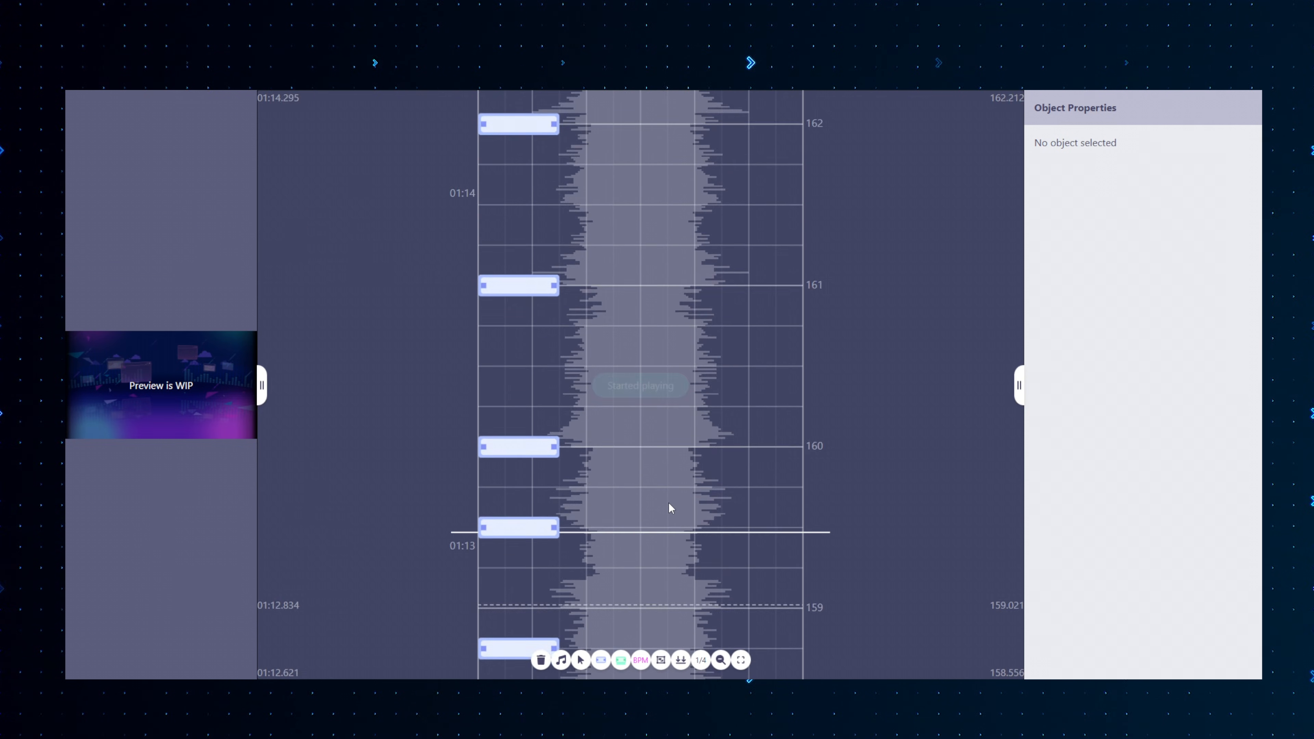
- Jump back to the start of the chart and move the notes at beats 4 and 5 to lane 3
{"action": "right_click", "coordinate": [681, 660]}
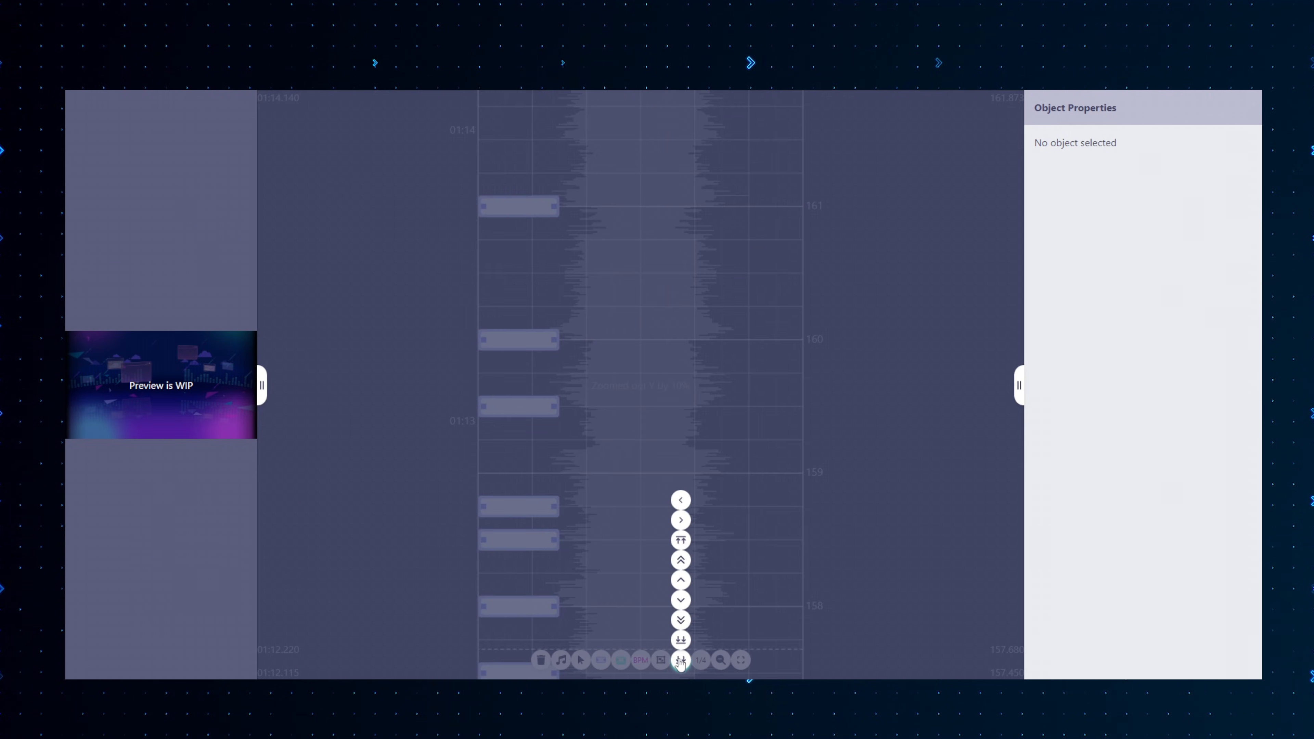
{"action": "left_click", "coordinate": [681, 660]}
{"action": "scroll", "coordinate": [705, 495], "scroll_direction": "up", "scroll_amount": 5}
{"action": "scroll", "coordinate": [705, 501], "scroll_direction": "up", "scroll_amount": 4}
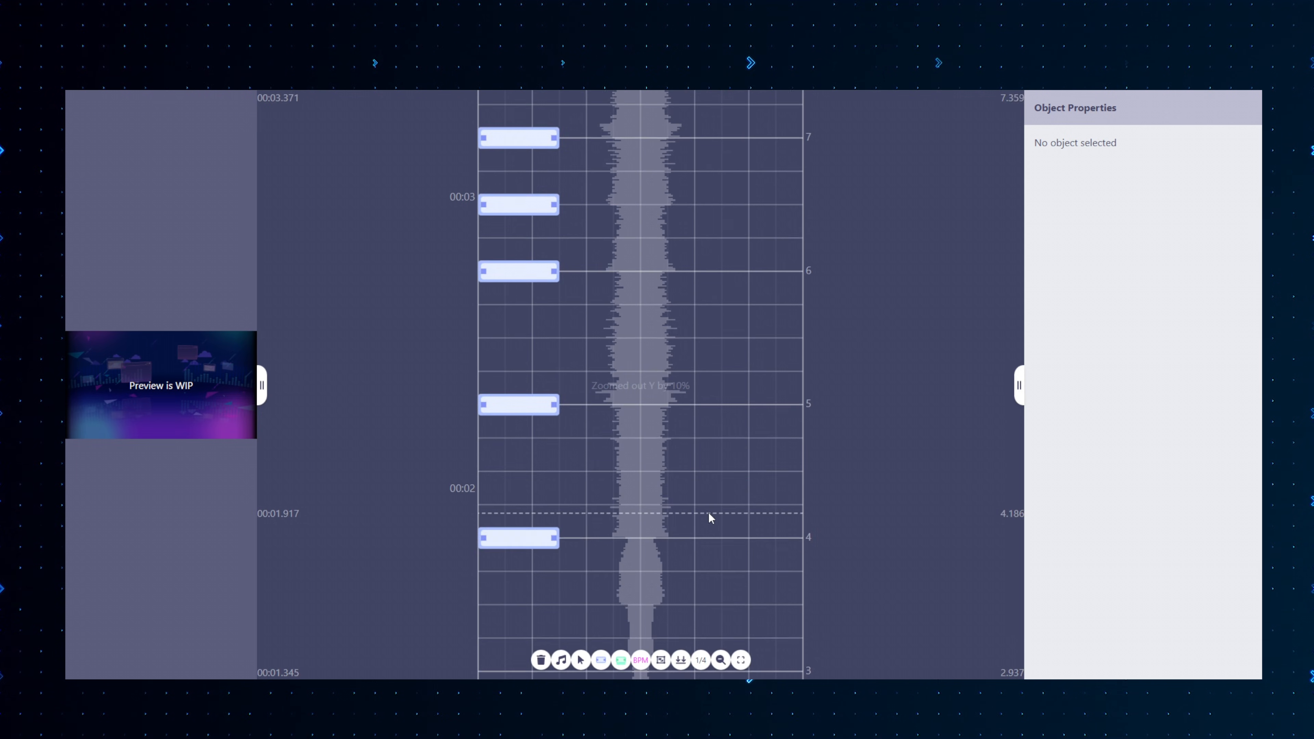
{"action": "left_click_drag", "start_coordinate": [533, 540], "coordinate": [612, 546]}
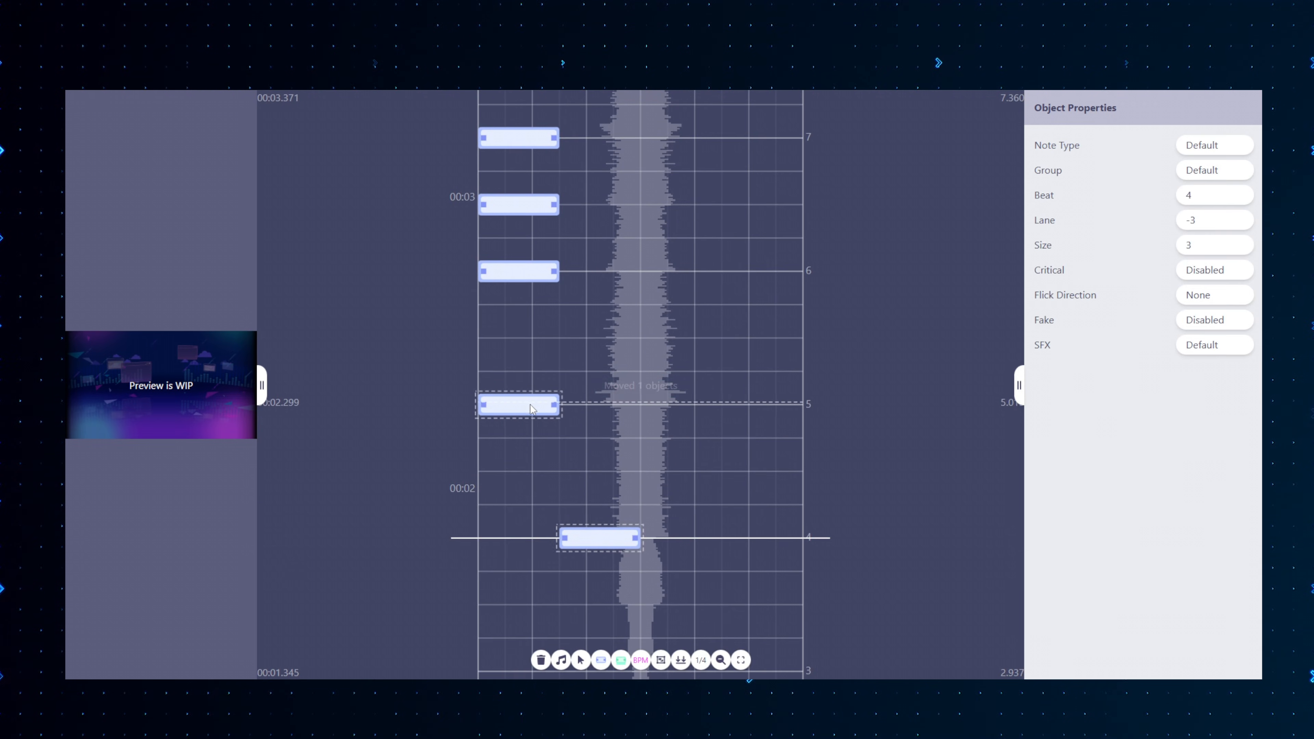
{"action": "left_click_drag", "start_coordinate": [525, 406], "coordinate": [673, 418]}
{"action": "left_click_drag", "start_coordinate": [771, 419], "coordinate": [771, 420]}
{"action": "left_click_drag", "start_coordinate": [575, 539], "coordinate": [730, 538]}
- Move the beat 6 note to lane 3, the beat 6.5 note to lane 0 and the beat 7 note to lane -3
{"action": "scroll", "coordinate": [699, 481], "scroll_direction": "up", "scroll_amount": 3}
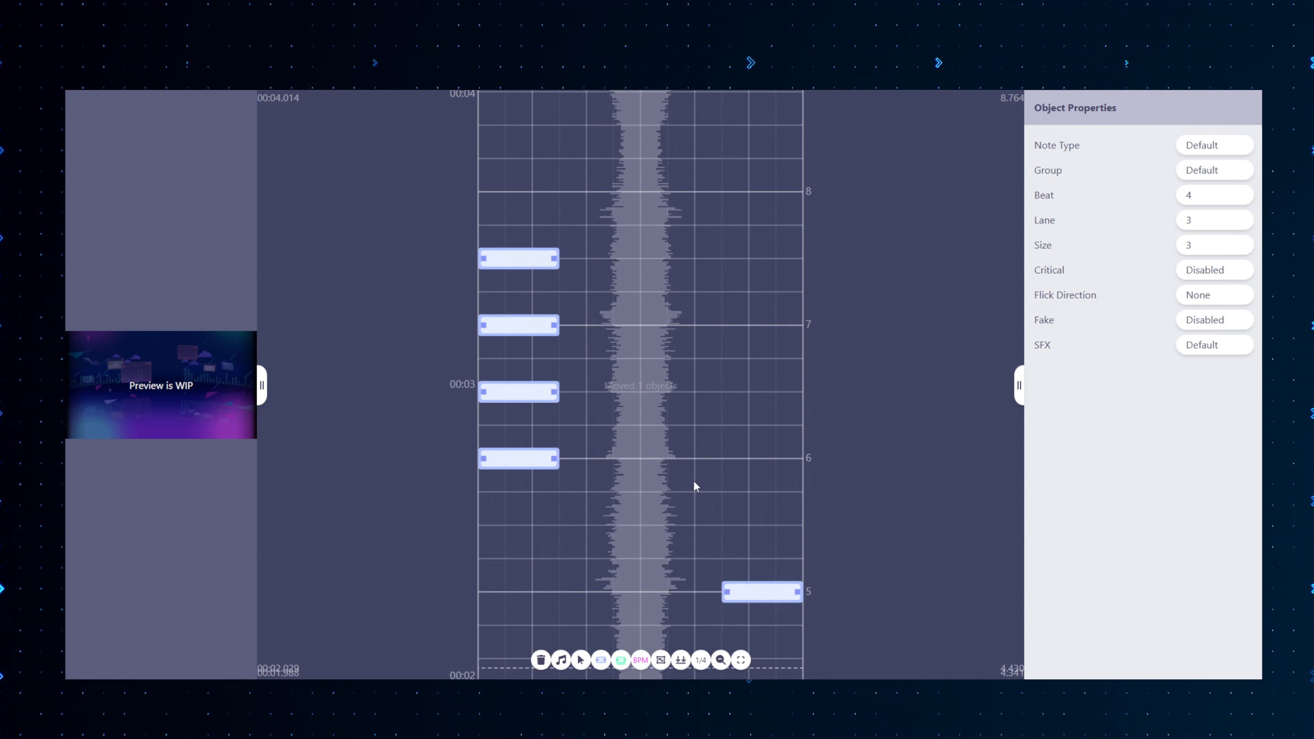
{"action": "left_click_drag", "start_coordinate": [516, 456], "coordinate": [657, 400]}
{"action": "left_click_drag", "start_coordinate": [521, 330], "coordinate": [606, 331]}
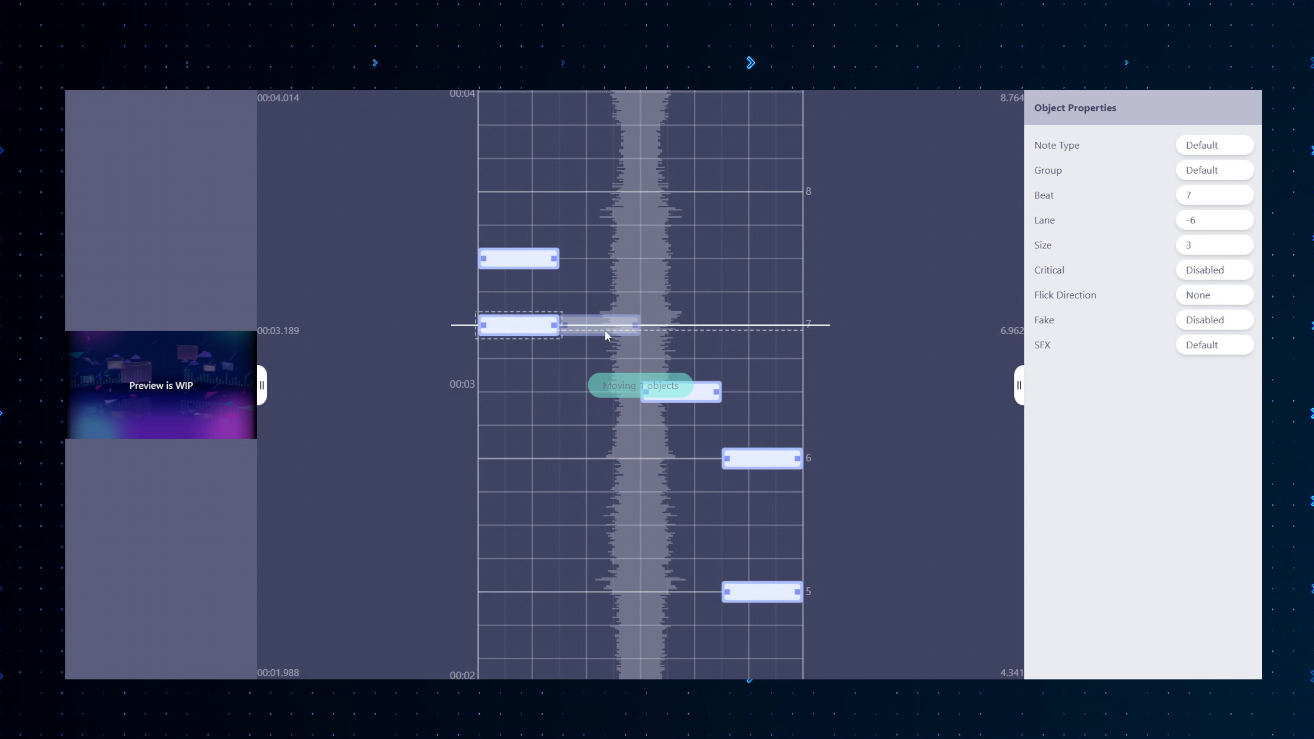
- Deselect all notes and play the chart from beat 3.25 to check the rearranged opening pattern
{"action": "scroll", "coordinate": [605, 373], "scroll_direction": "up", "scroll_amount": 5}
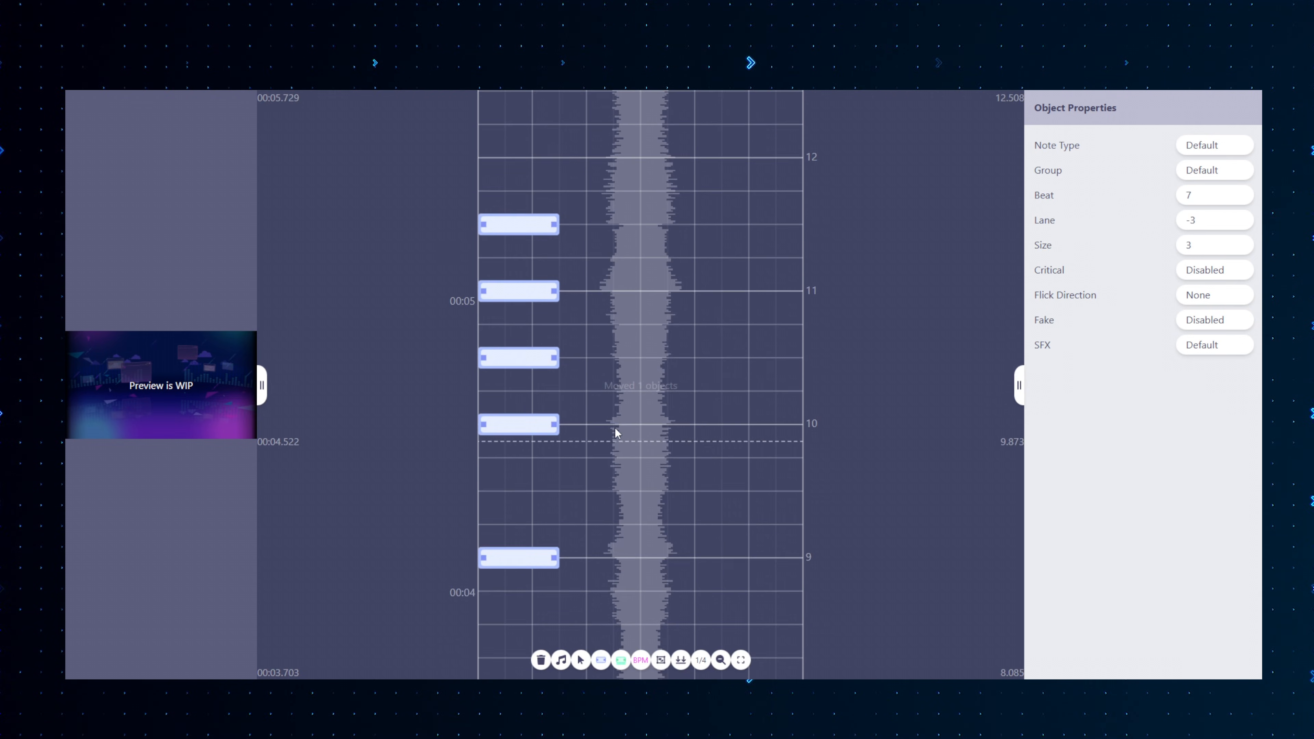
{"action": "scroll", "coordinate": [615, 430], "scroll_direction": "down", "scroll_amount": 11}
{"action": "left_click", "coordinate": [643, 455]}
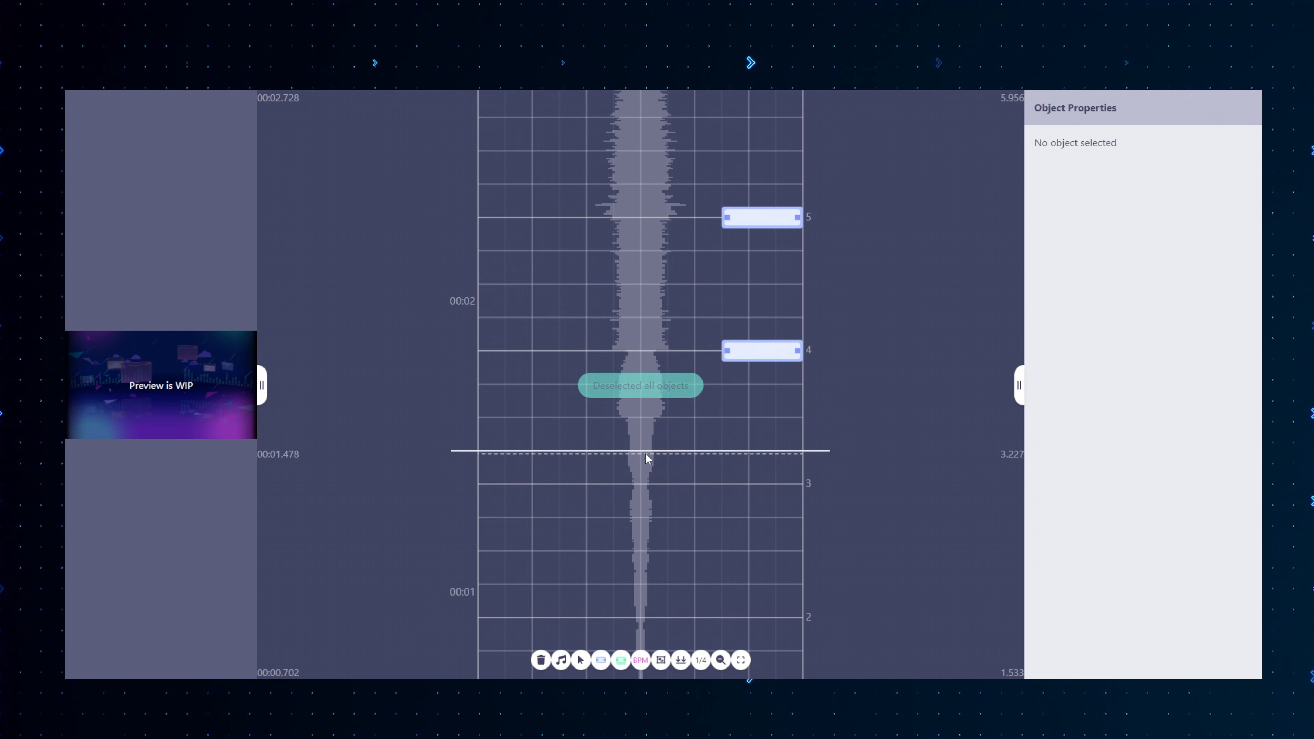
{"action": "key", "text": "space"}
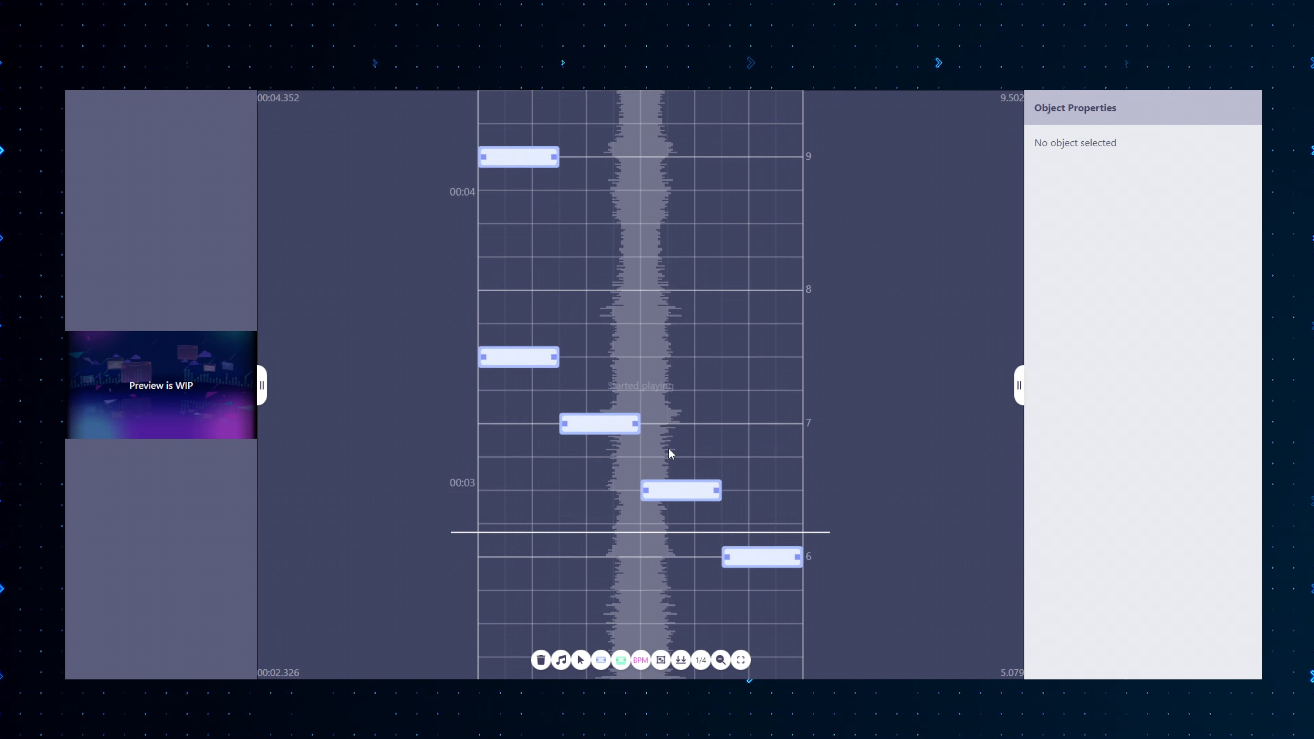
{"action": "key", "text": "space"}
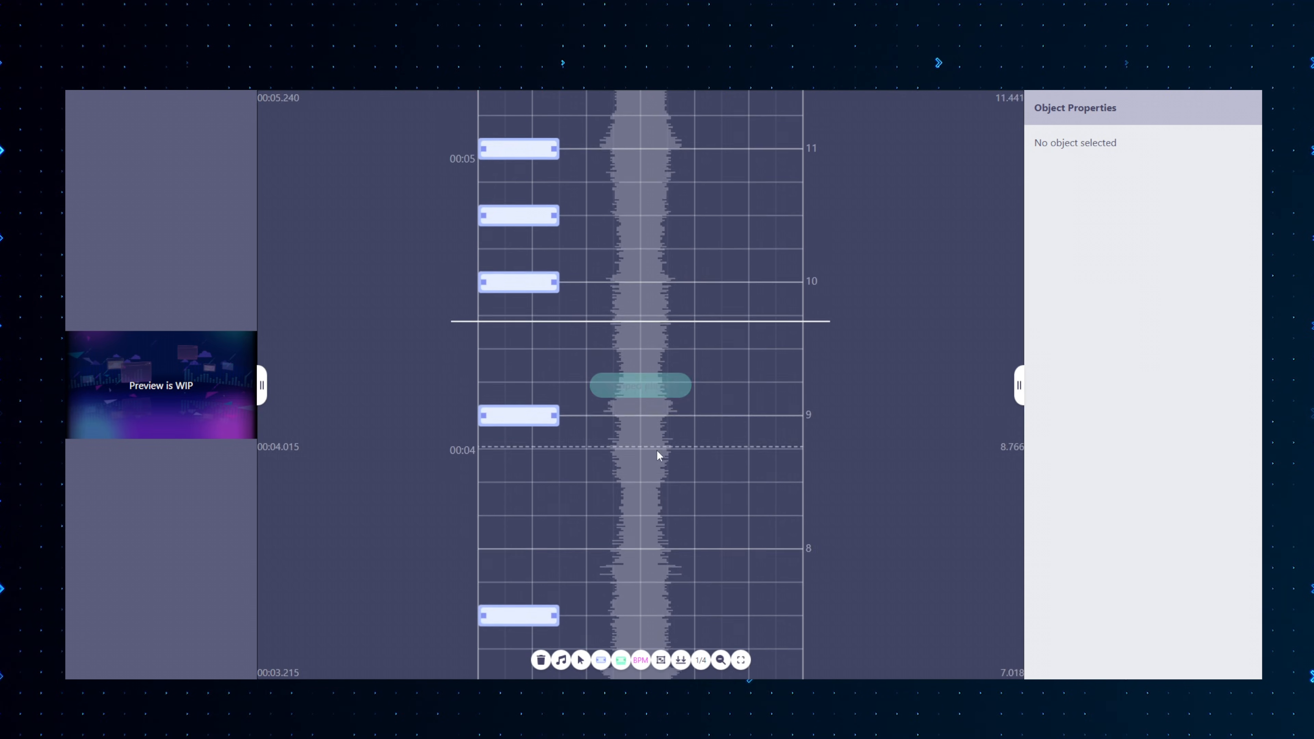
{"action": "left_click", "coordinate": [502, 369]}
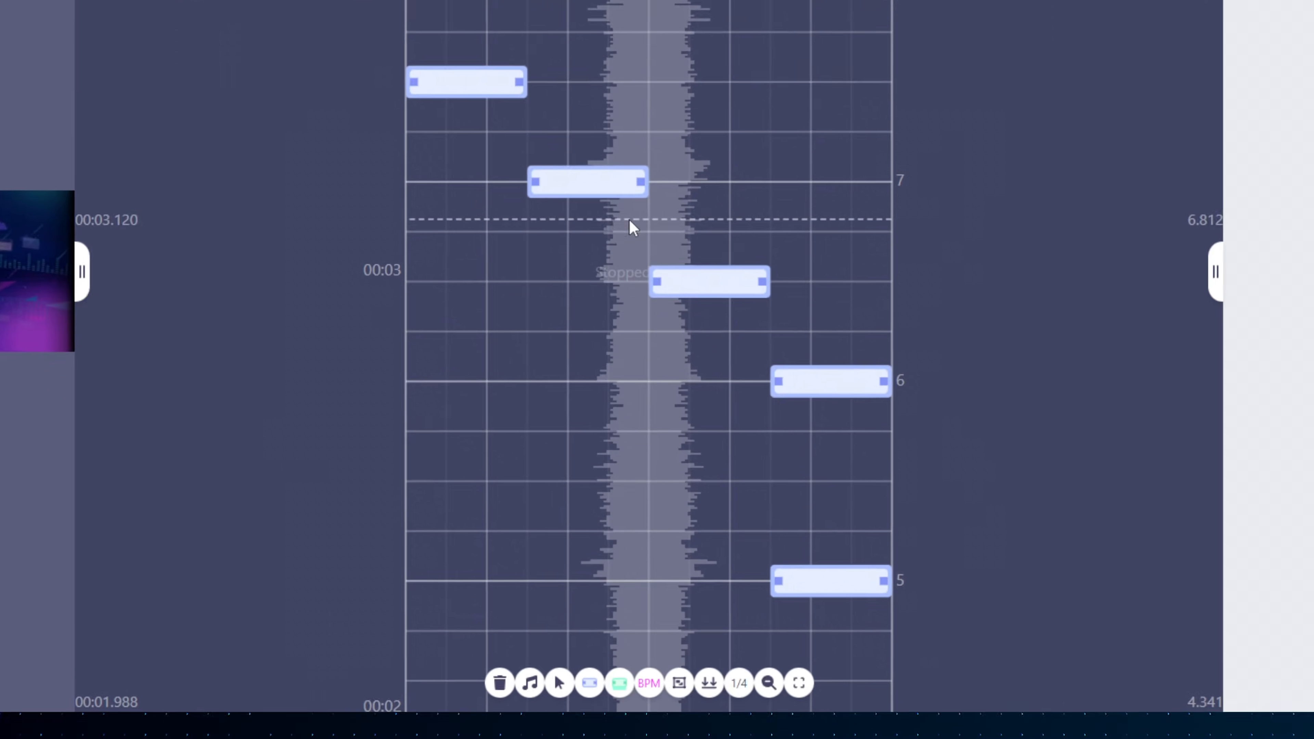
- Save the level in the New Chart folder under the file name daydream
{"action": "left_click", "coordinate": [506, 690]}
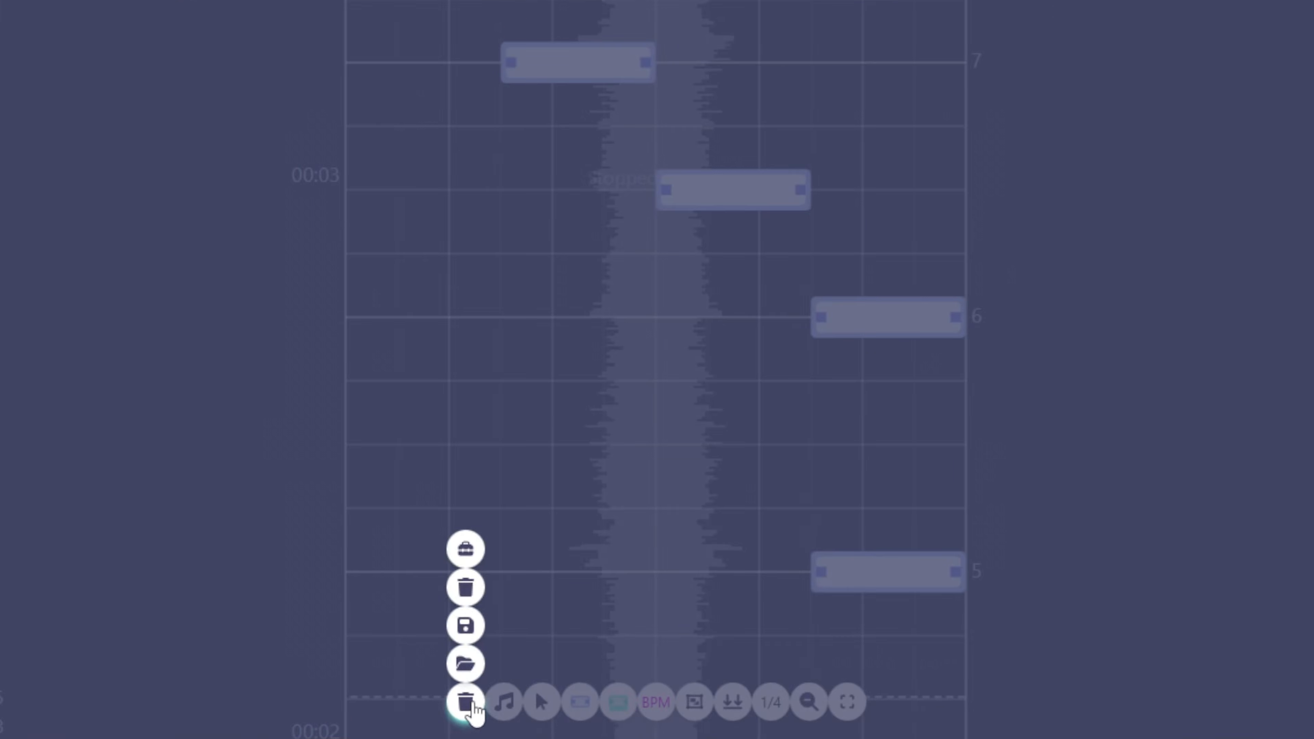
{"action": "left_click", "coordinate": [464, 626]}
{"action": "scroll", "coordinate": [218, 178], "scroll_direction": "down", "scroll_amount": 1}
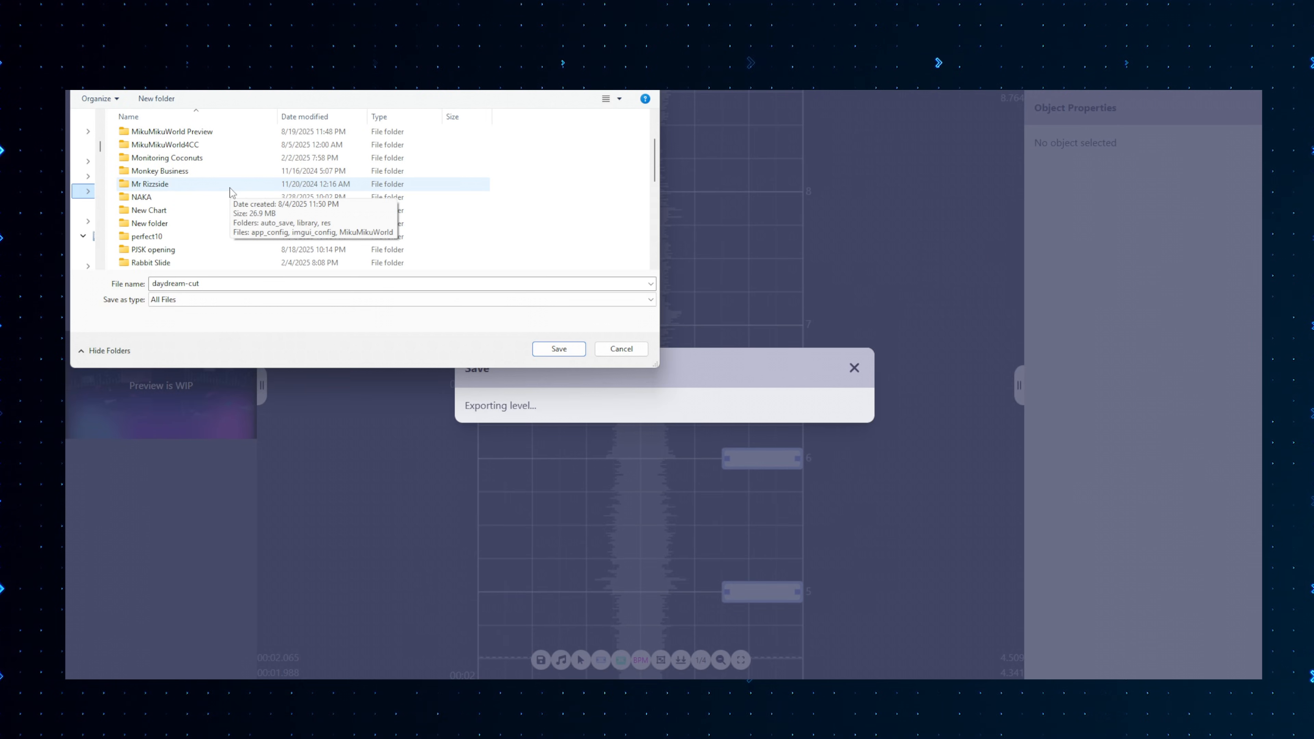
{"action": "double_click", "coordinate": [162, 212]}
{"action": "type", "text": "daydream"}
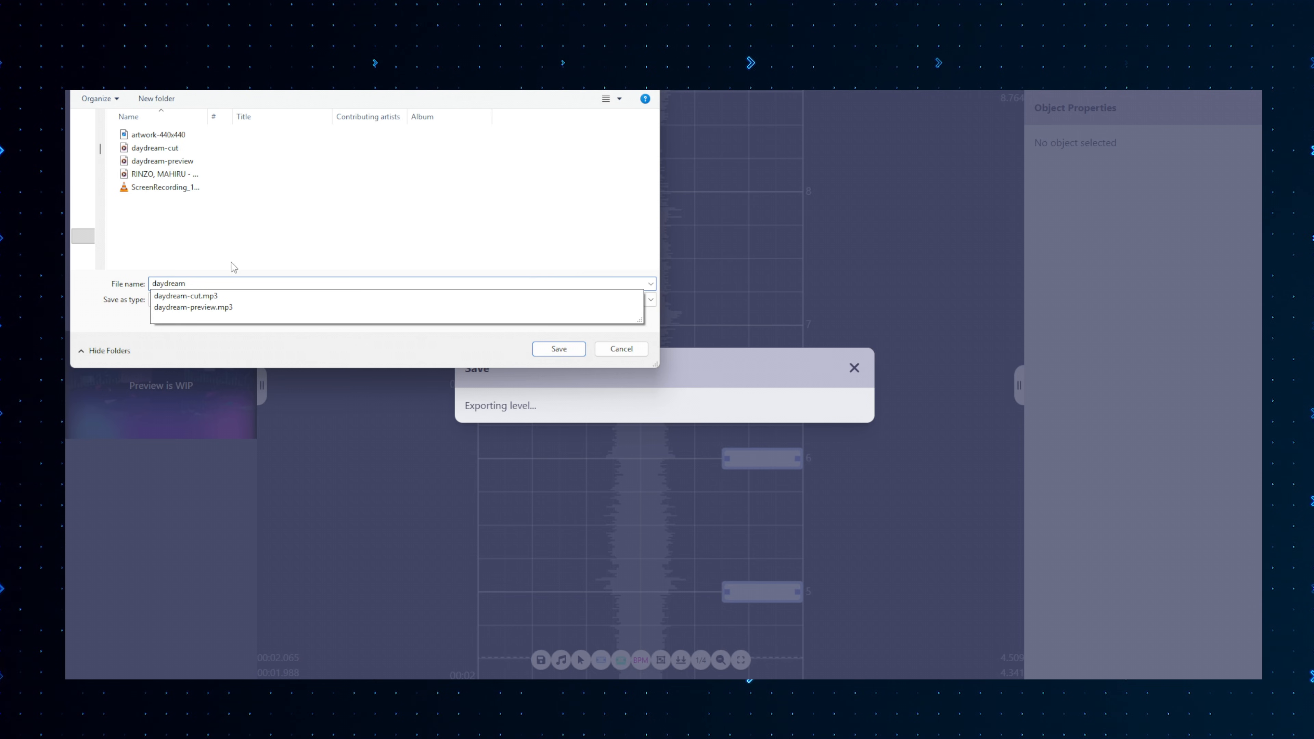
{"action": "left_click", "coordinate": [252, 240]}
{"action": "left_click", "coordinate": [561, 351]}
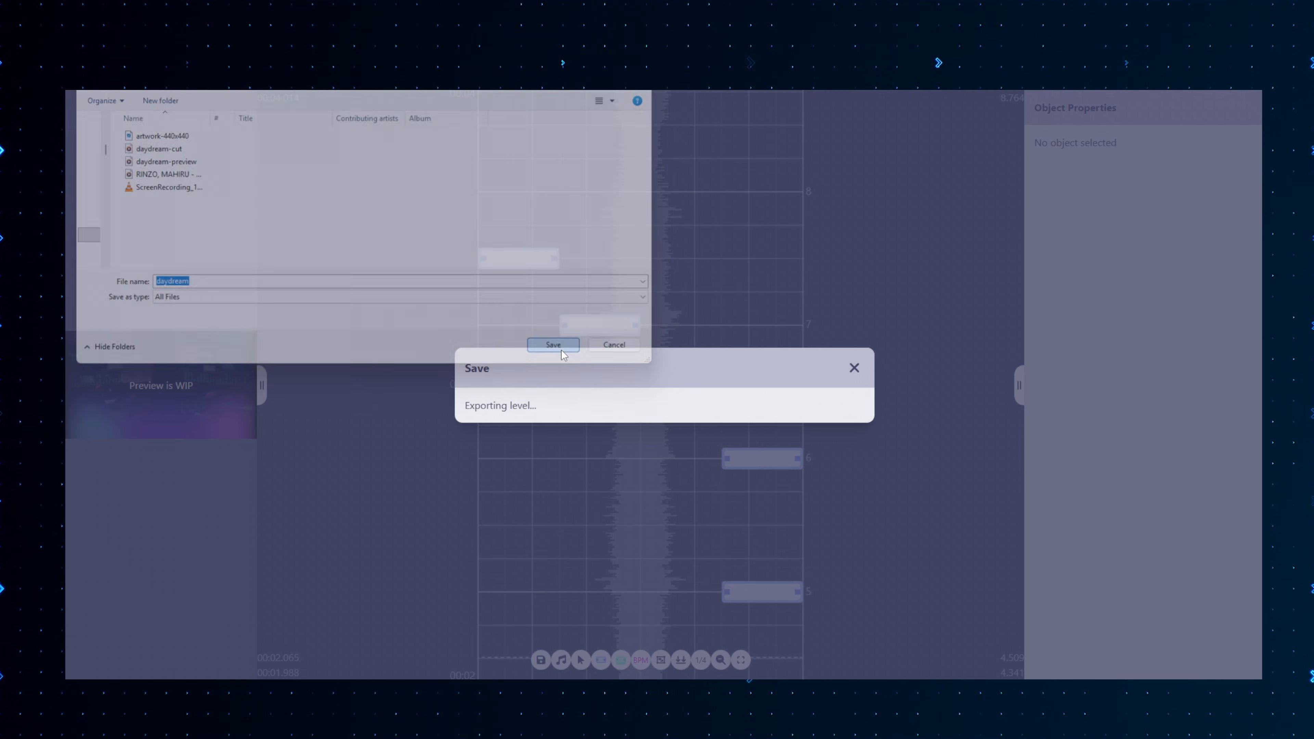